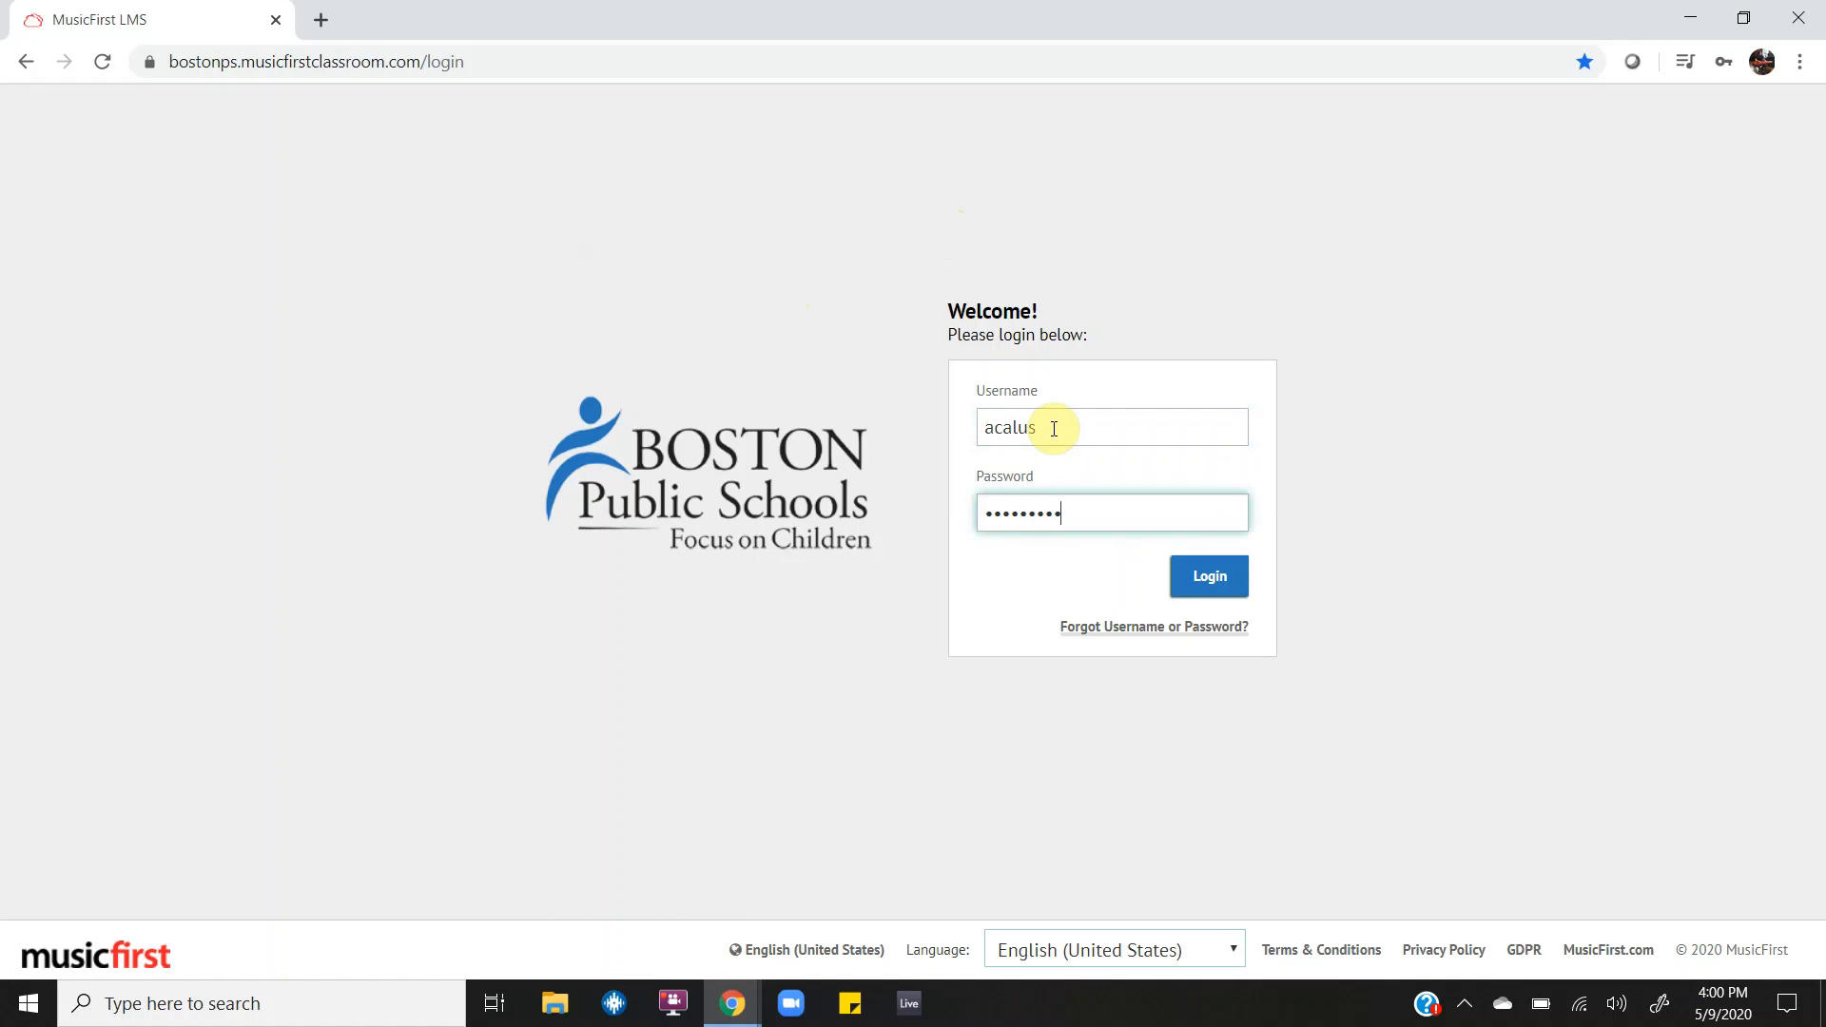
Step: Replace the entry in the password field with the account password and log in to MusicFirst
key("ctrl+a")
key("BackSpace")
type("***")
key("Return")
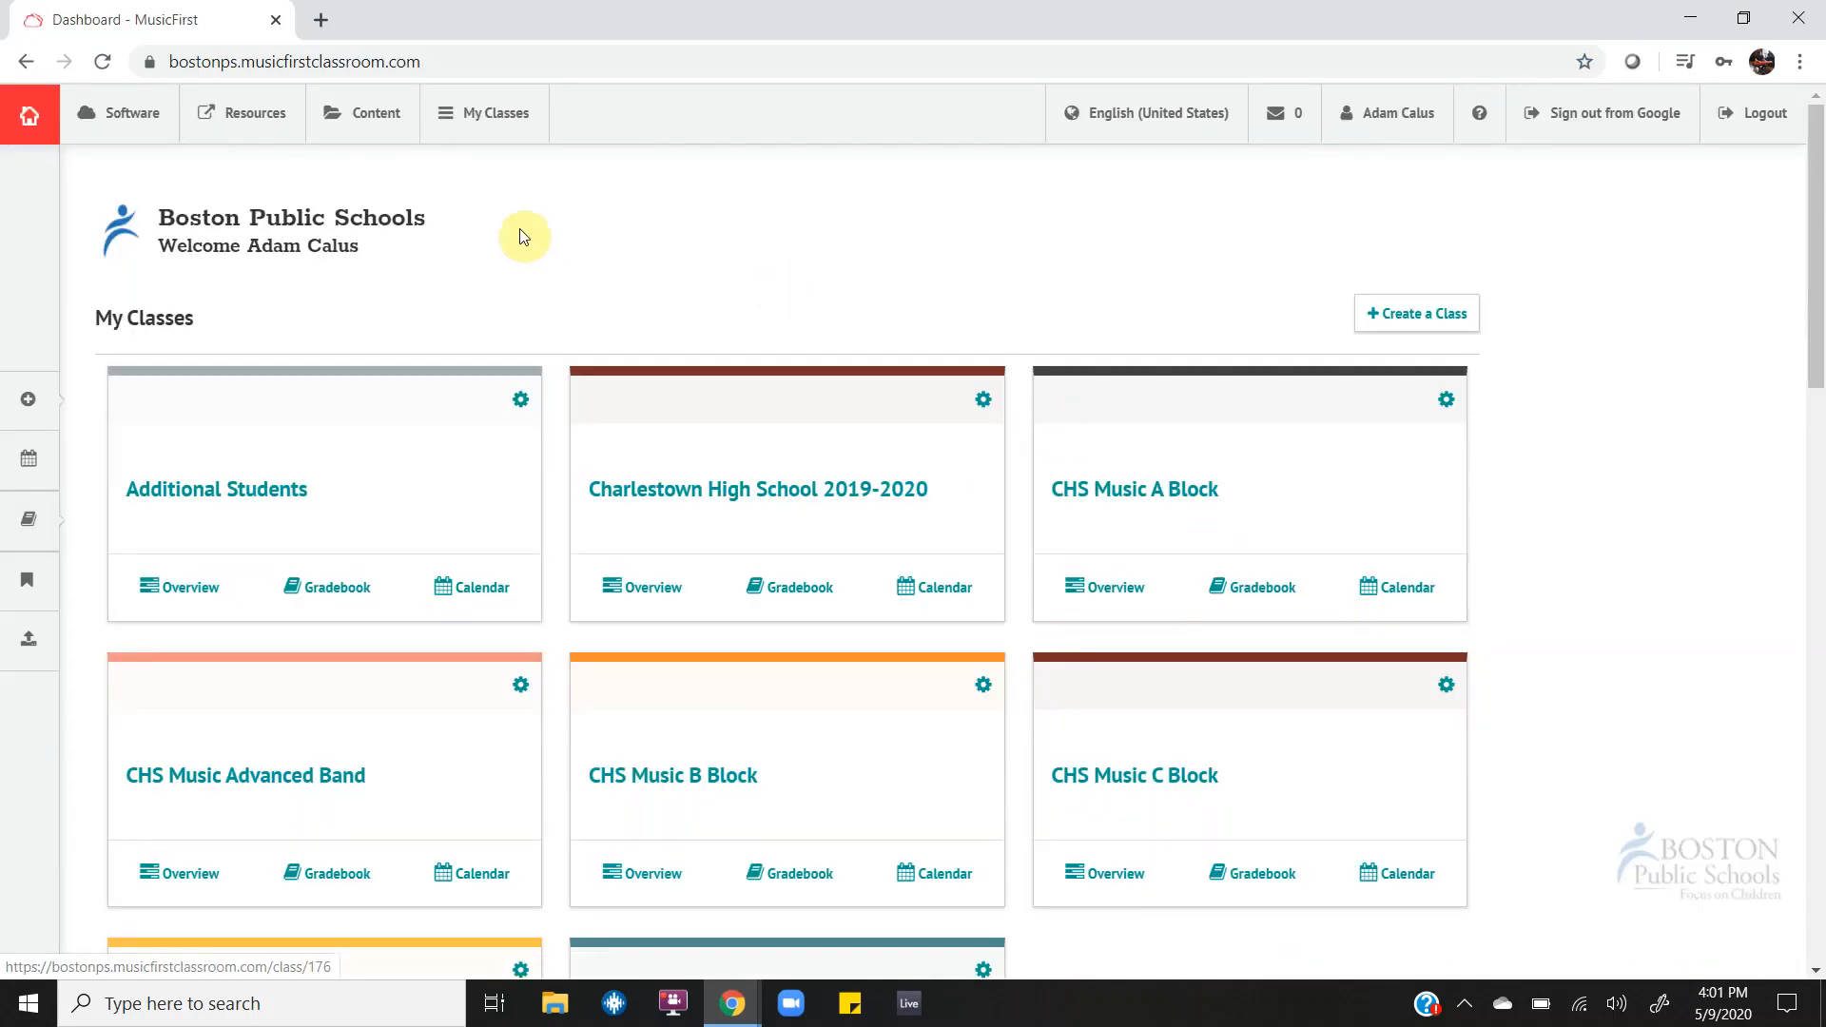
Step: Launch Soundtrap from the school's software list and open the first project in the My Projects folder in the studio
left_click(119, 127)
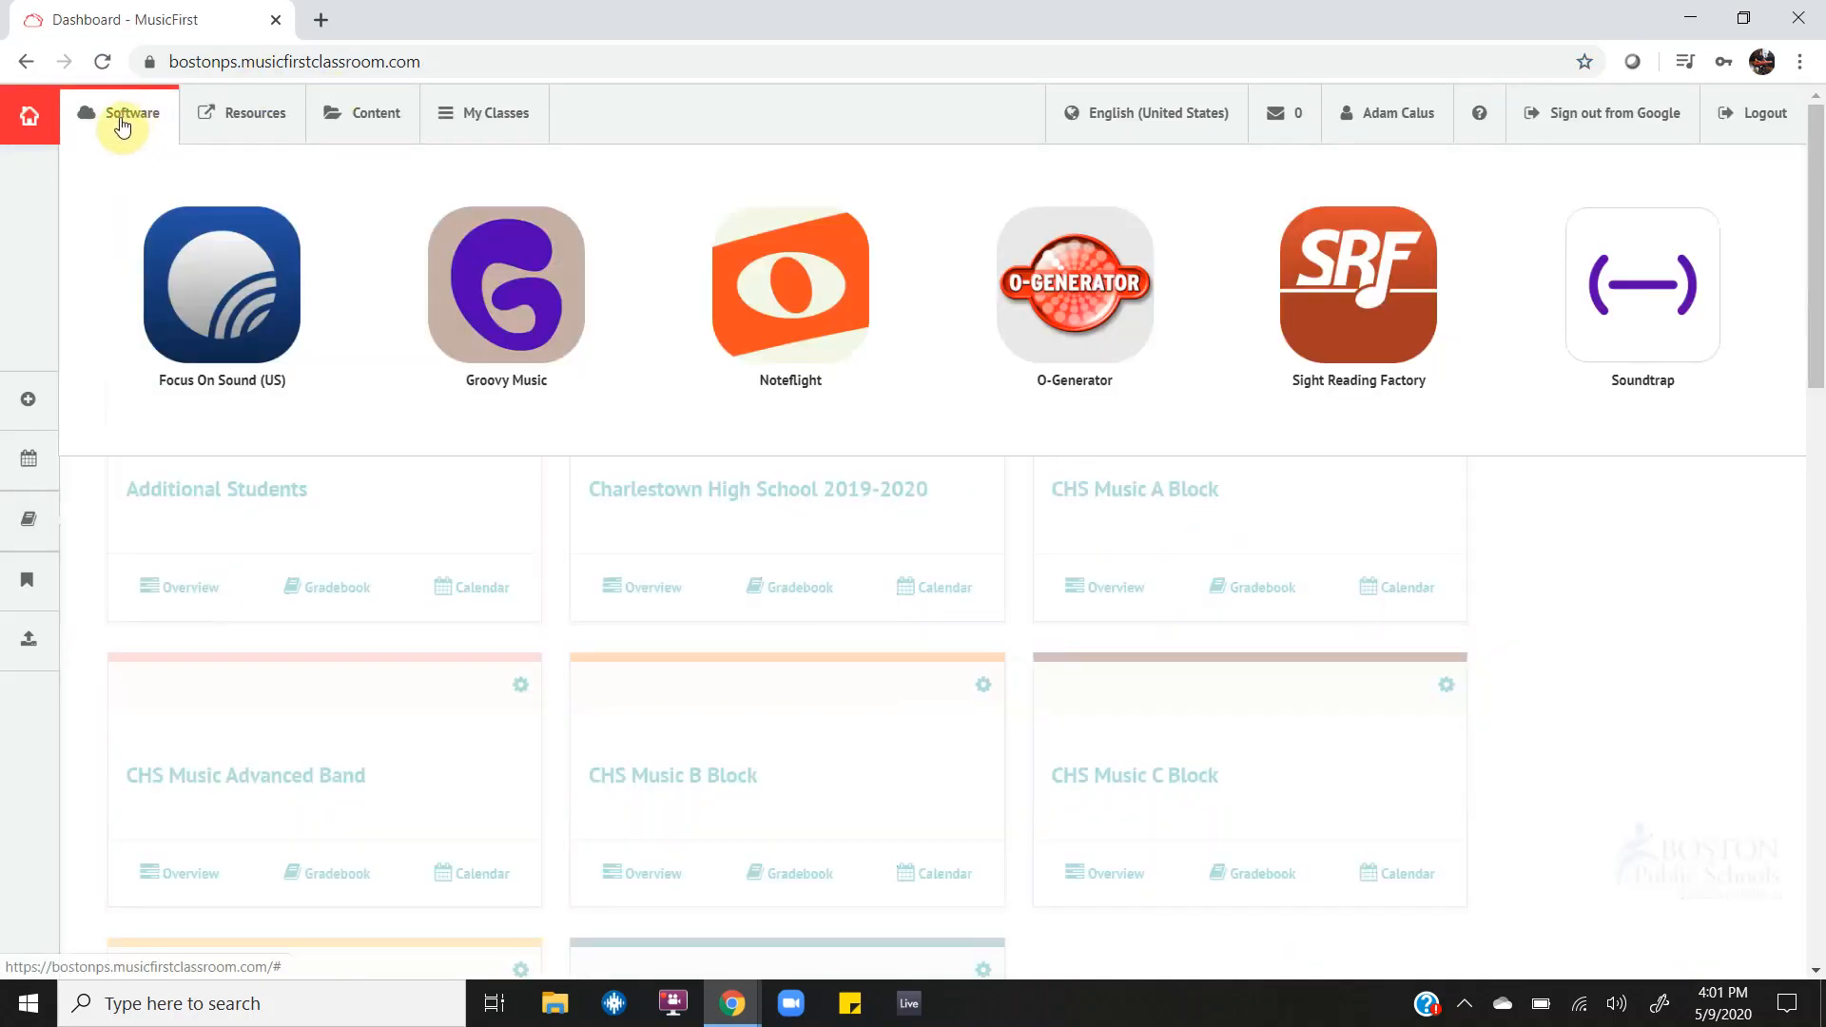
left_click(1669, 299)
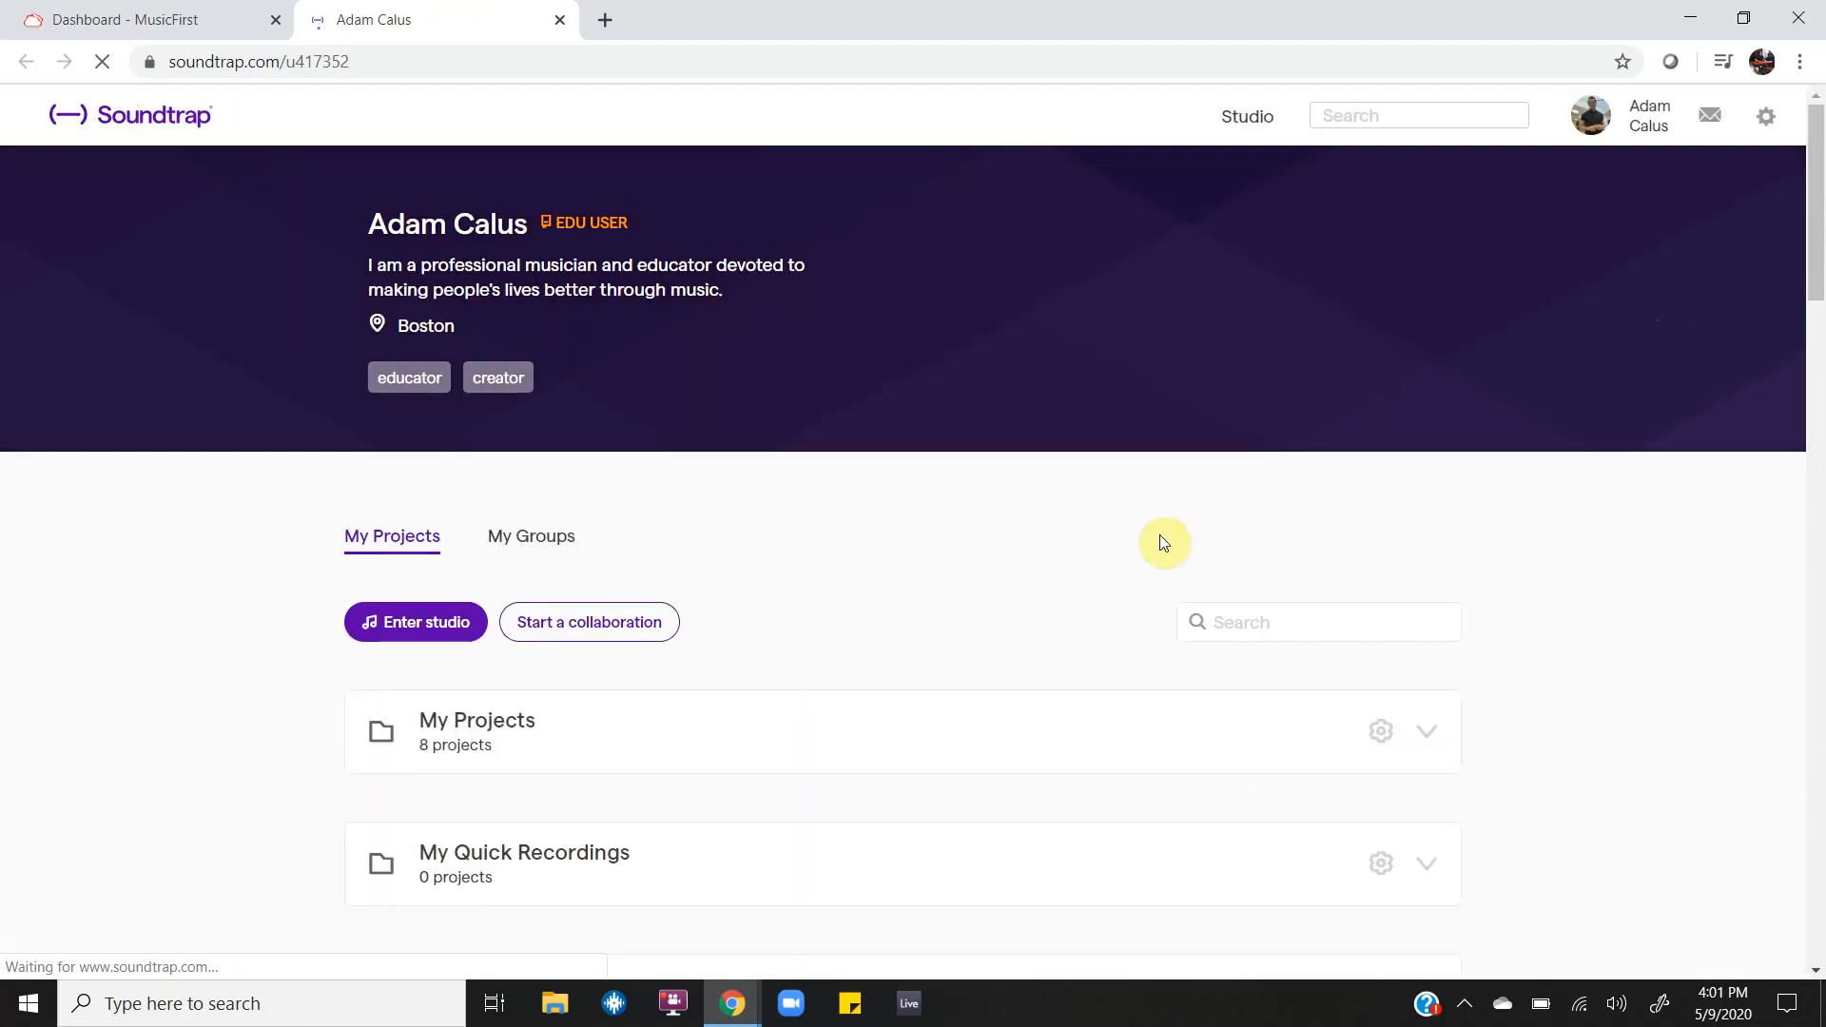
scroll(1160, 534, "down", 2)
left_click(1039, 535)
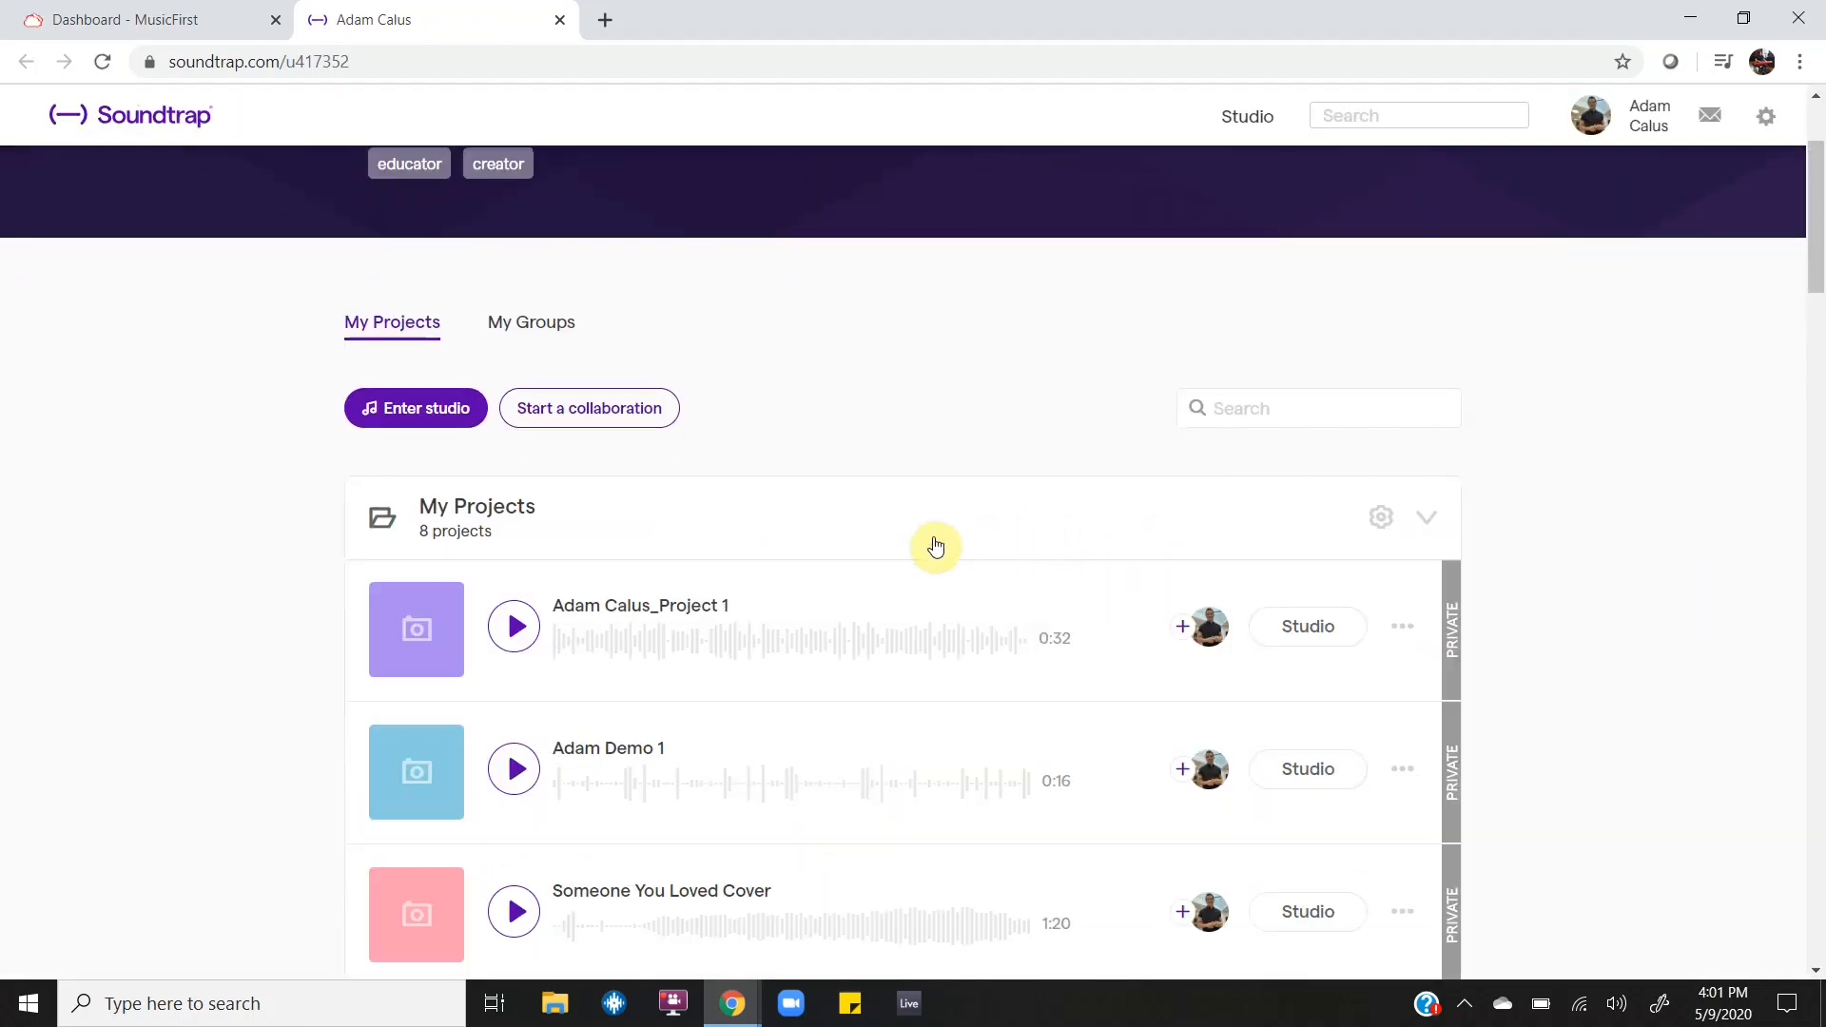
left_click(1311, 631)
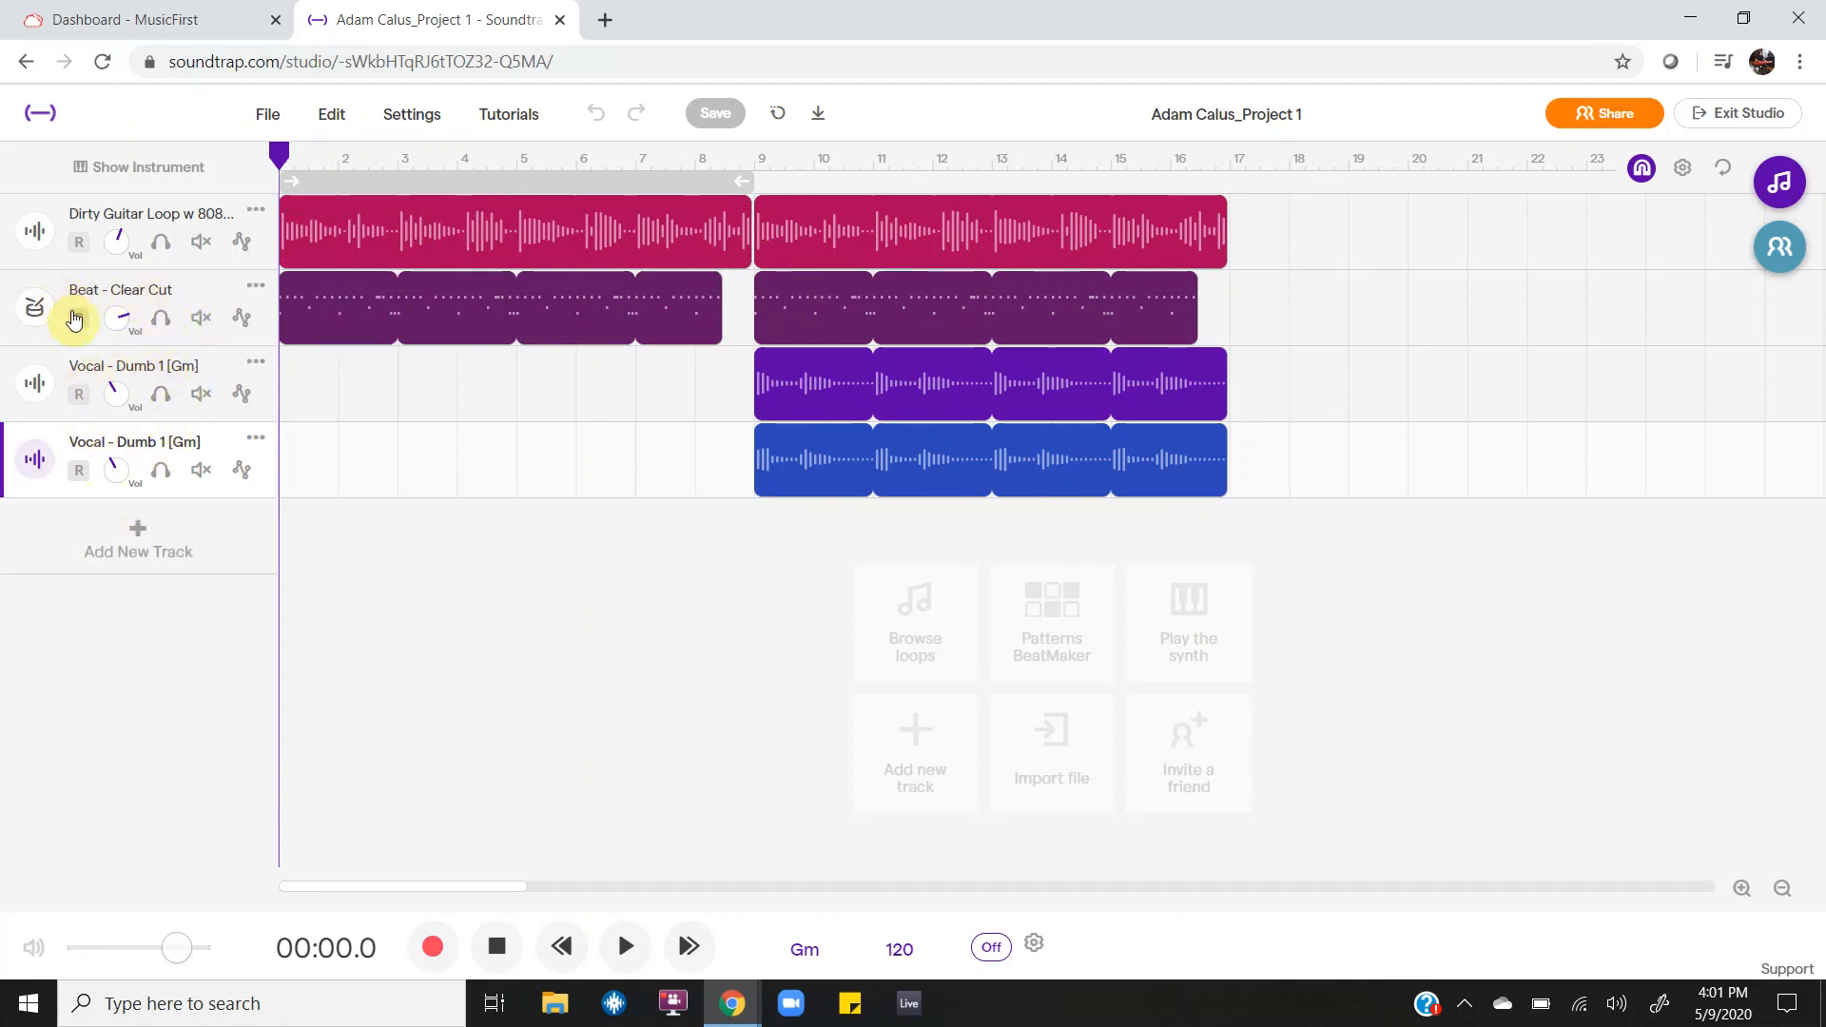
Step: Mute the Beat - Clear Cut drum track
left_click(202, 323)
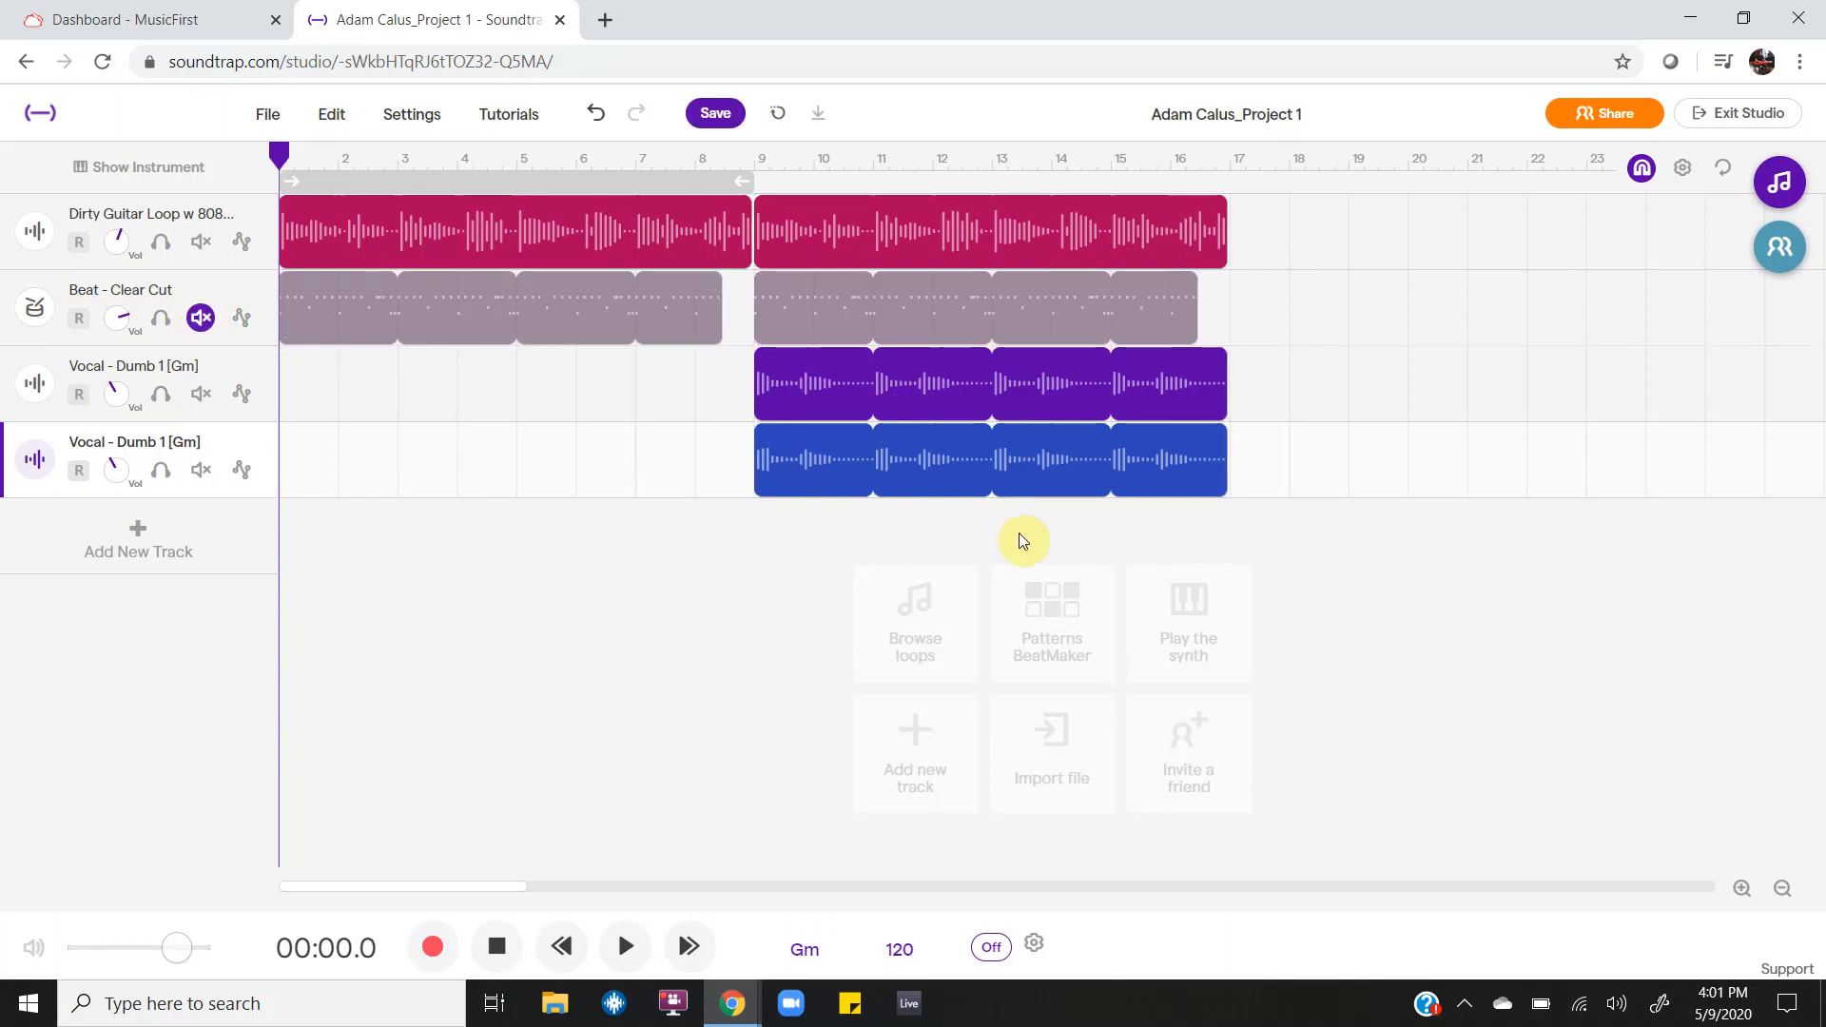
left_click(205, 324)
left_click(205, 324)
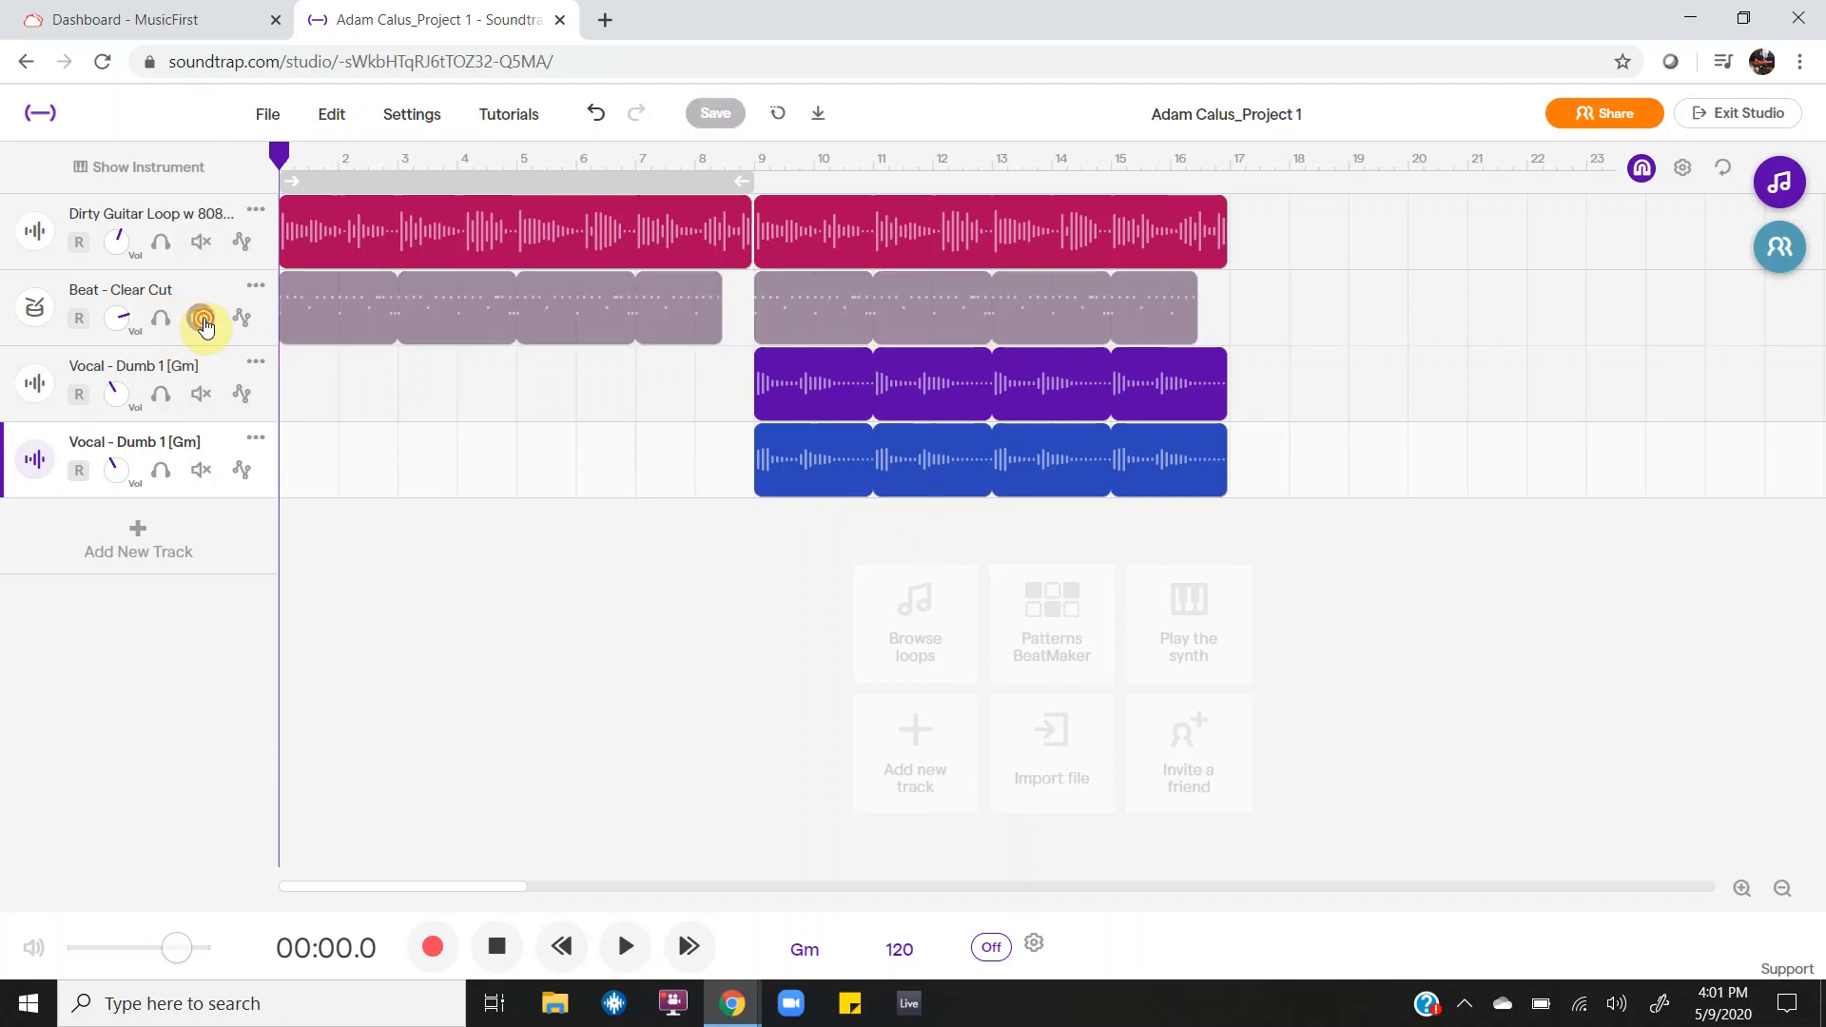
left_click(205, 325)
left_click(205, 324)
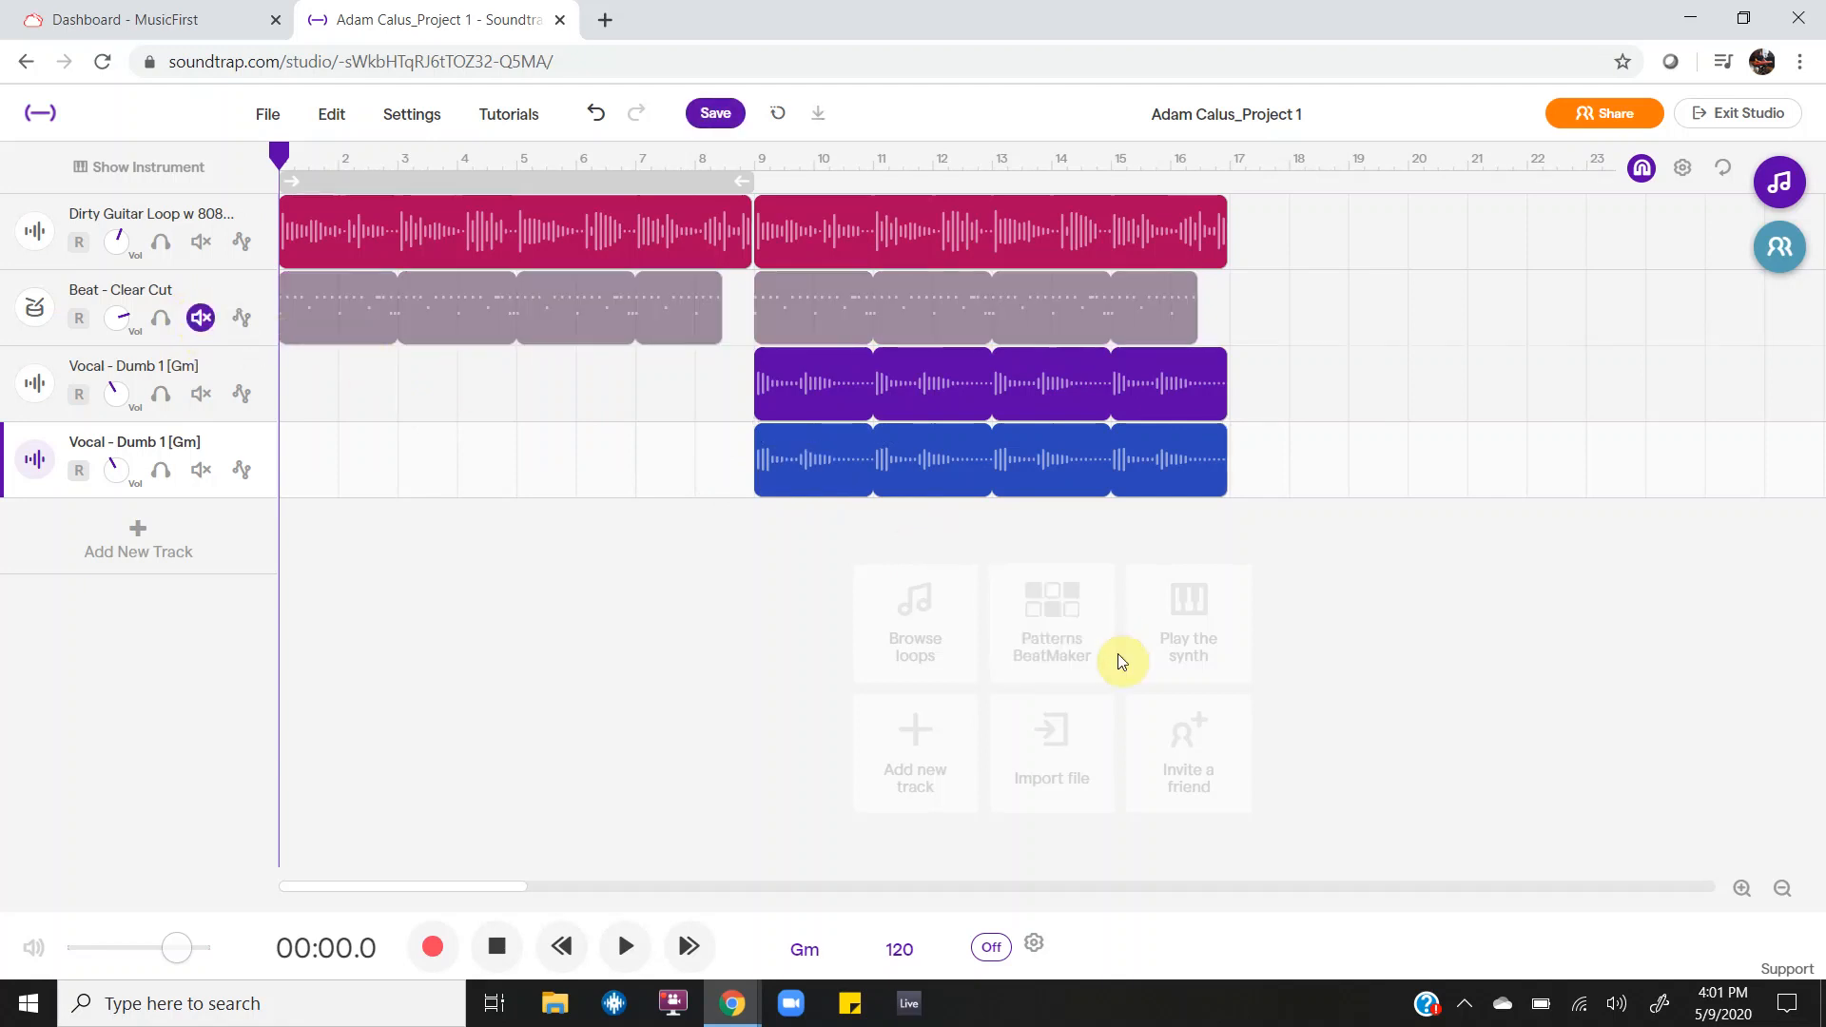
Step: Add a Patterns BeatMaker track to the project
left_click(1031, 609)
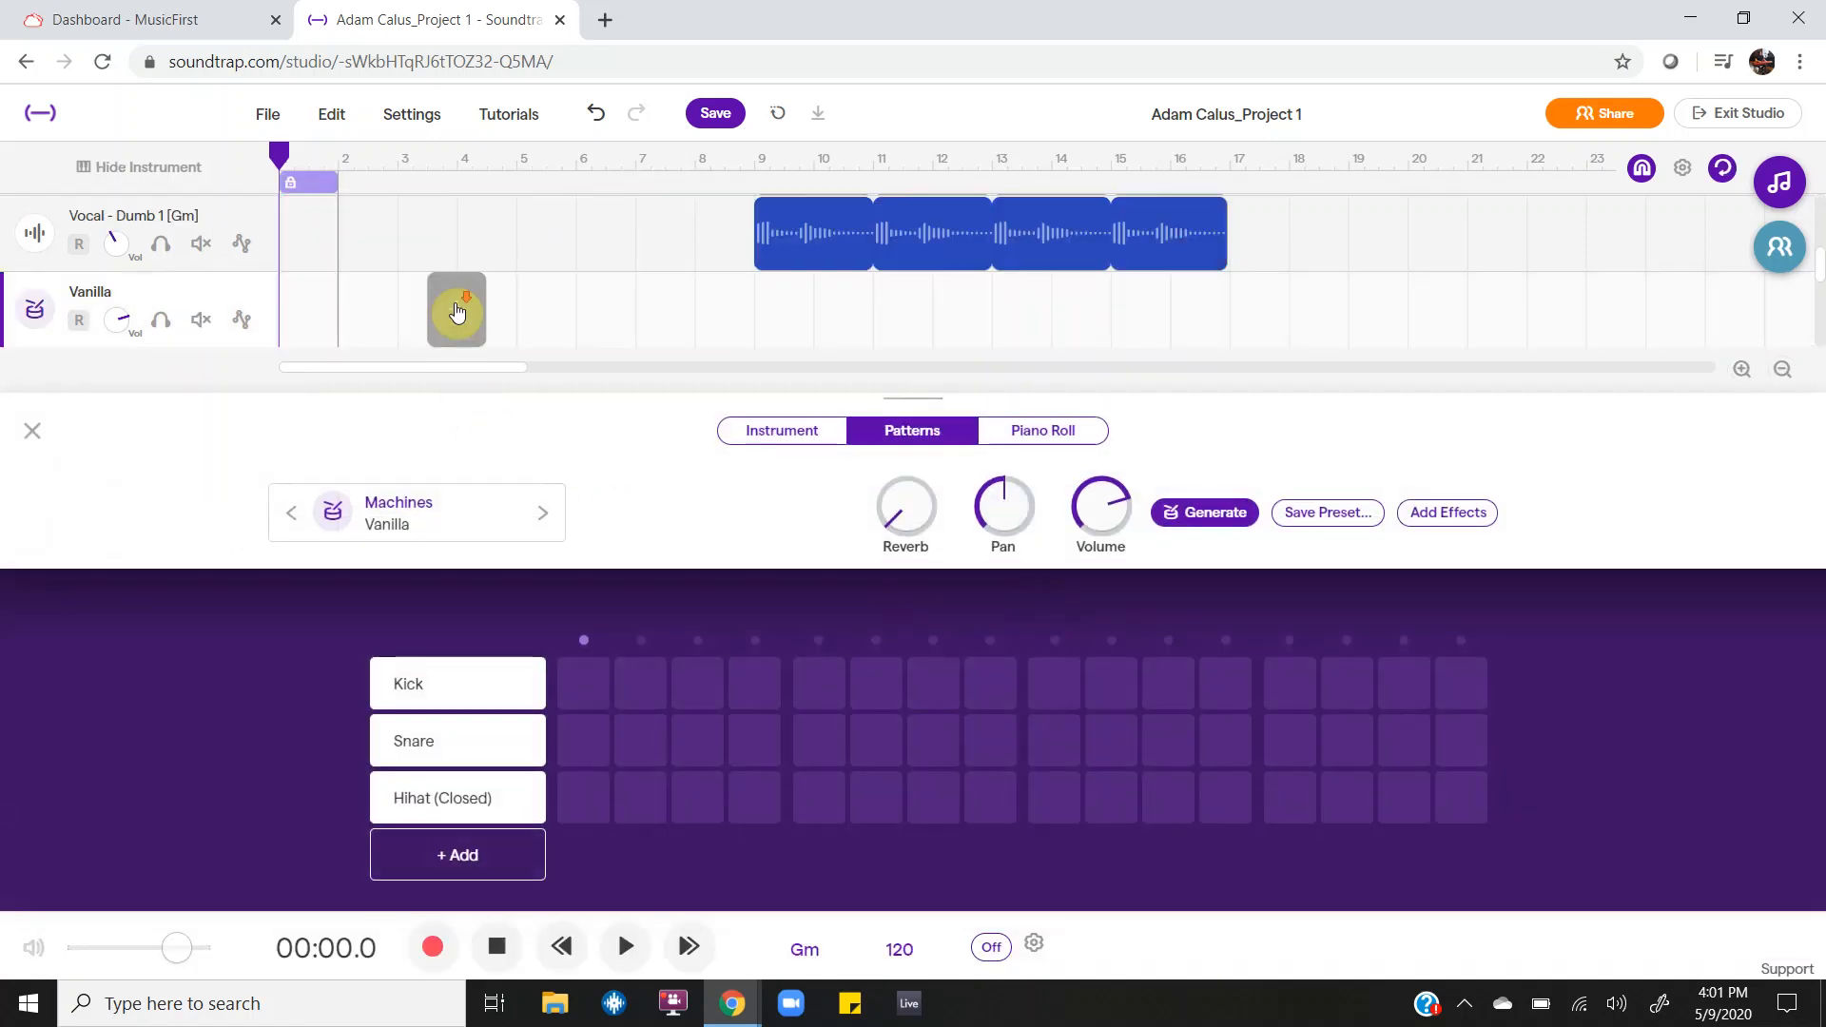
scroll(460, 306, "down", 1)
scroll(460, 305, "up", 3)
scroll(460, 309, "down", 2)
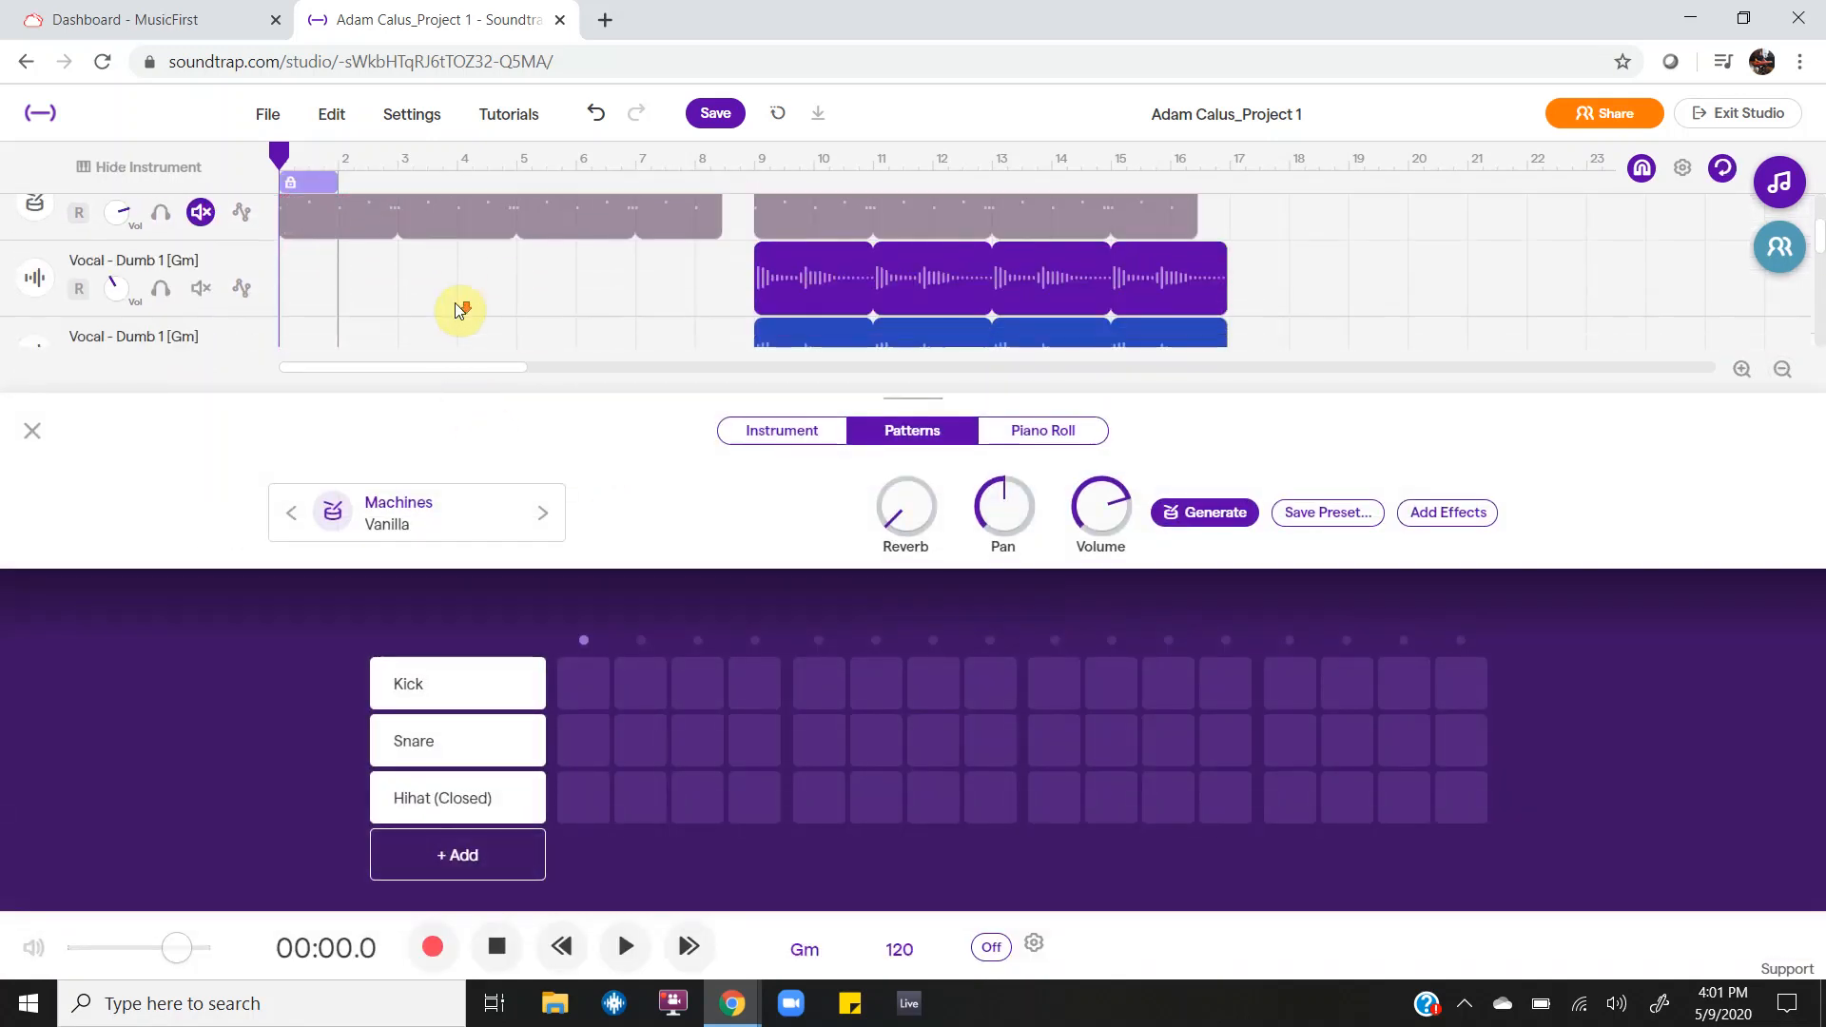
scroll(442, 278, "down", 1)
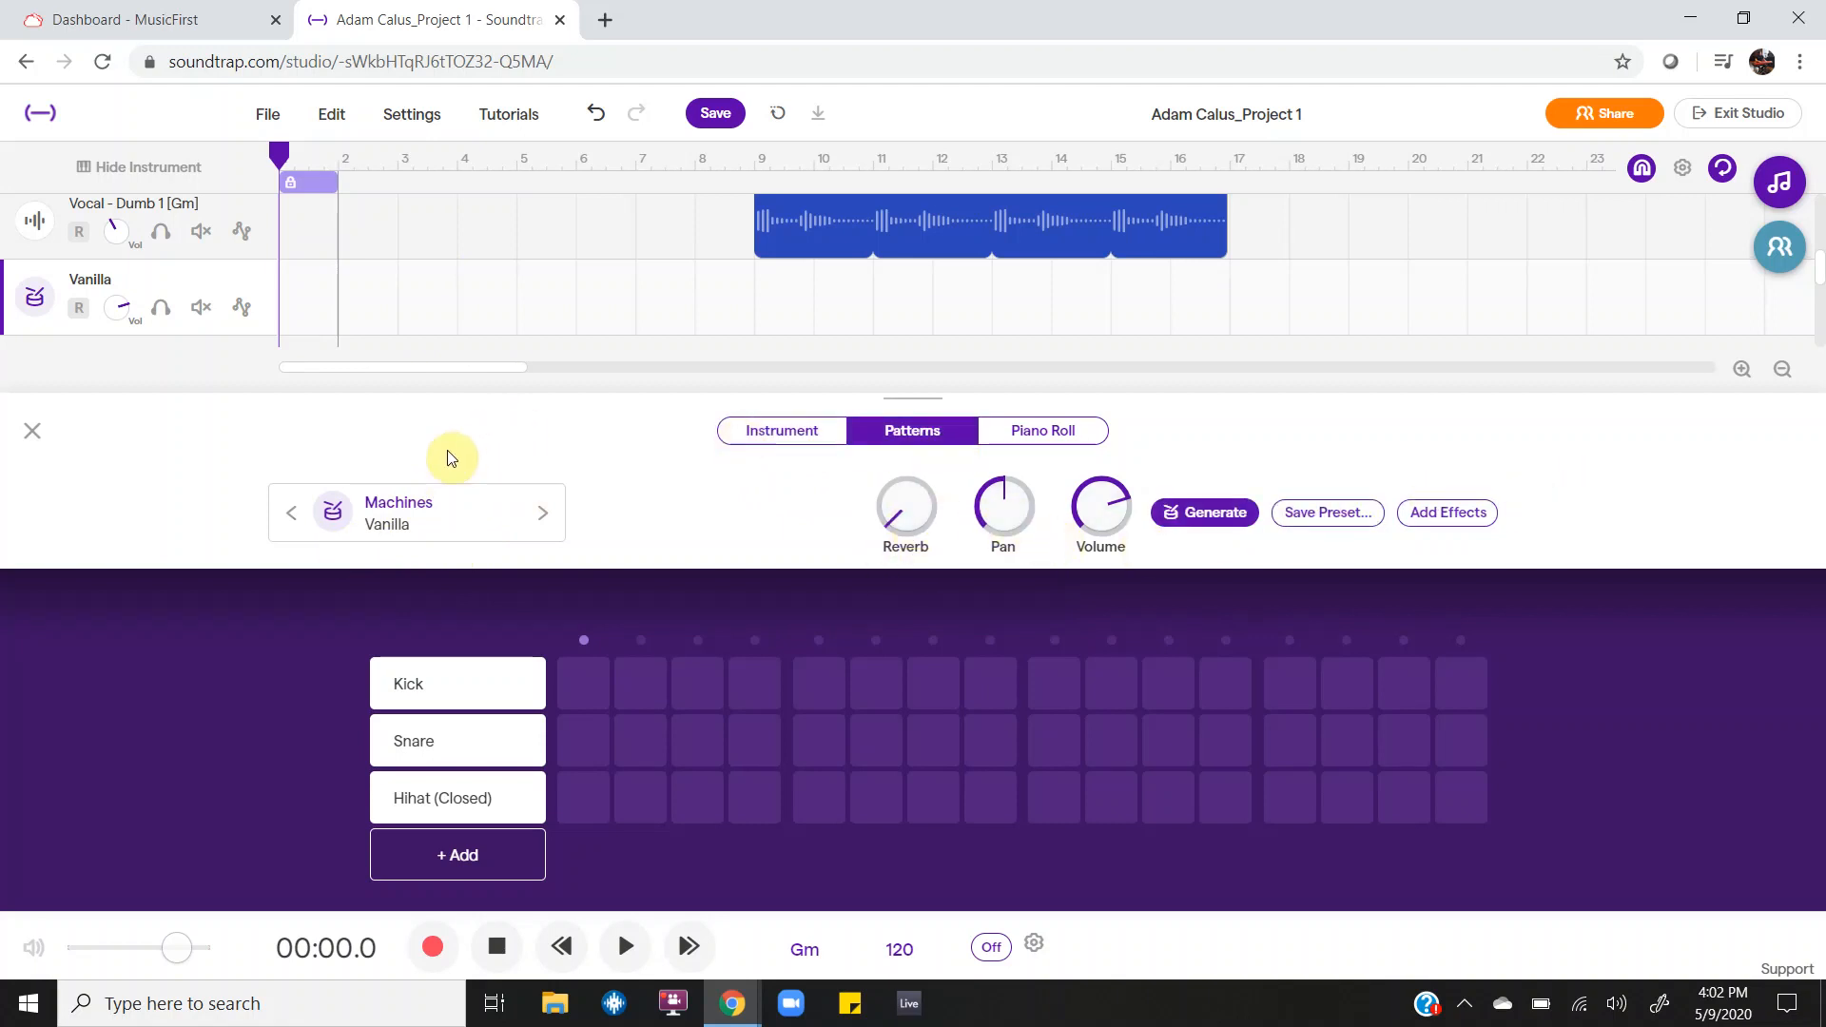
Step: Place scattered trial hits in the kick, snare and closed hi-hat rows across the 16-step pattern, and stop the playback
mouse_move(425, 763)
left_click(590, 780)
left_click(632, 739)
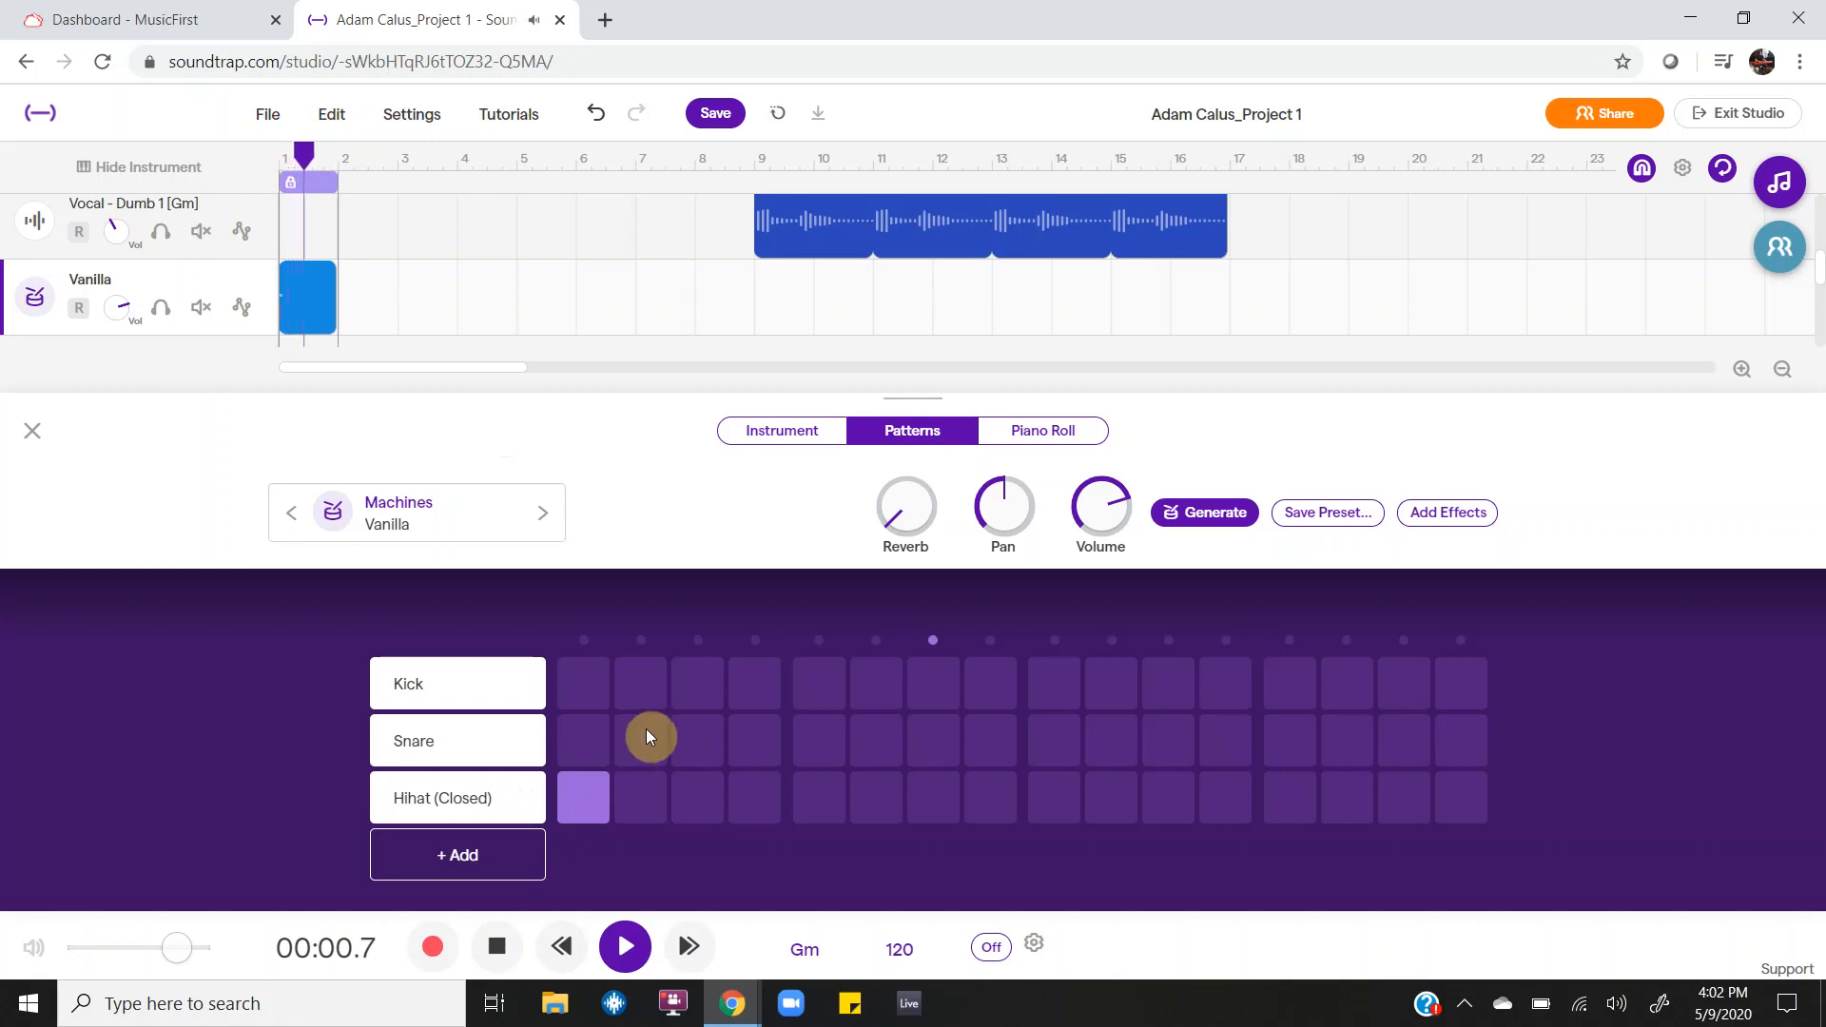
left_click(759, 685)
left_click(871, 684)
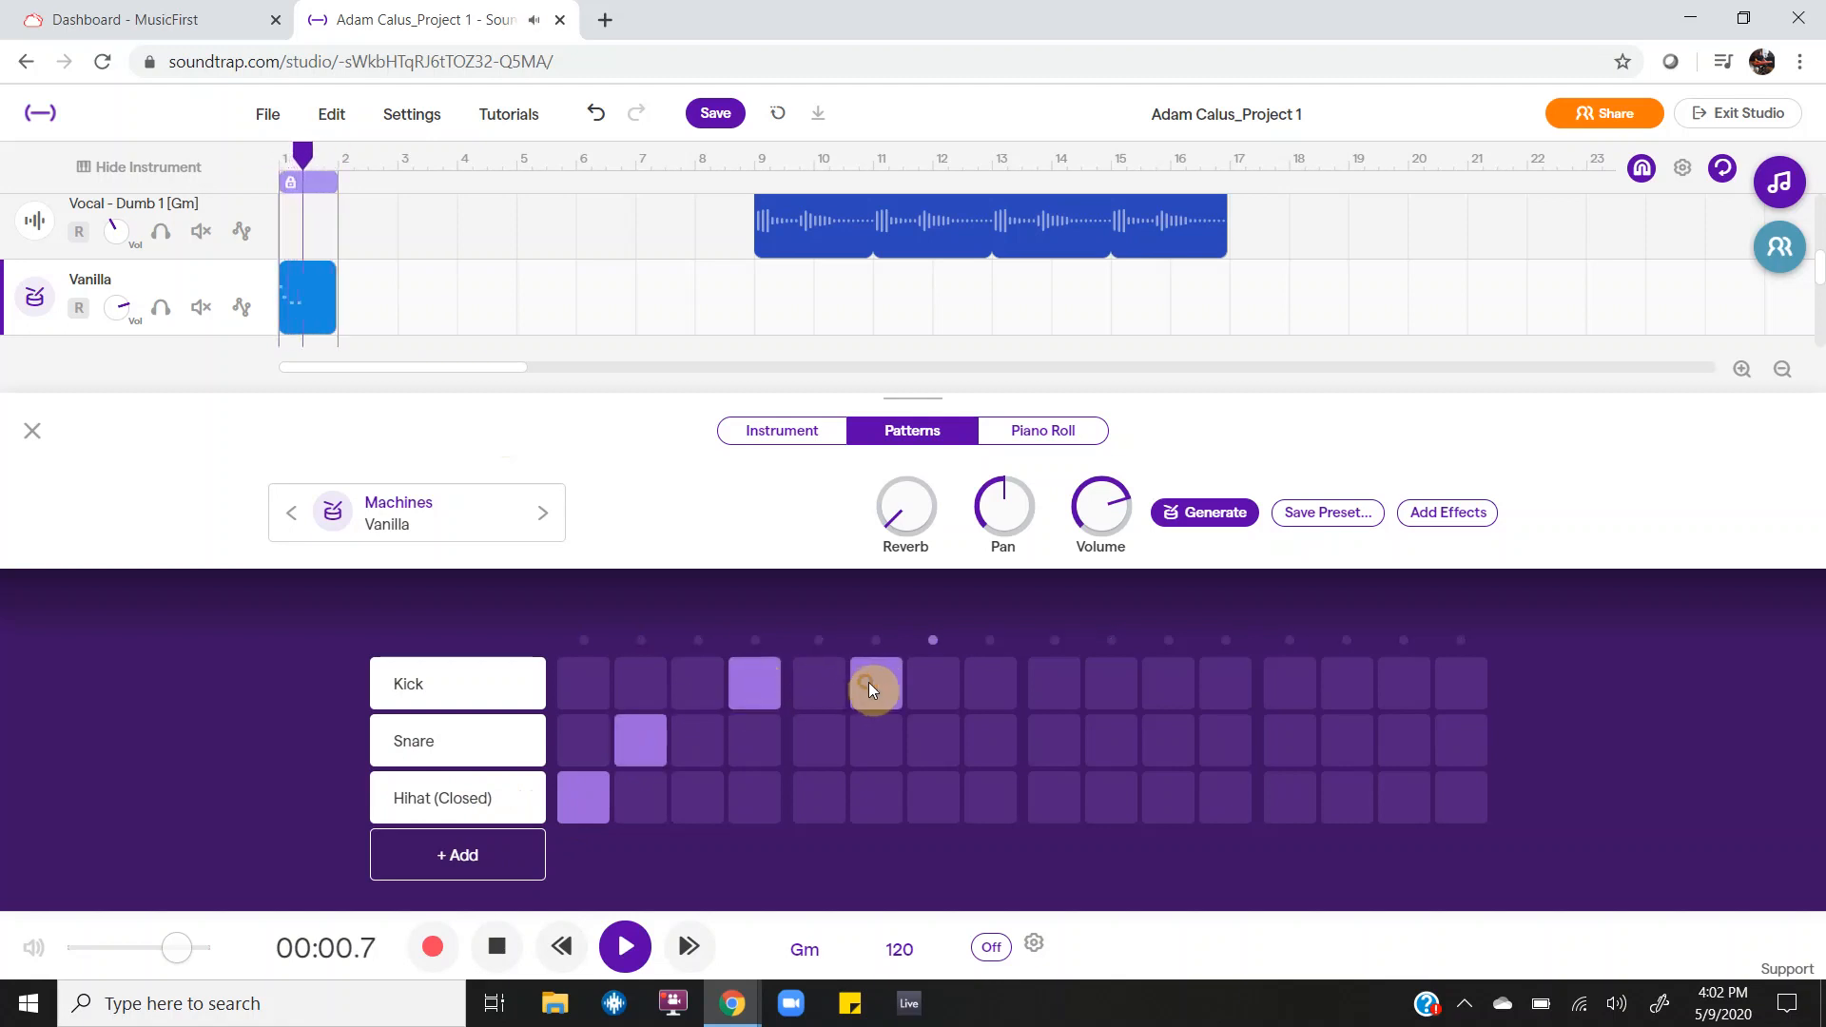
left_click(994, 785)
left_click(1063, 743)
left_click(1226, 734)
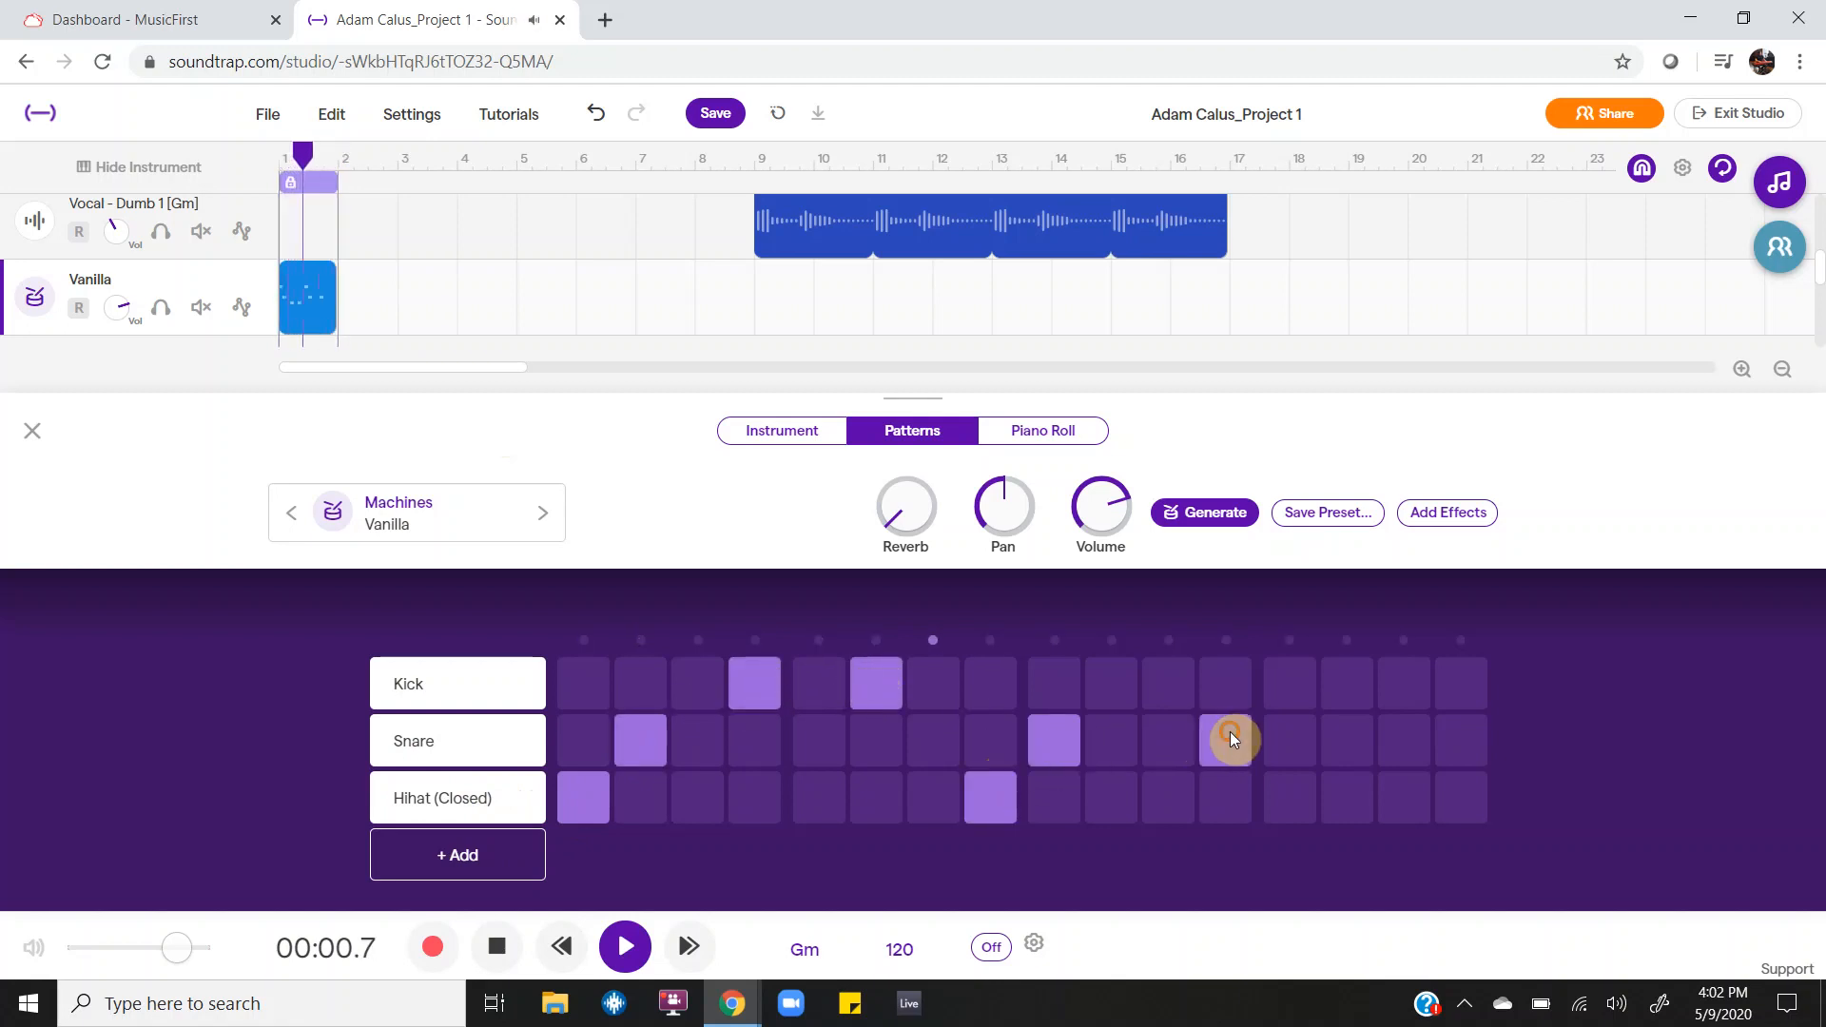
left_click(1303, 732)
left_click(1436, 729)
left_click(1455, 681)
left_click(1417, 683)
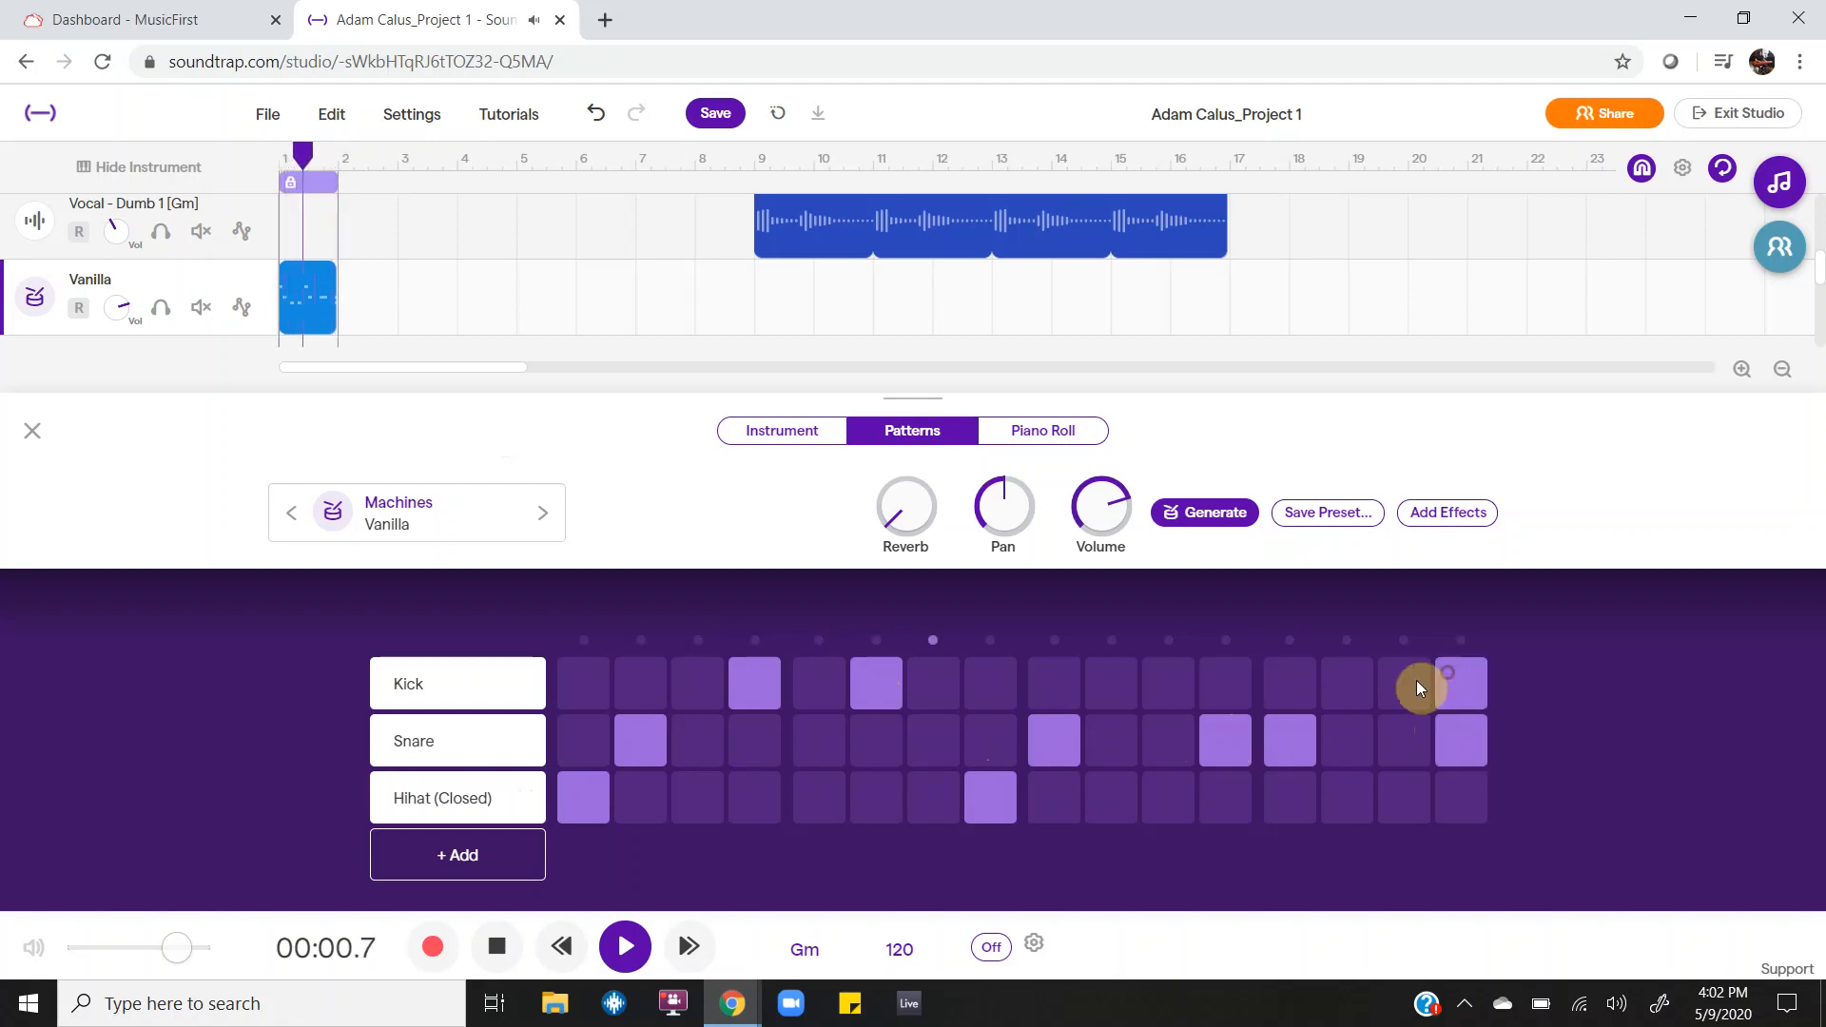
key("space")
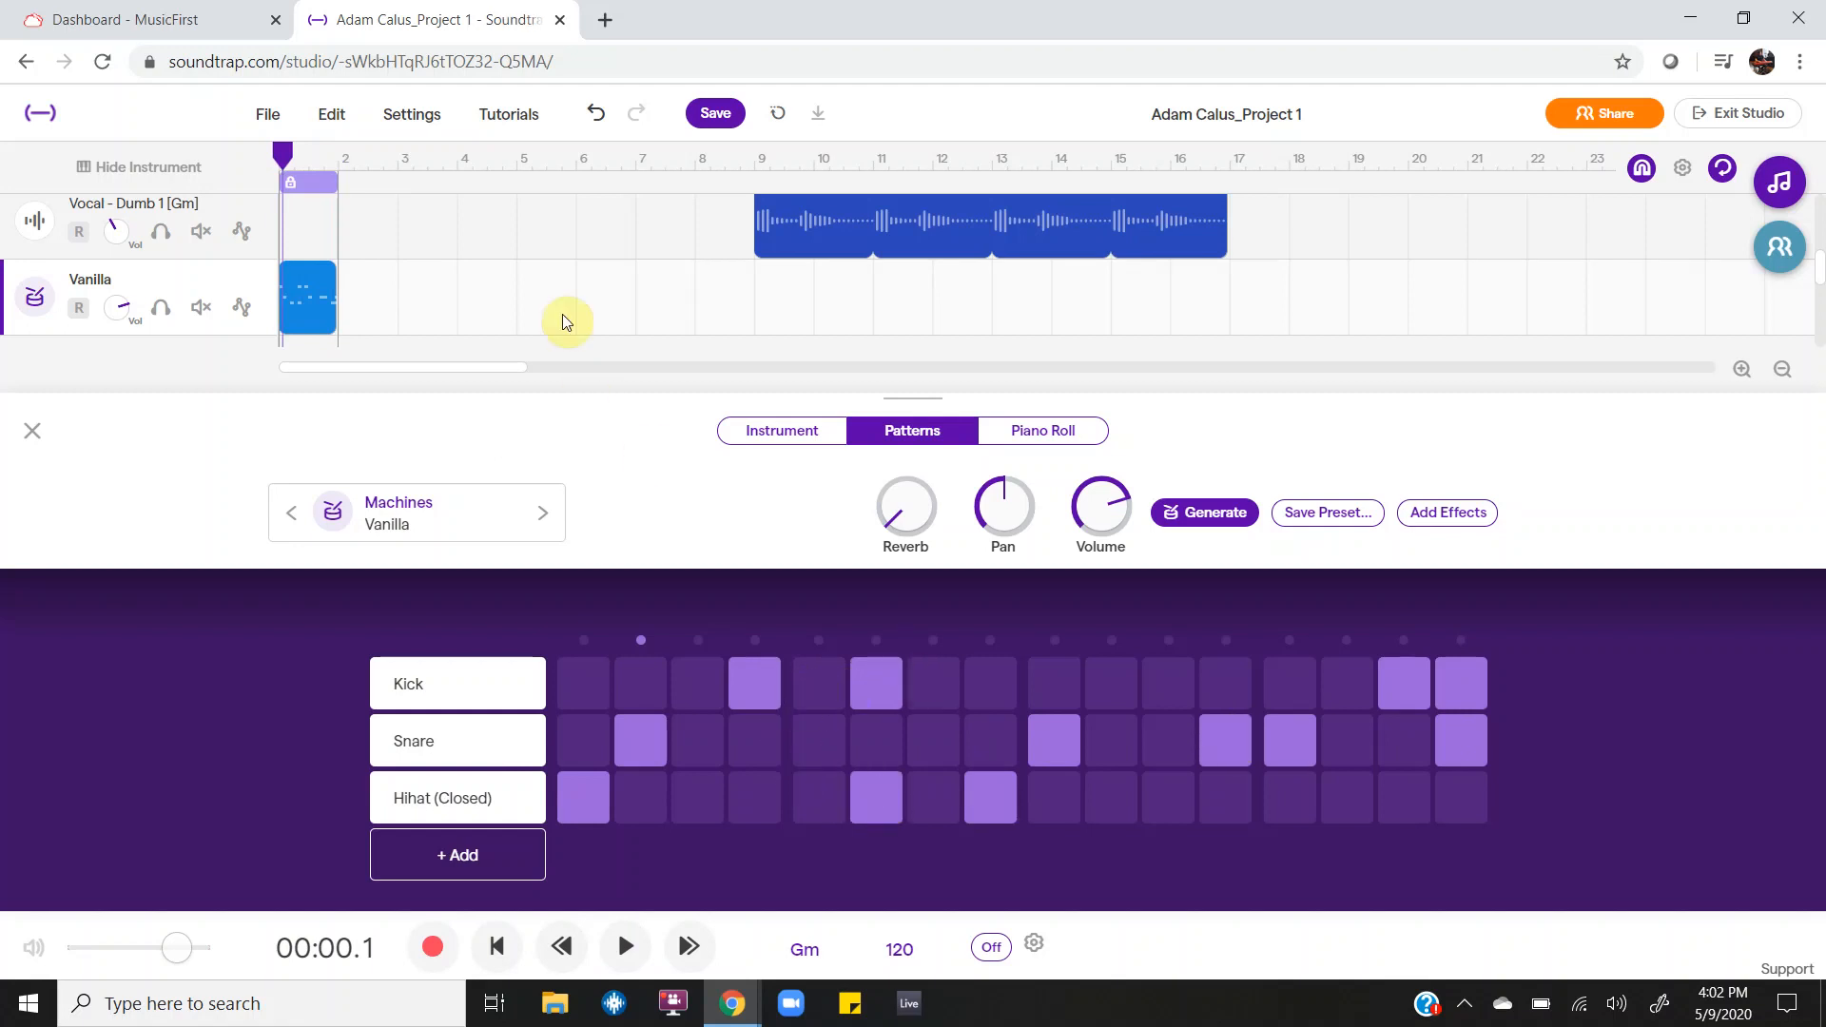
Step: Fill the trial drum pattern with more scattered hits, including a kick on step 9, and play it back briefly
scroll(440, 232, "up", 3)
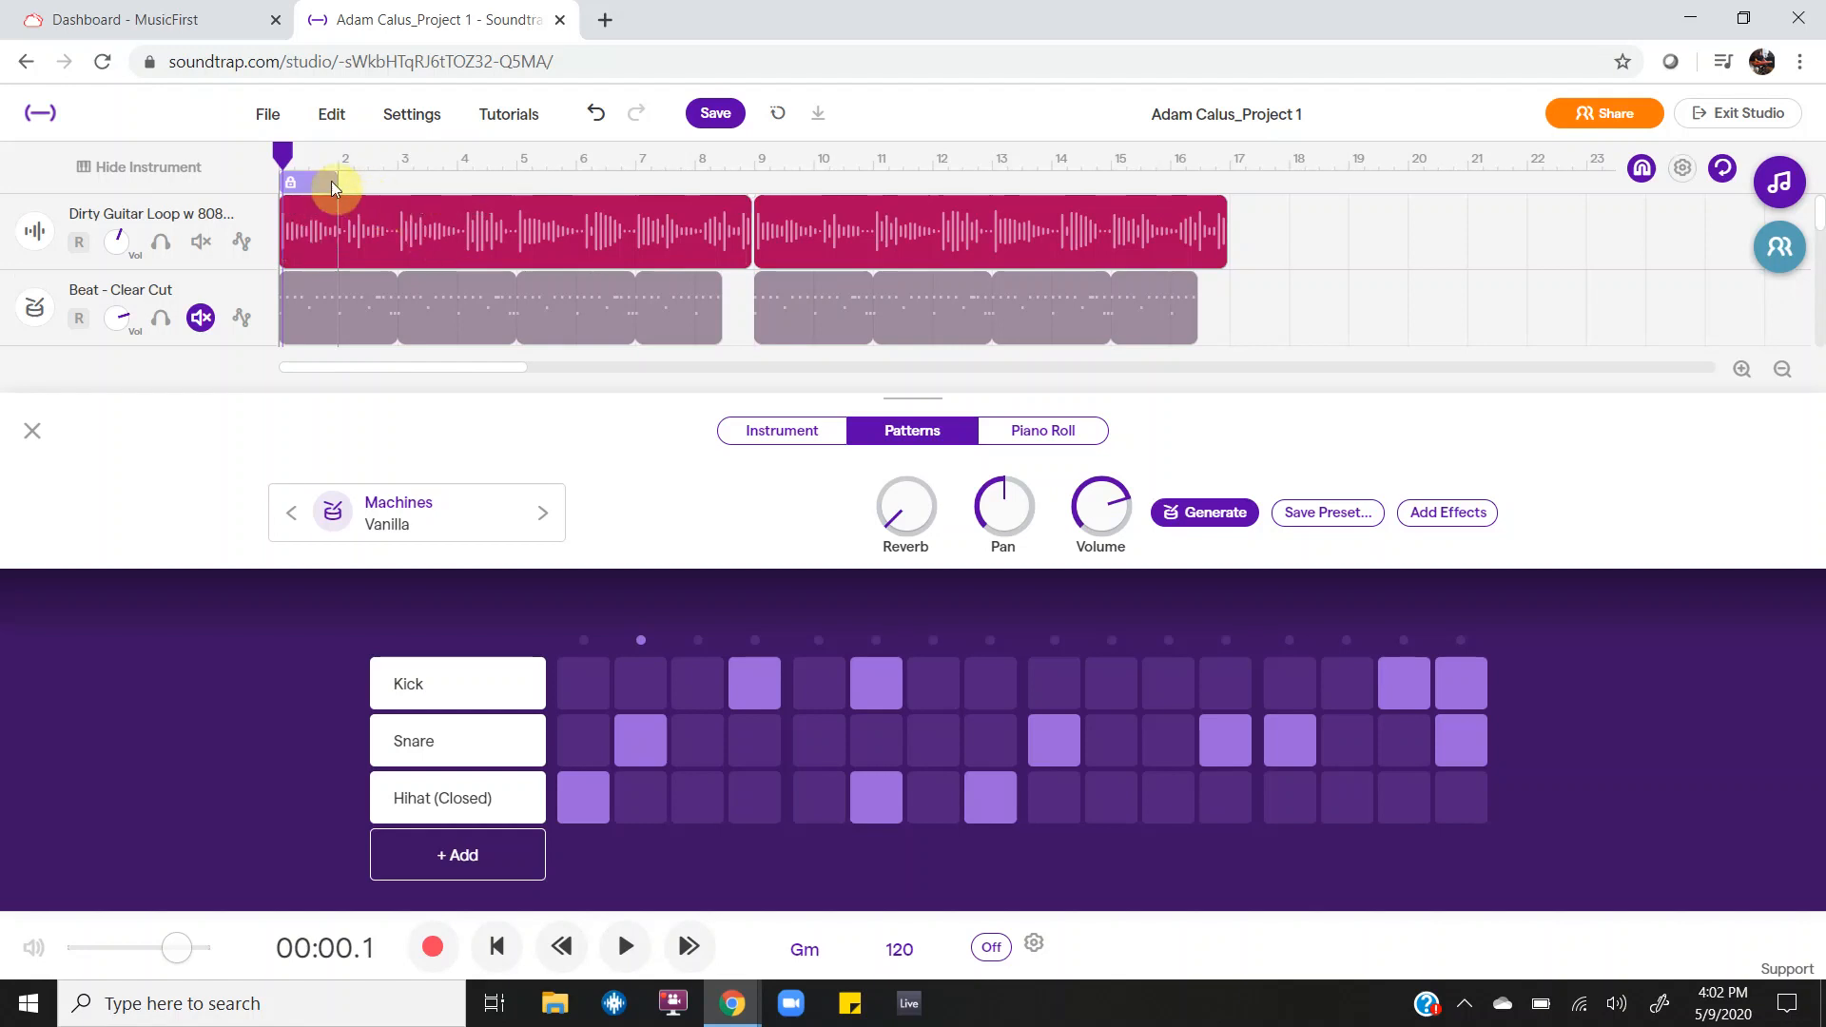
scroll(390, 261, "down", 3)
scroll(390, 262, "down", 1)
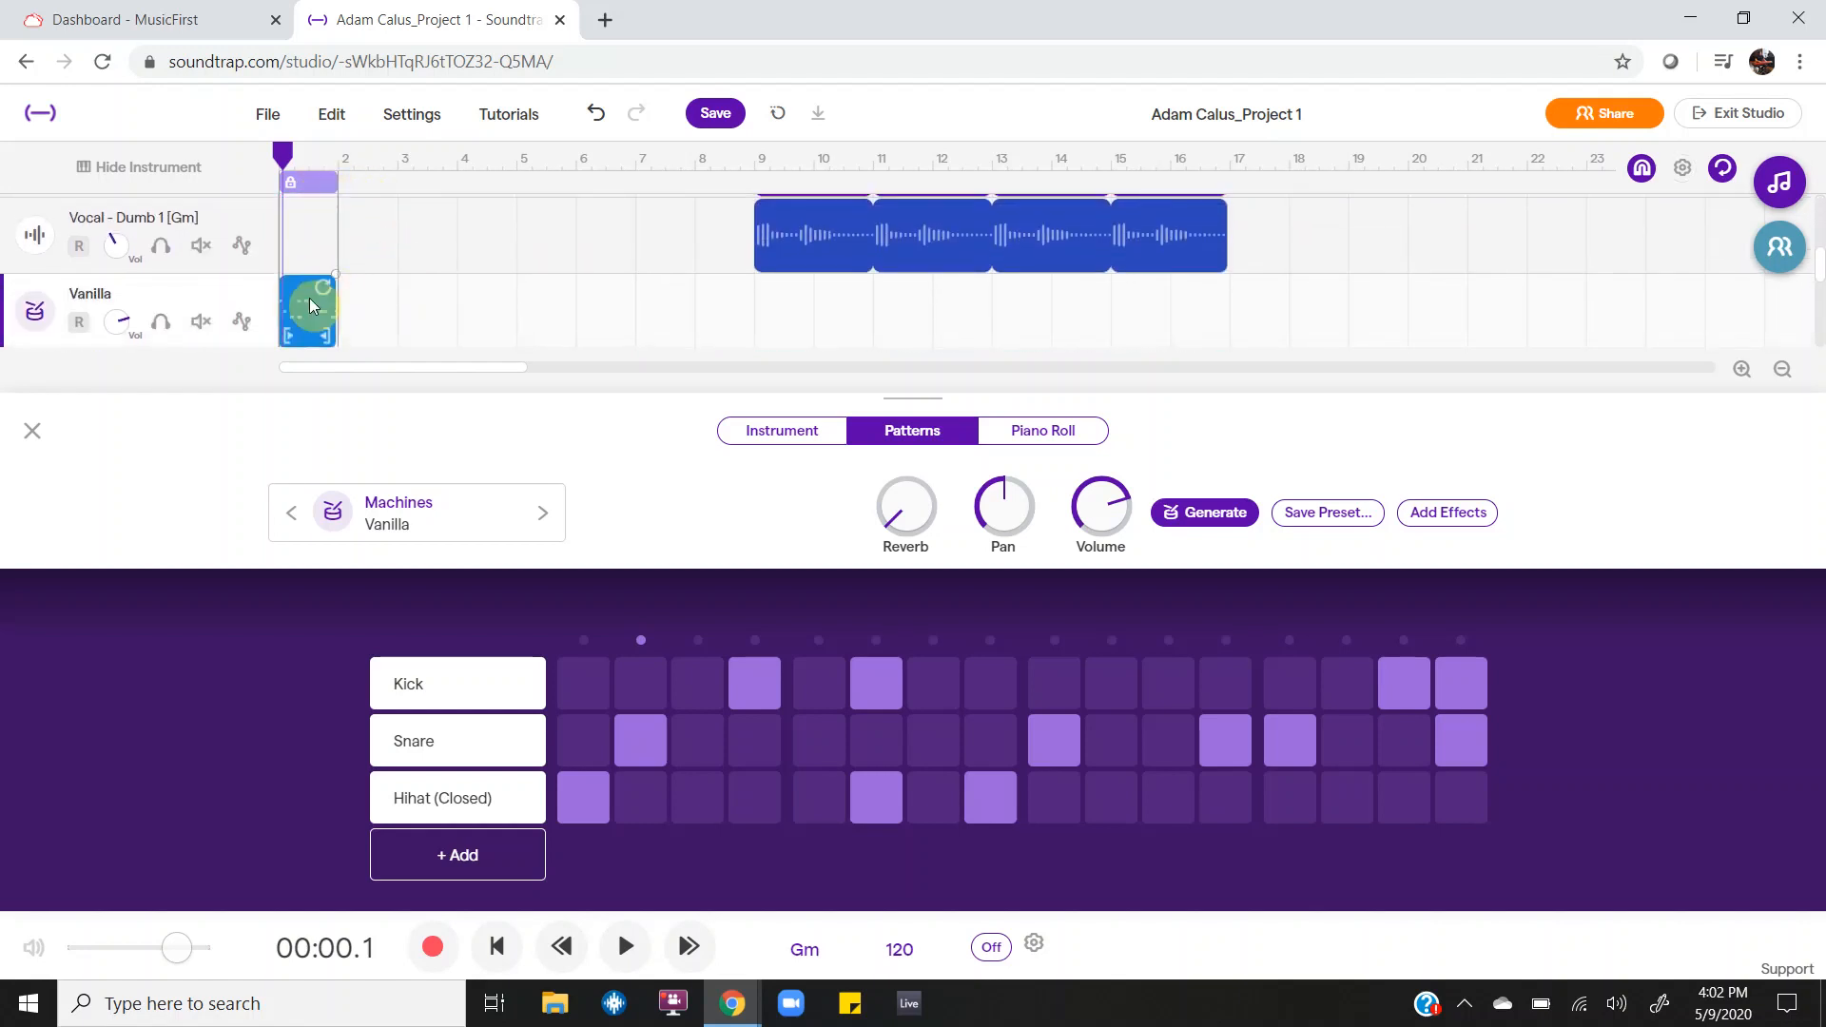
scroll(344, 304, "up", 1)
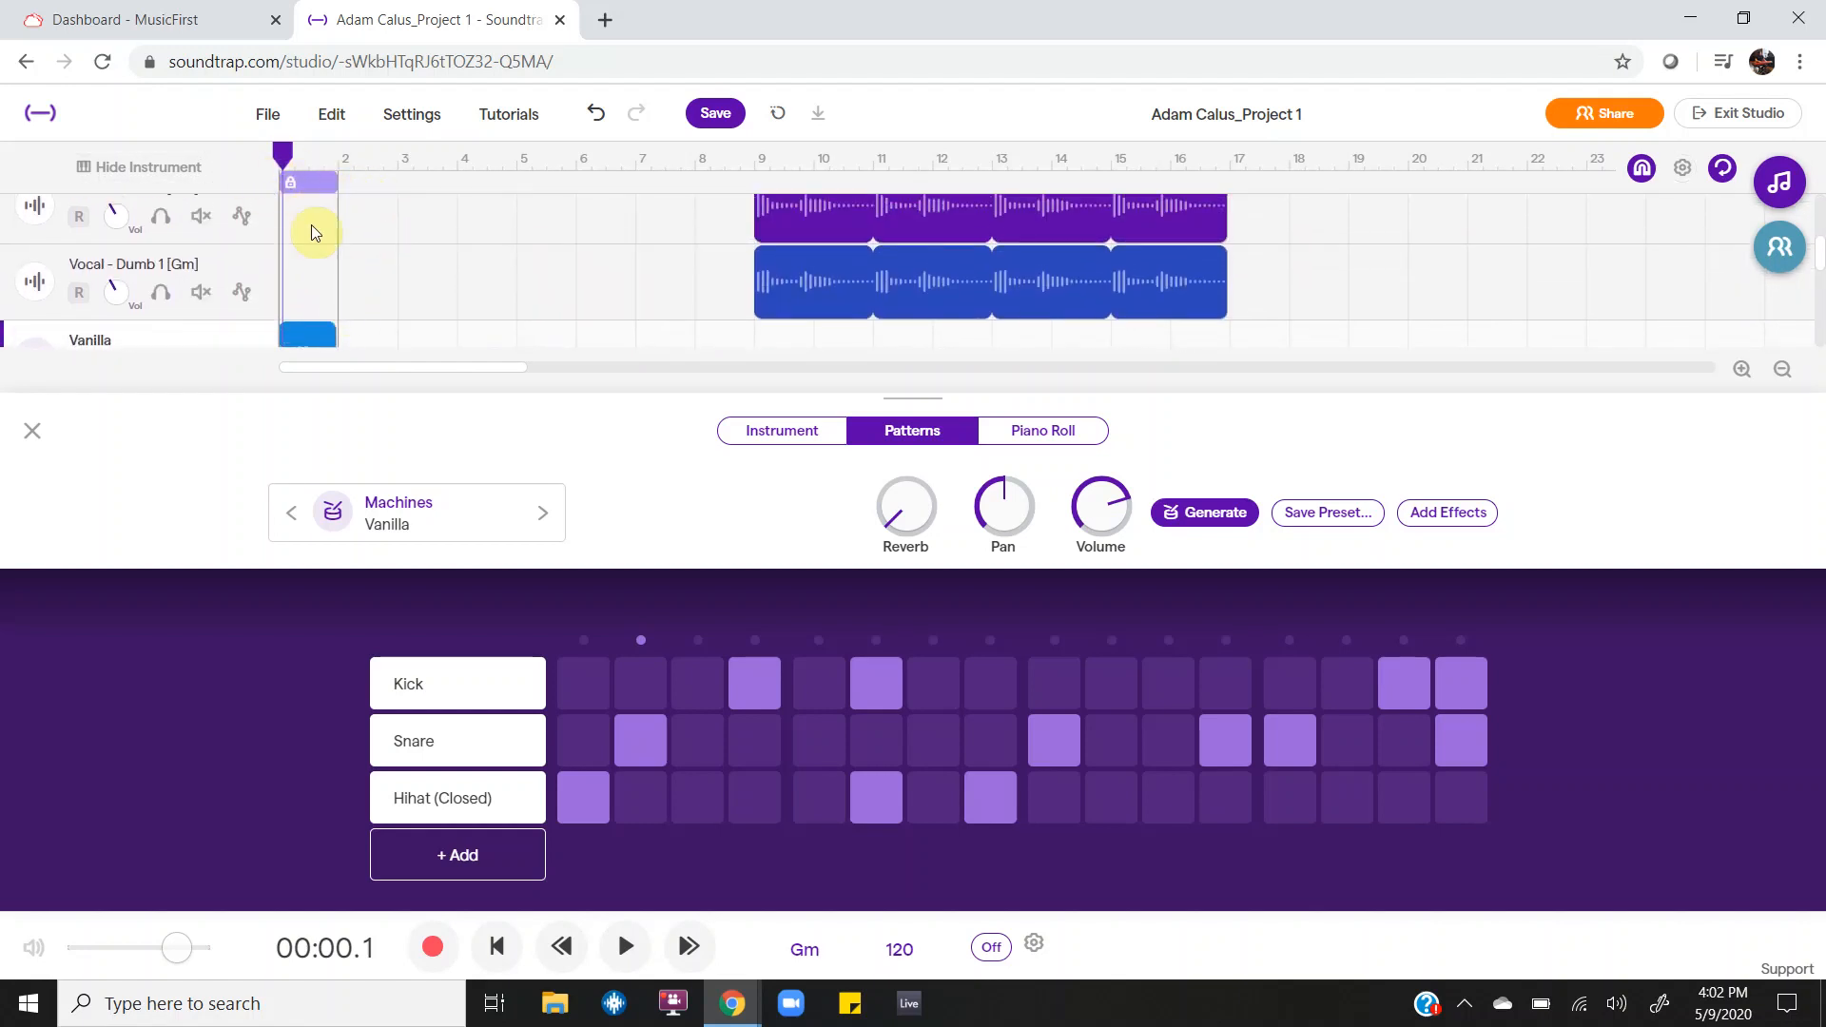
scroll(481, 301, "up", 2)
scroll(482, 302, "down", 3)
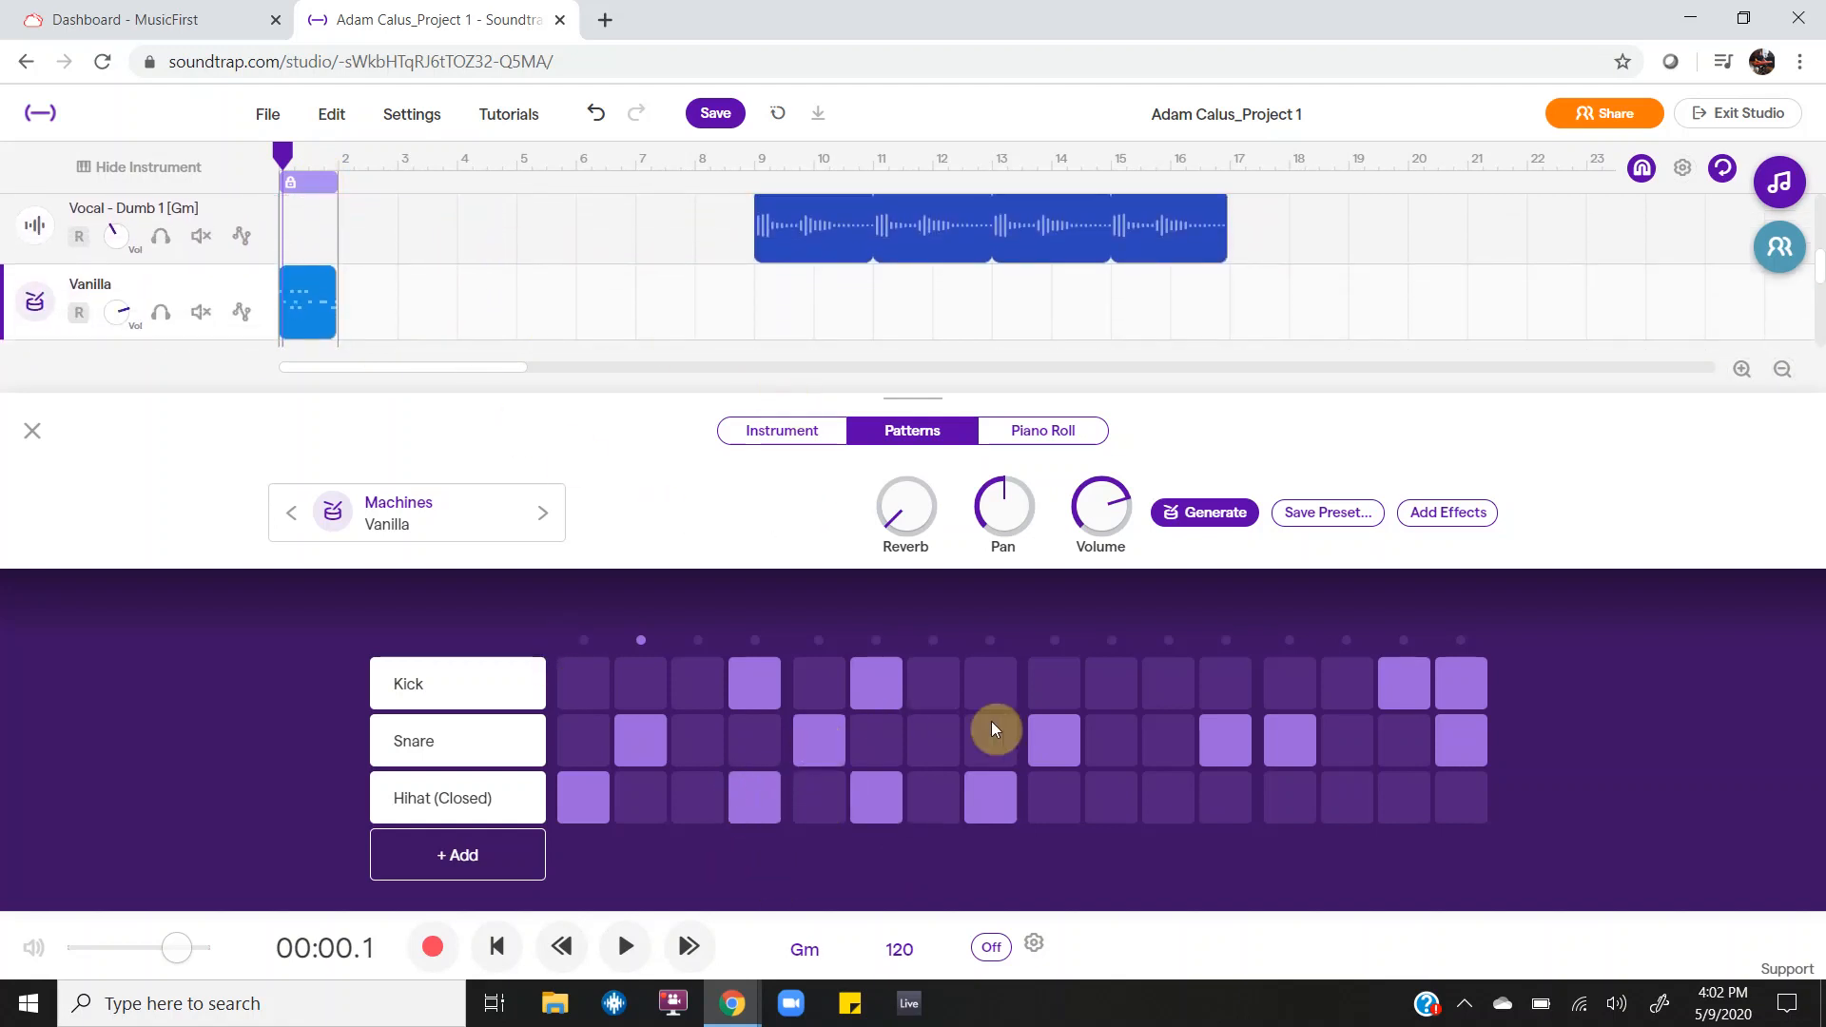
left_click(1064, 676)
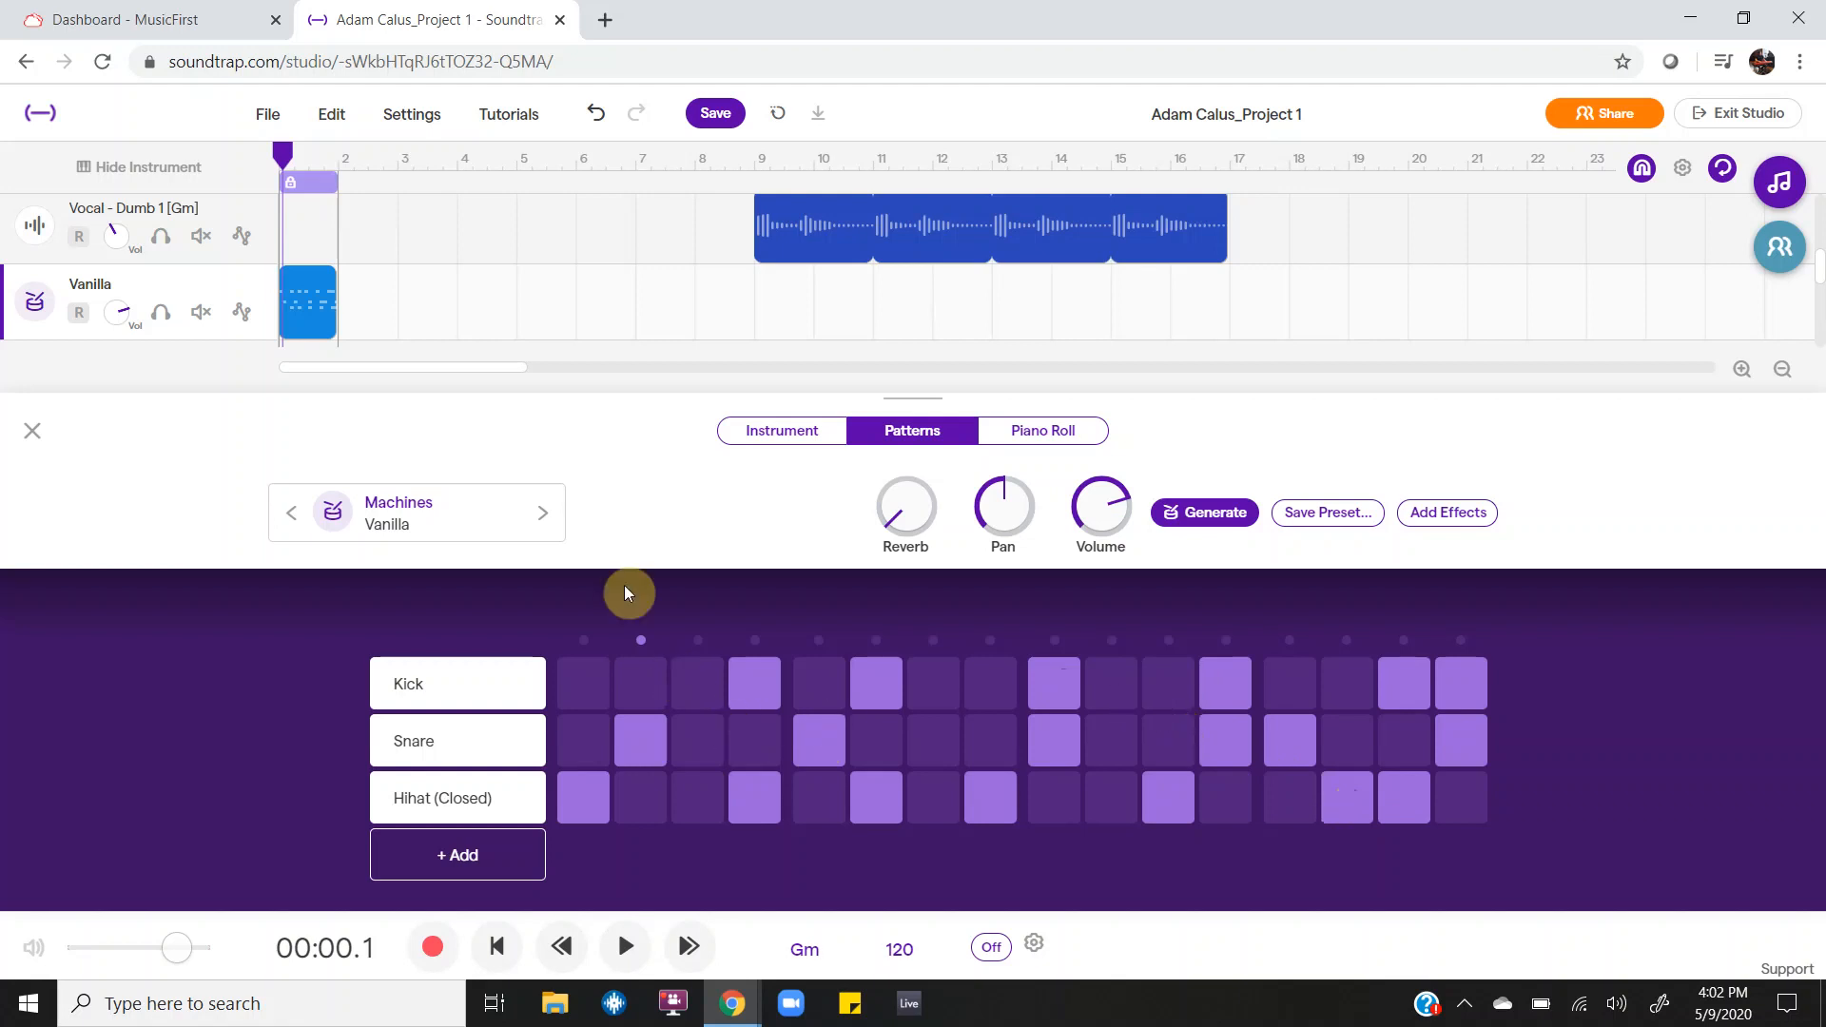
key("space")
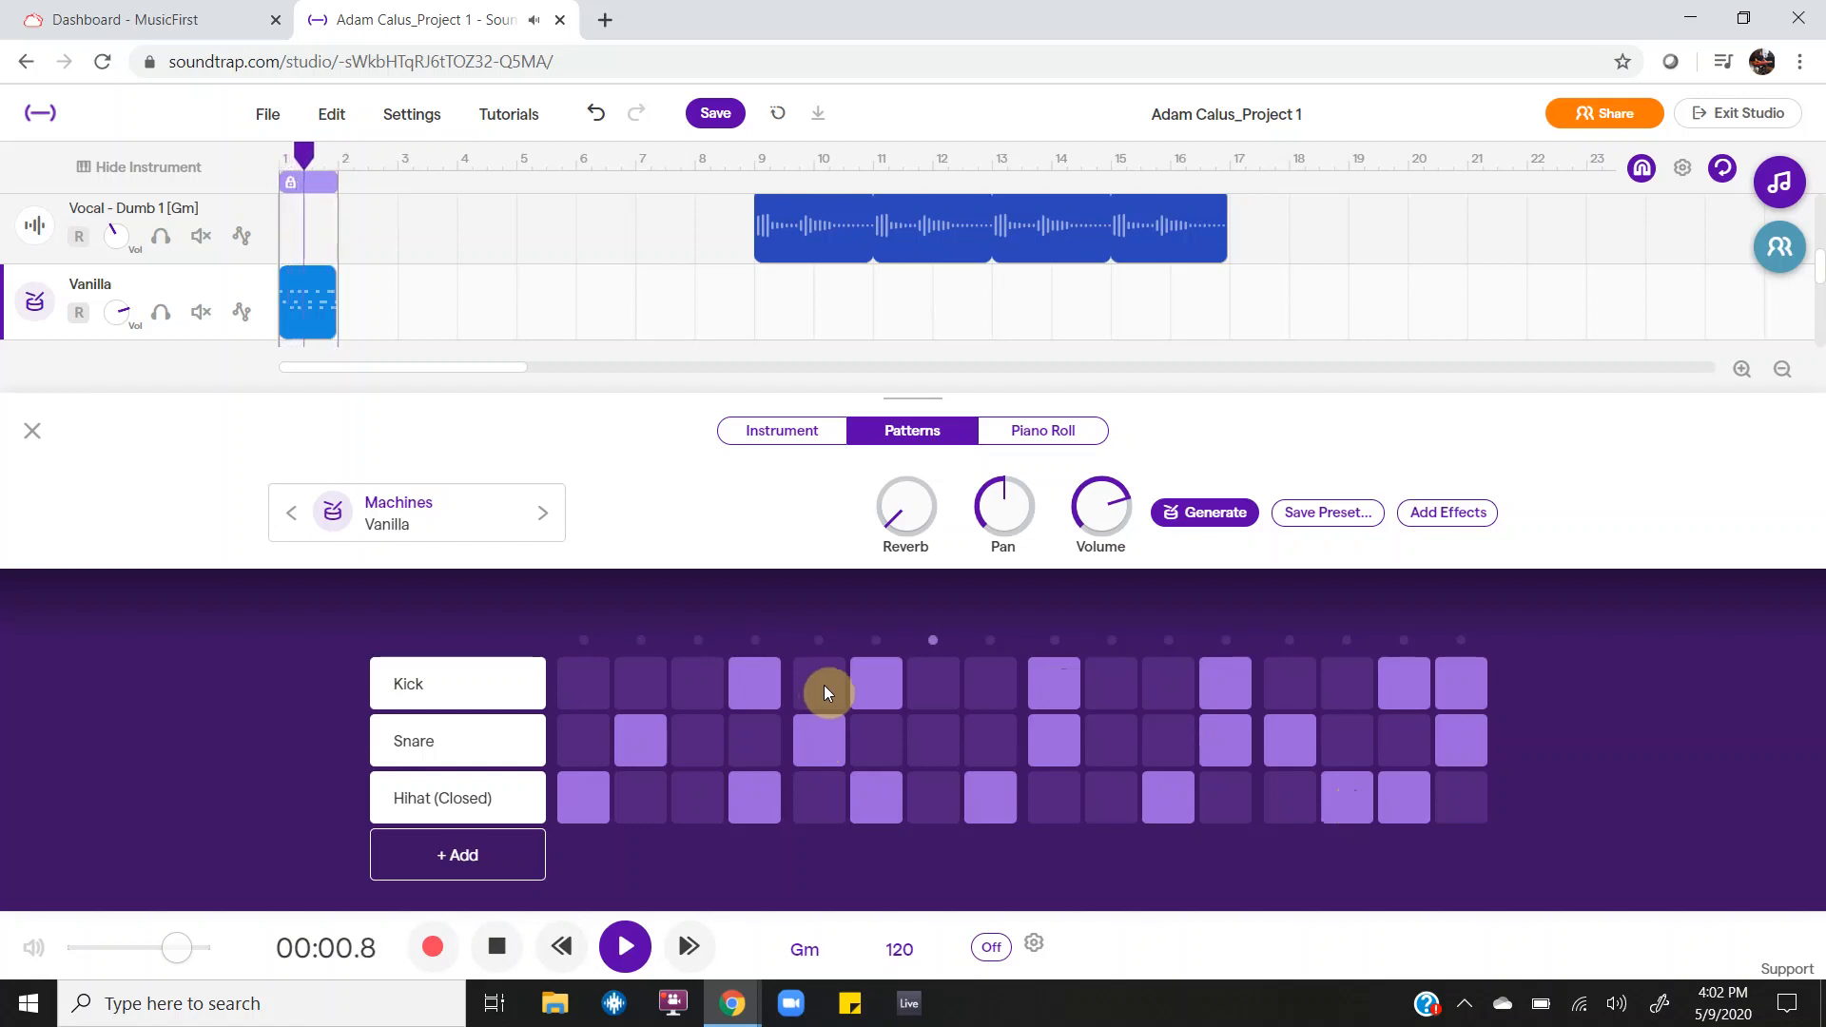
key("space")
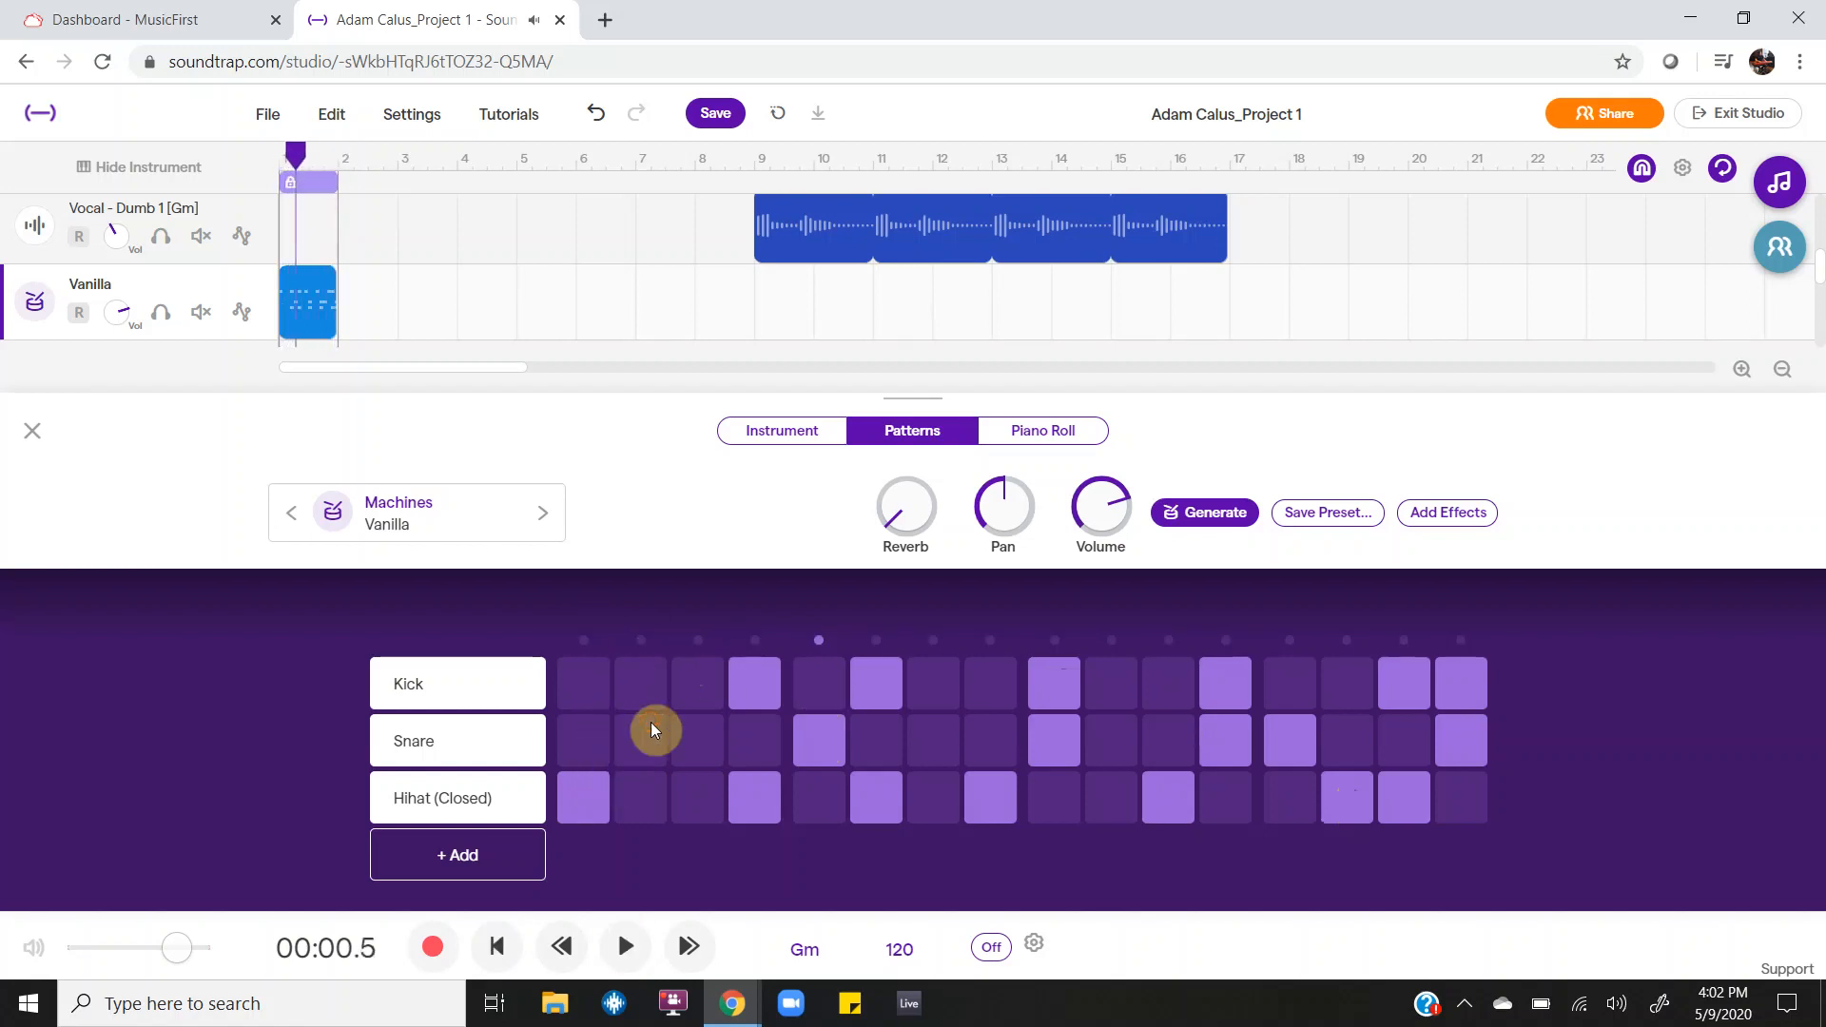
Step: Rebuild the beat with kick on steps 1 and 9, snare on 5 and 13, closed hi-hat on every odd step, then preview it and close the editor
left_click_drag(602, 778, 1651, 773)
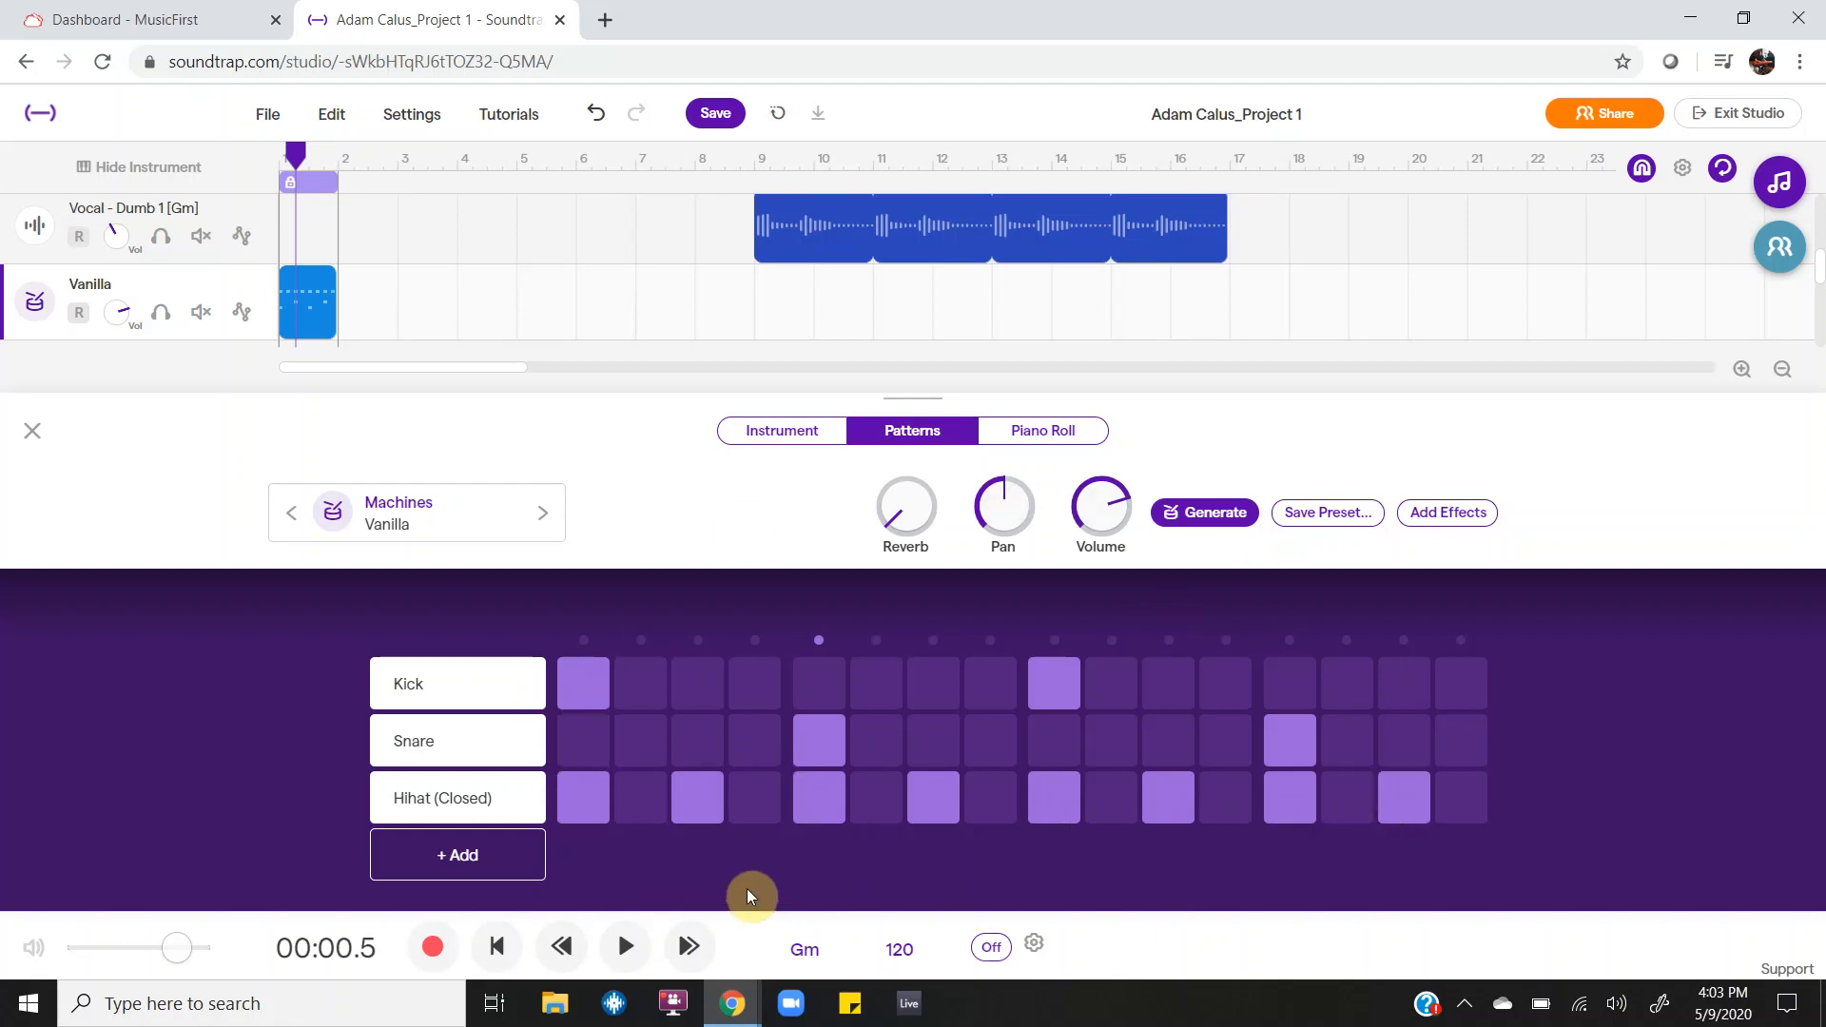
left_click(623, 949)
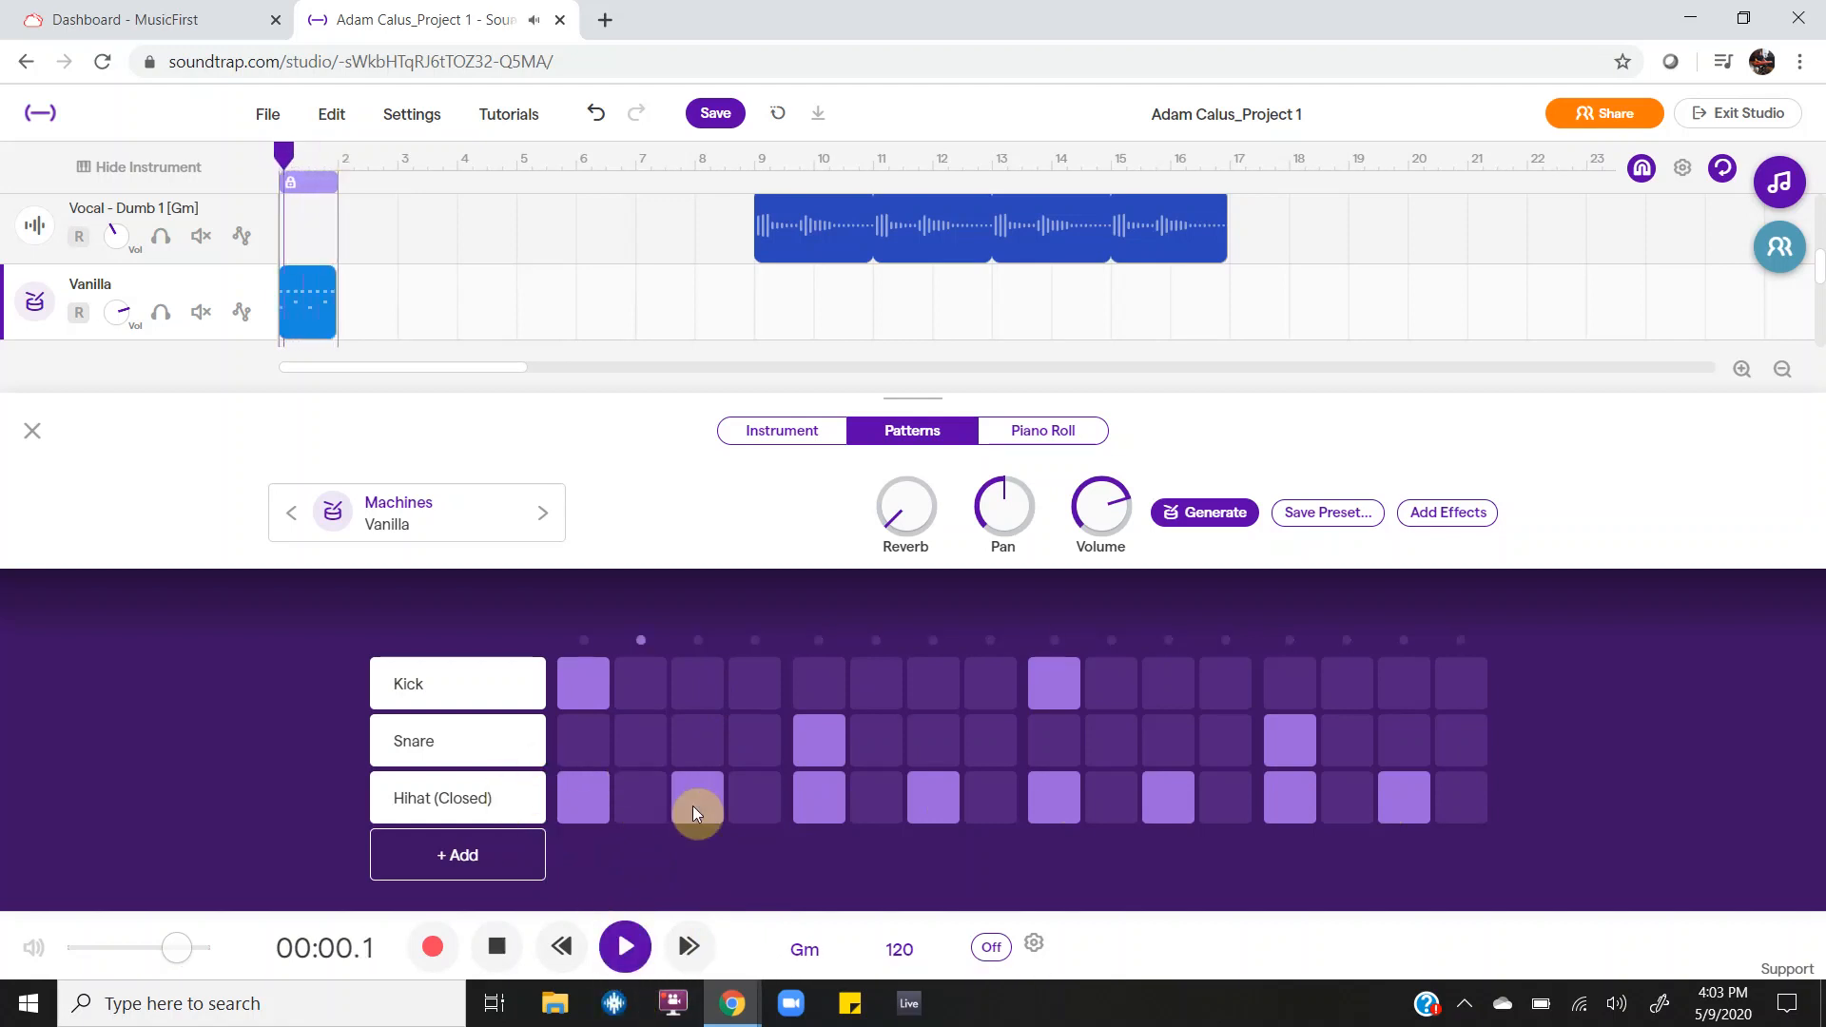
mouse_move(539, 749)
key("space")
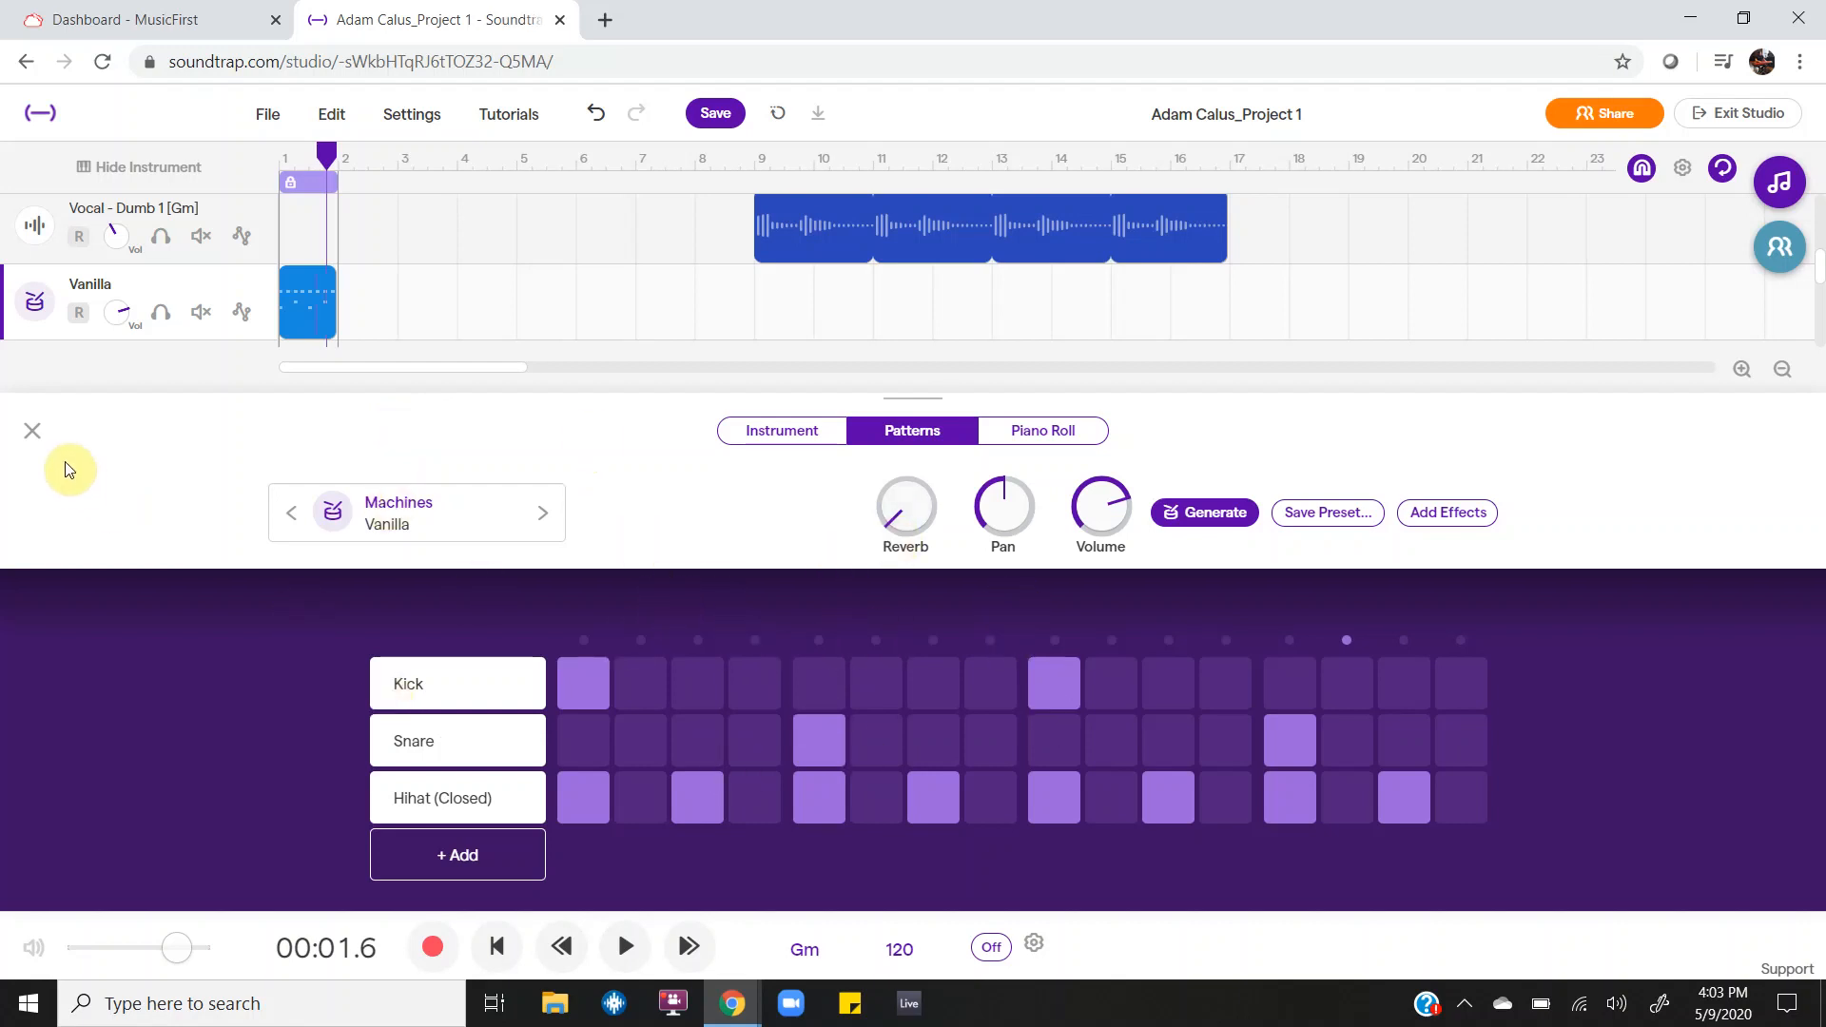
left_click(33, 437)
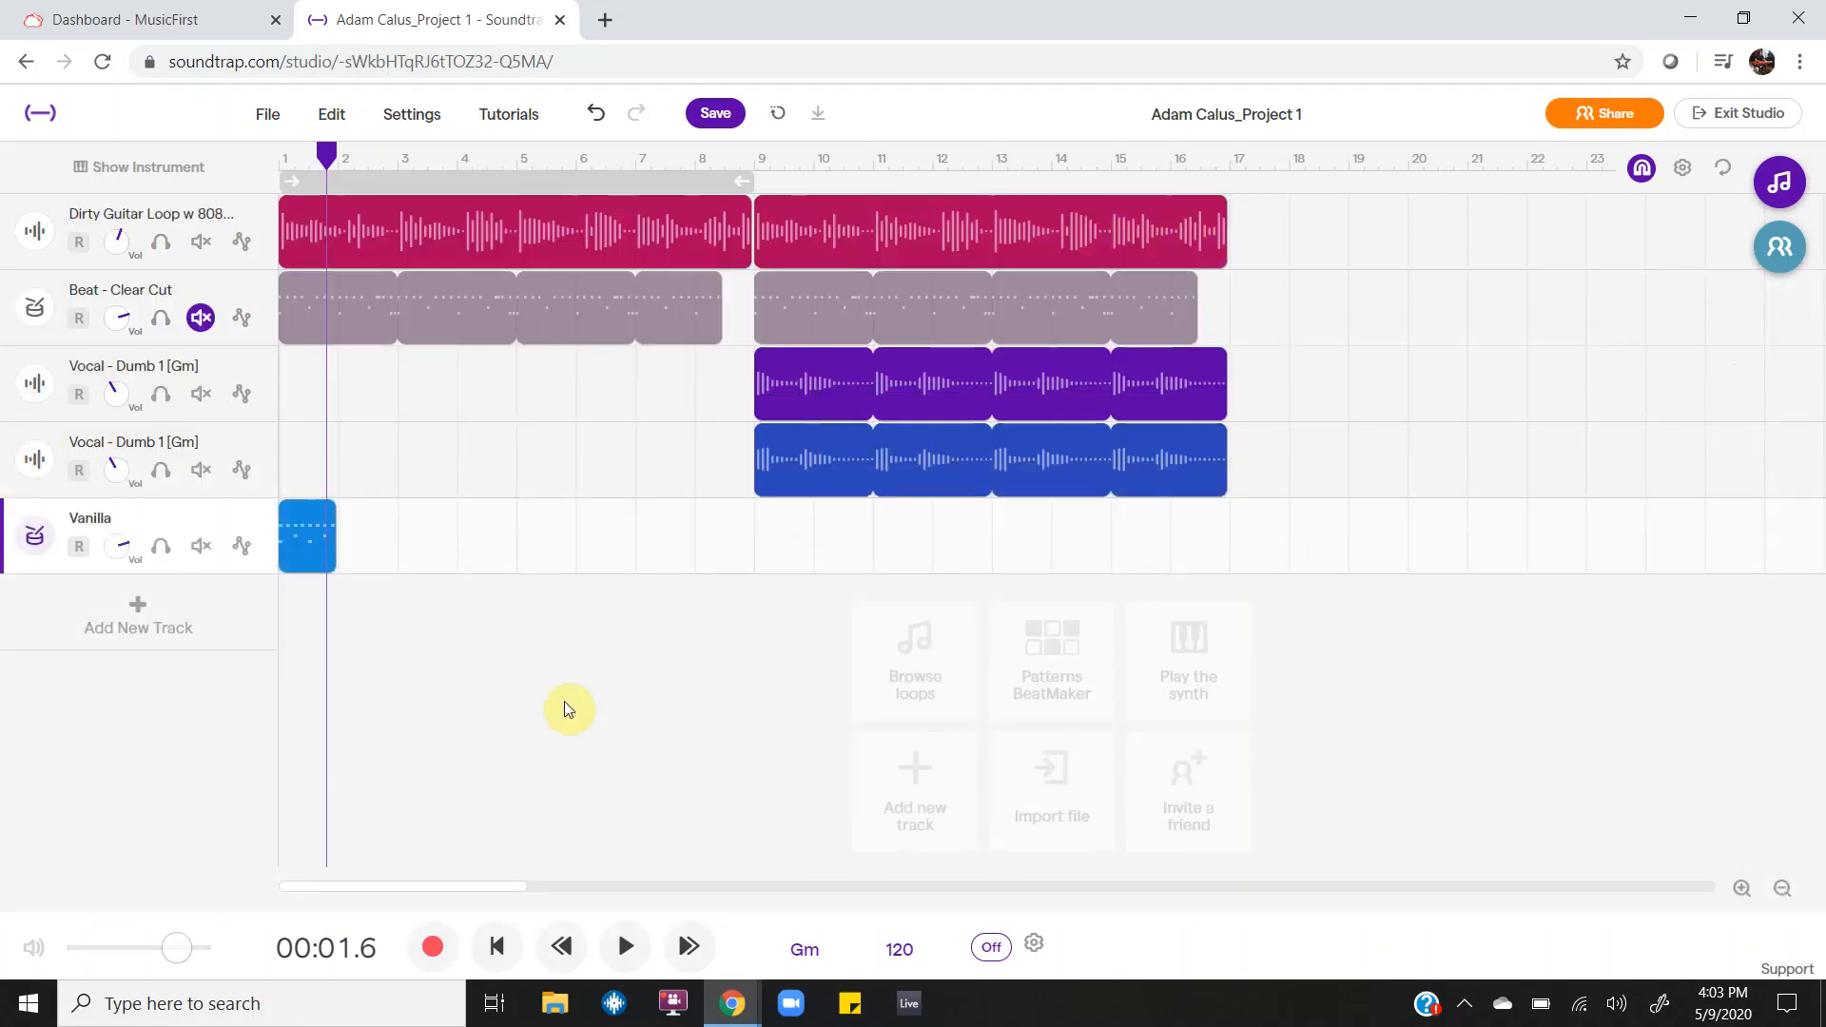
Step: Loop the Vanilla drum region through the end of bar 8 and play the arrangement from the start
left_click(314, 530)
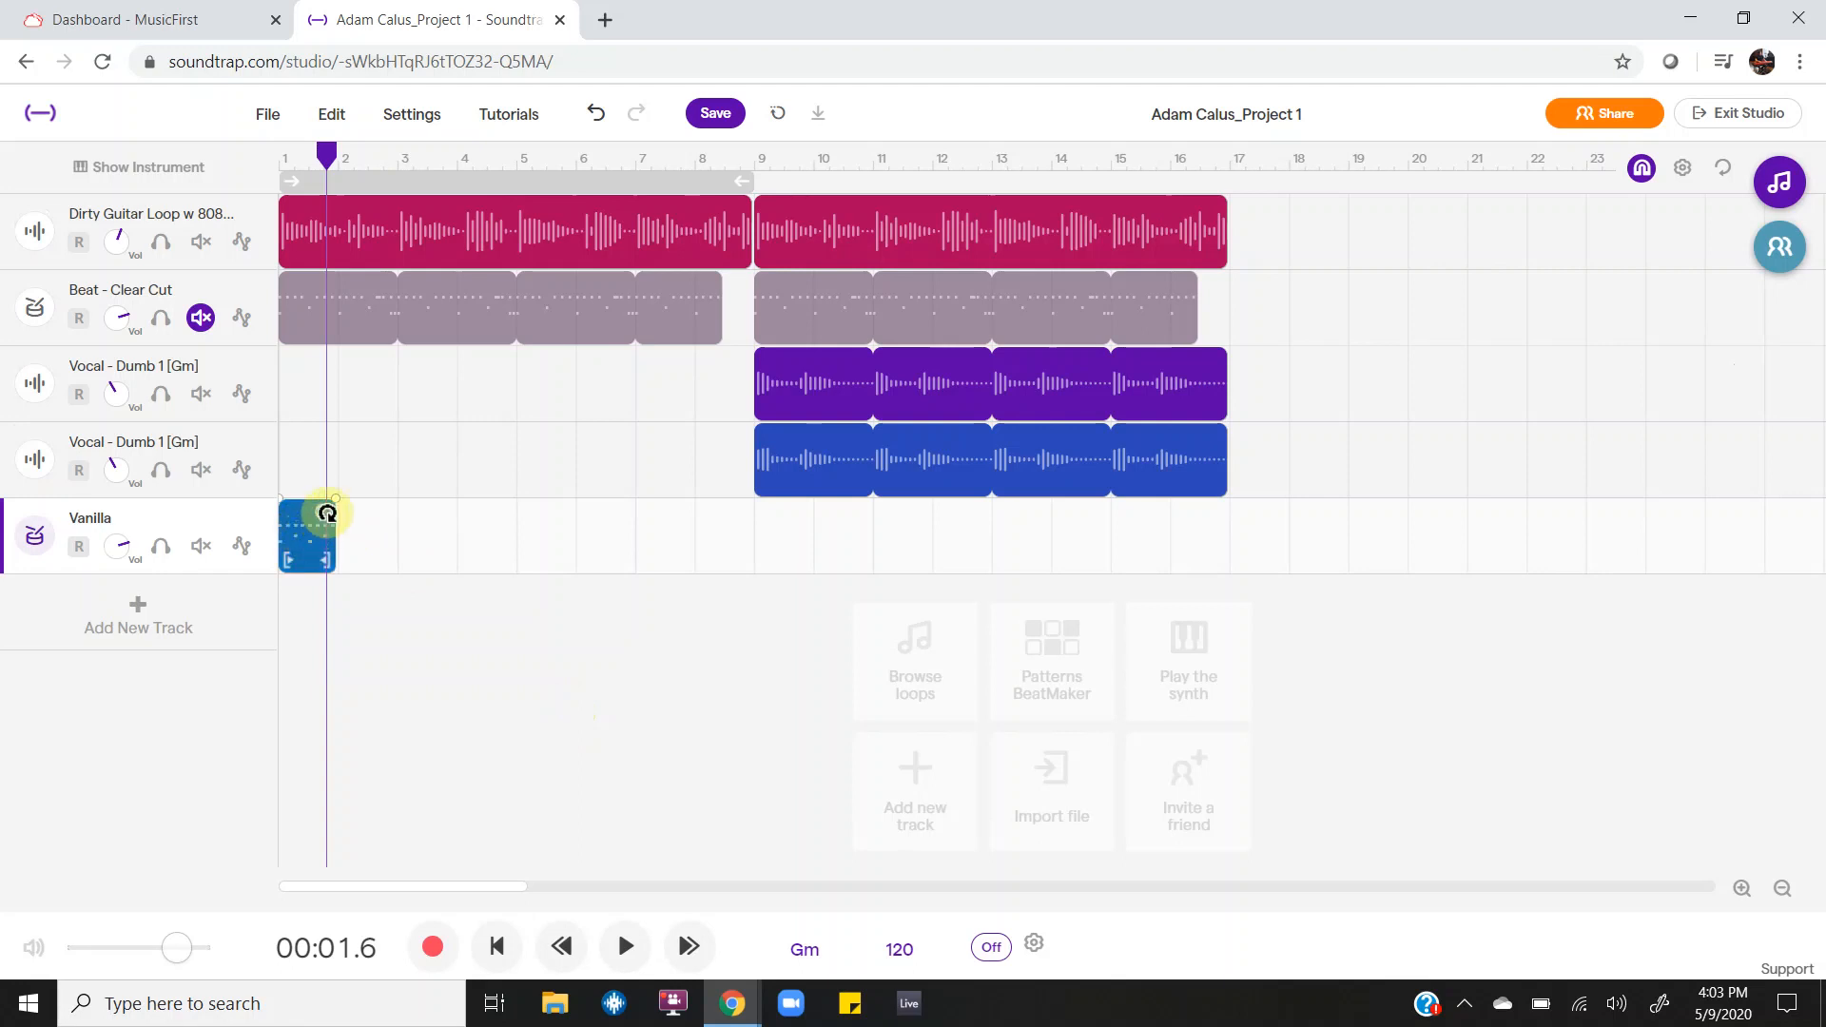
left_click_drag(323, 512, 738, 516)
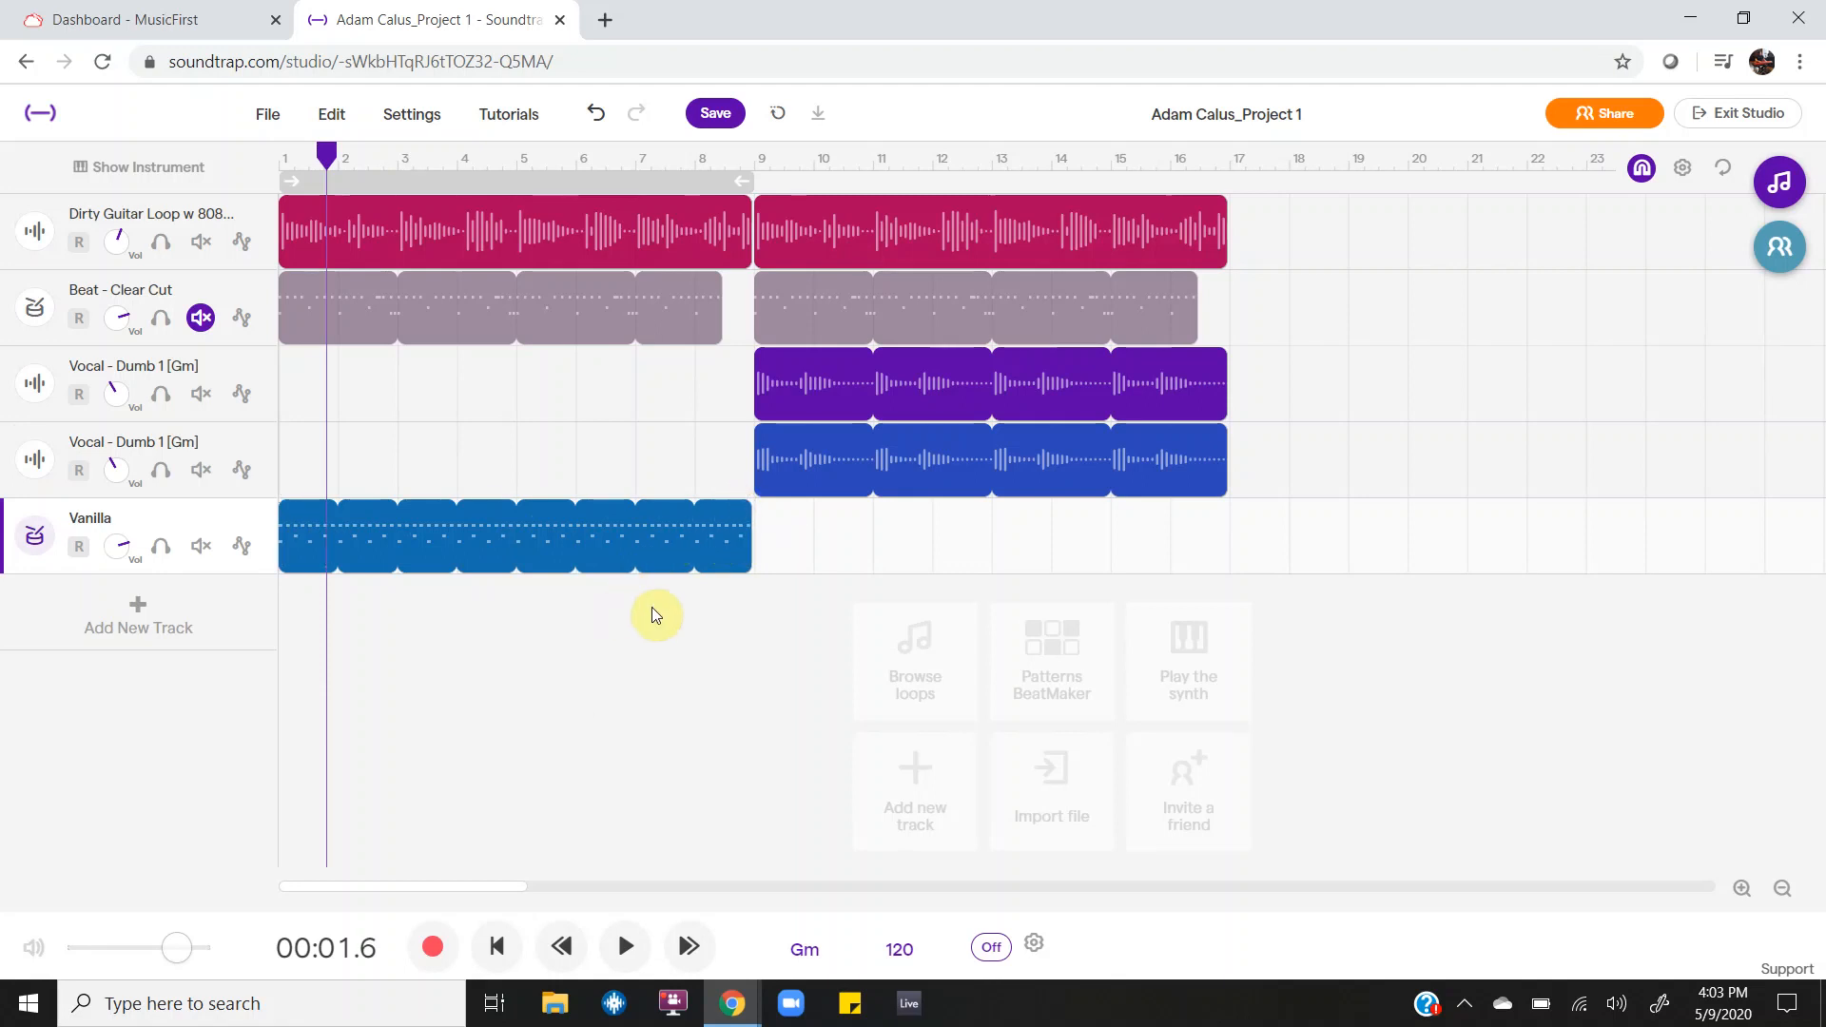
key("Return")
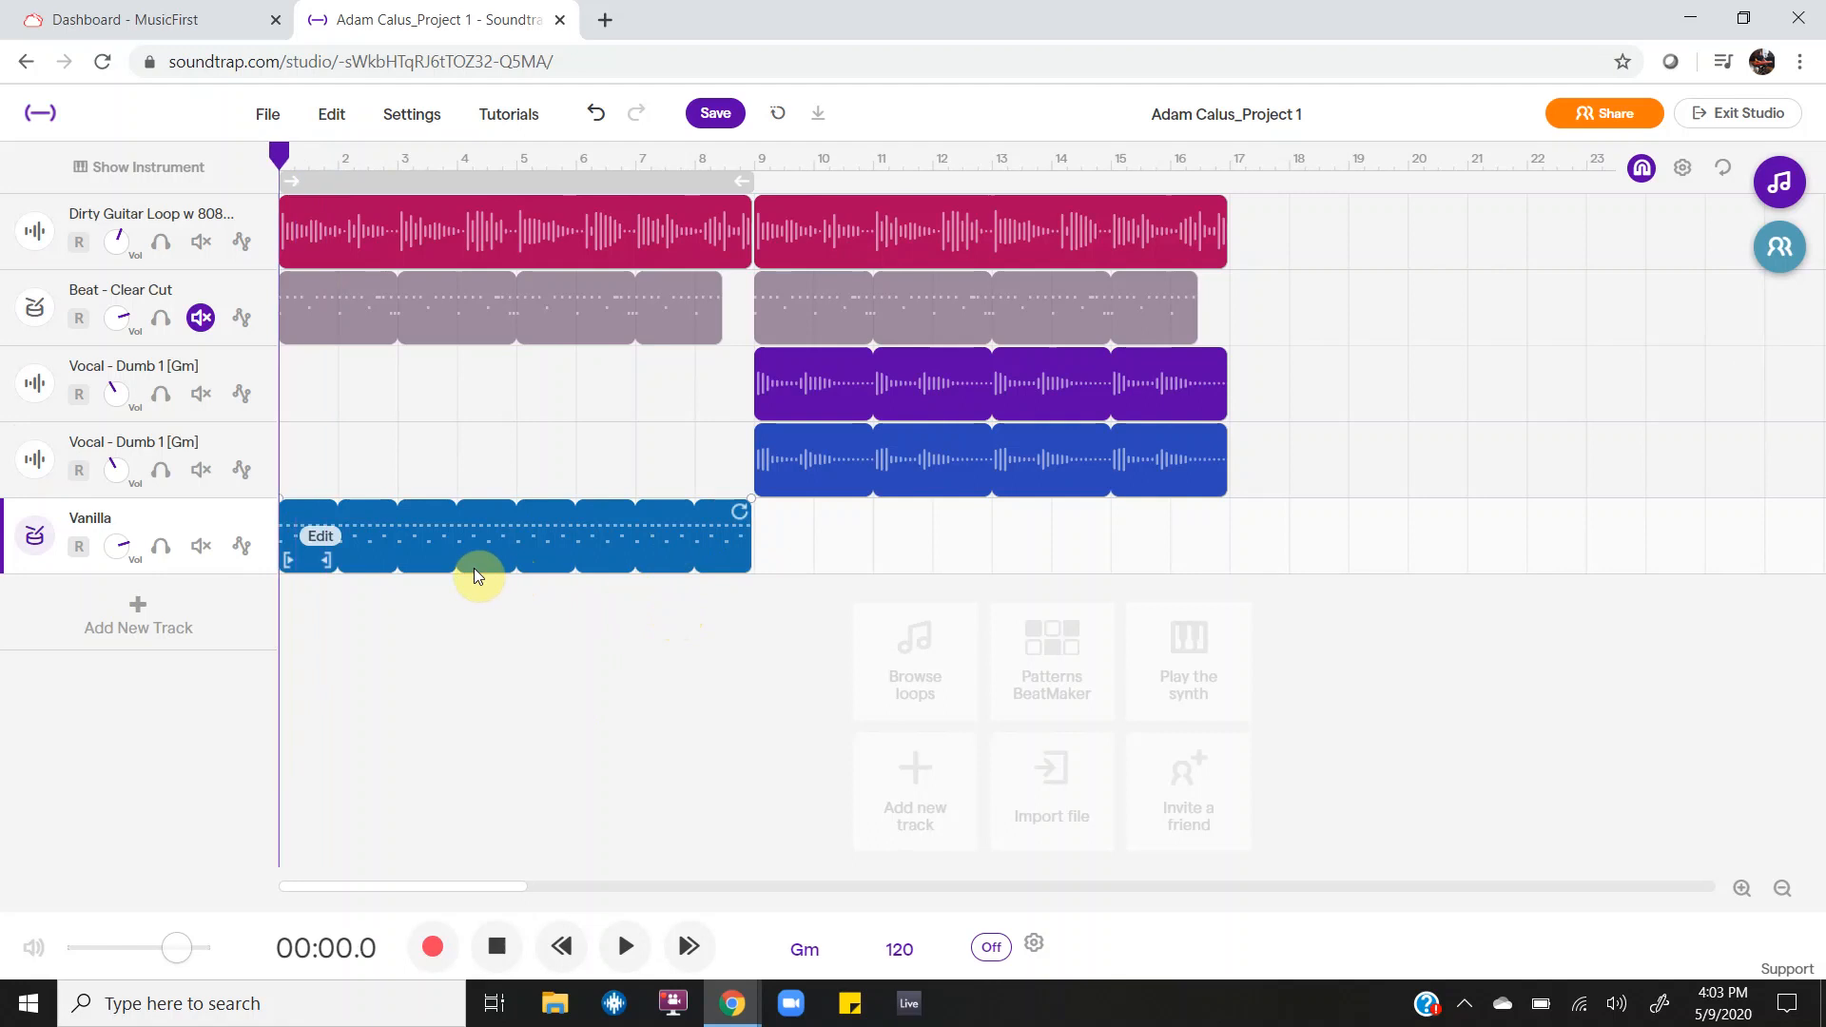
key("space")
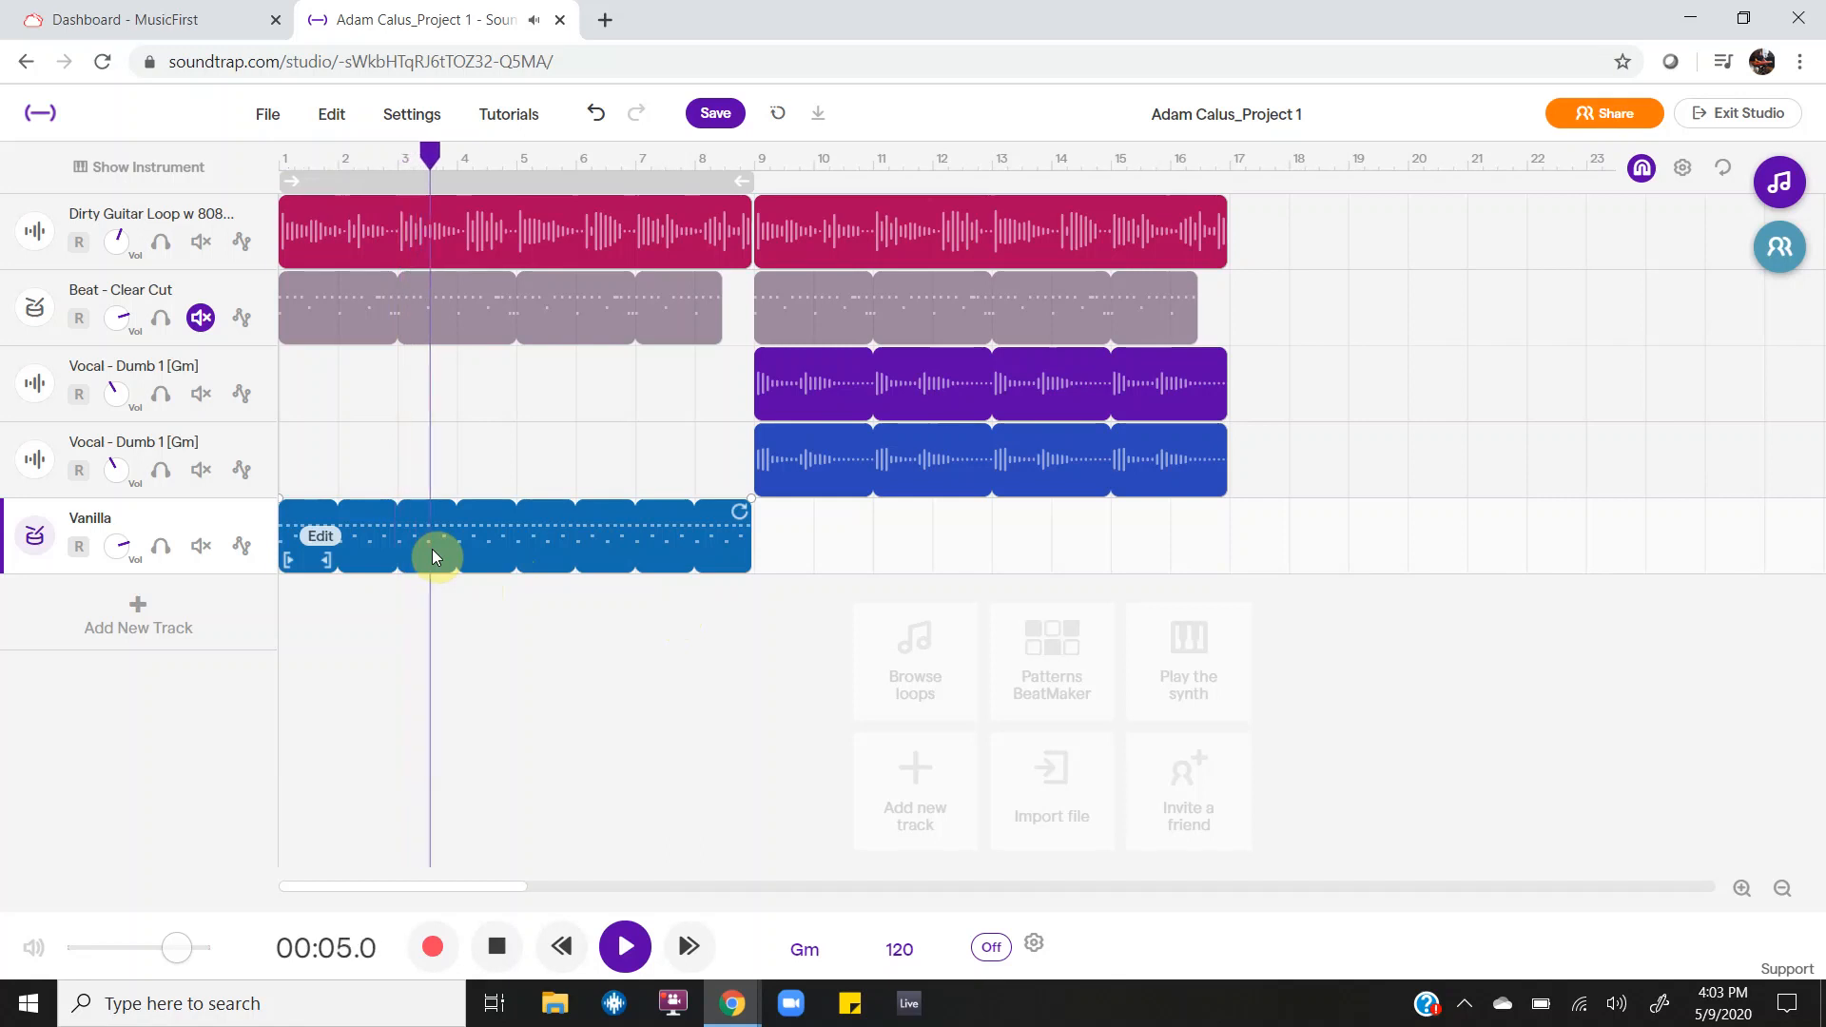
key("space")
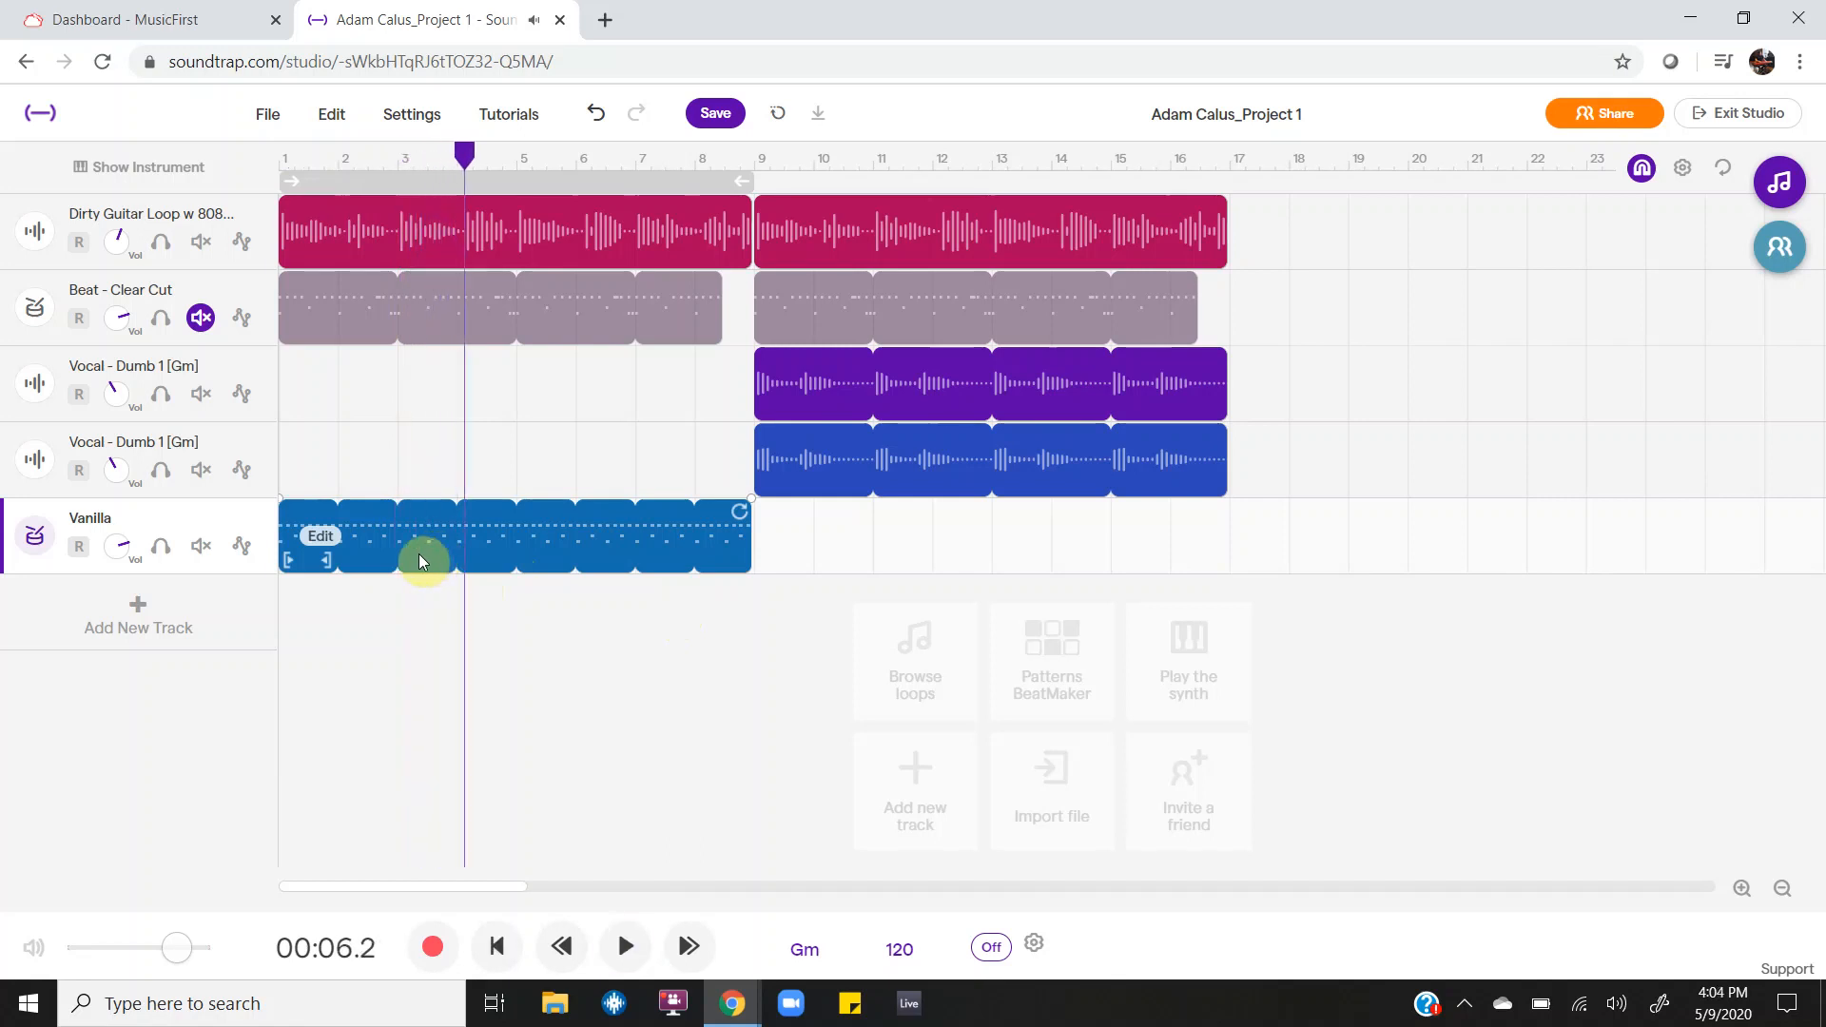
right_click(327, 544)
left_click(291, 530)
double_click(401, 550)
left_click(37, 440)
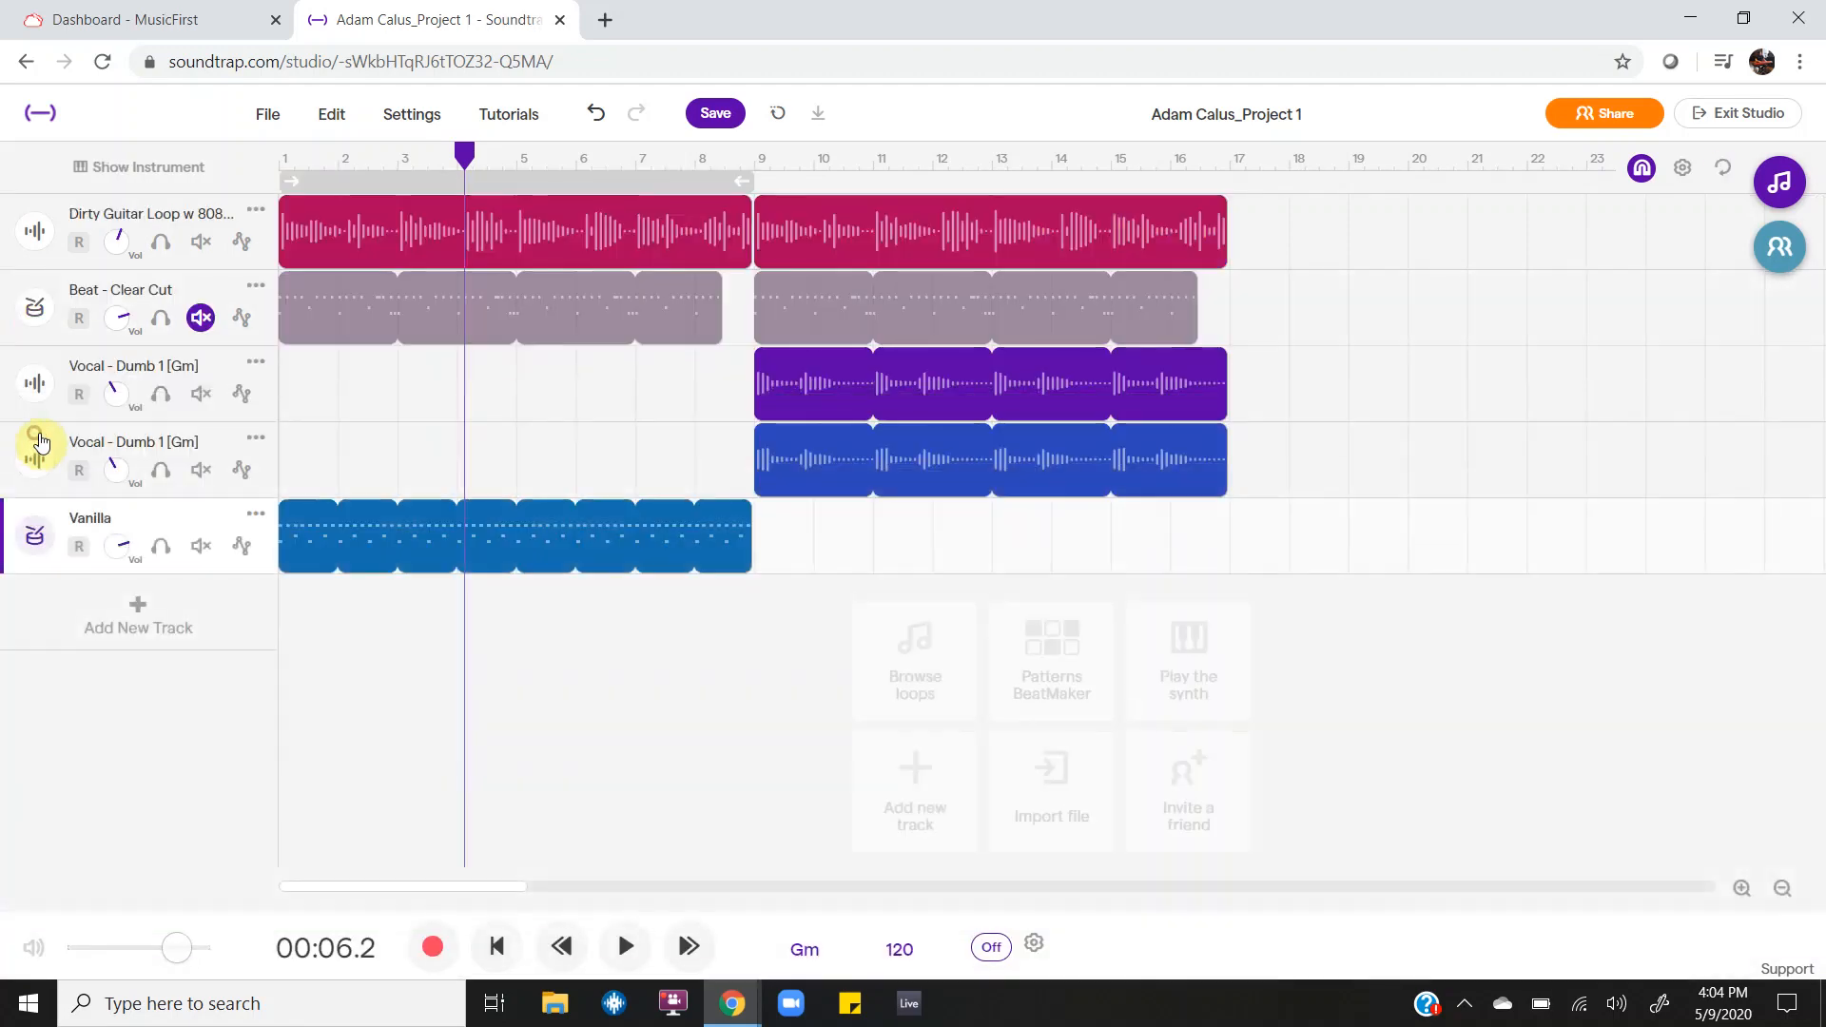
Step: Return the playhead to the start of the song and open the looped Vanilla drum region's pattern for editing
left_click_drag(468, 158, 275, 150)
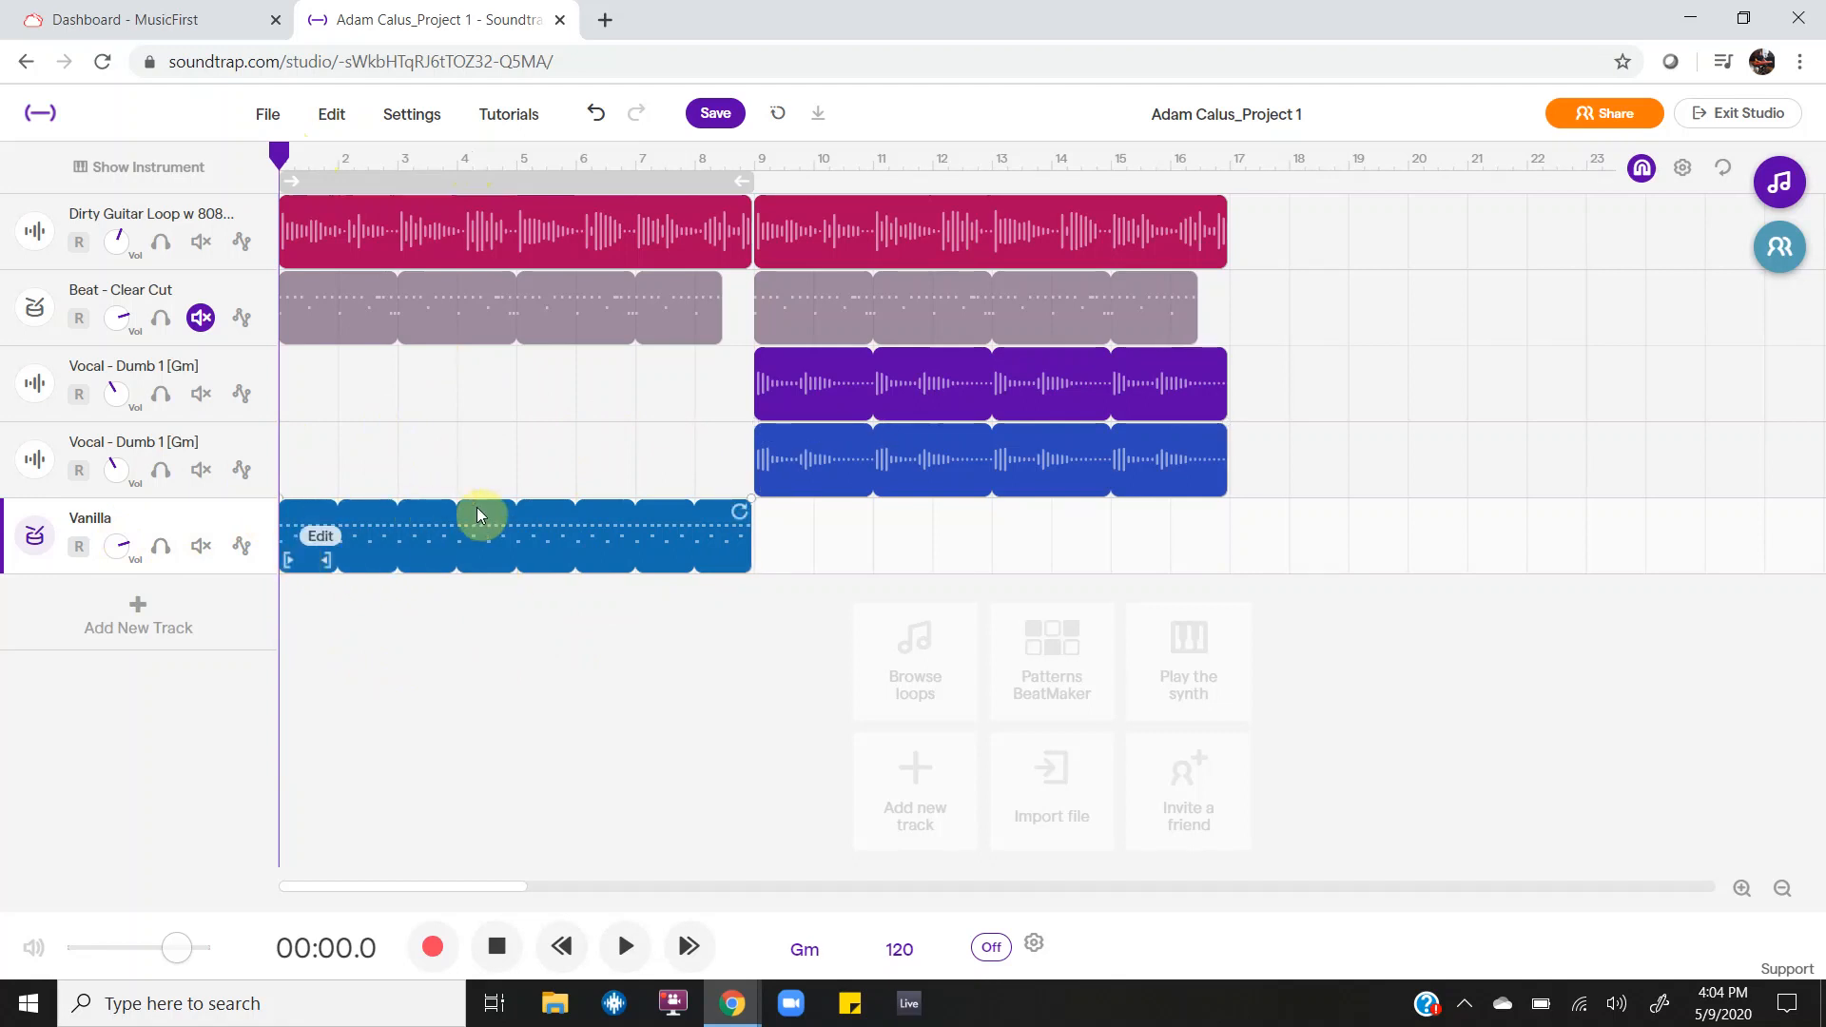
double_click(448, 539)
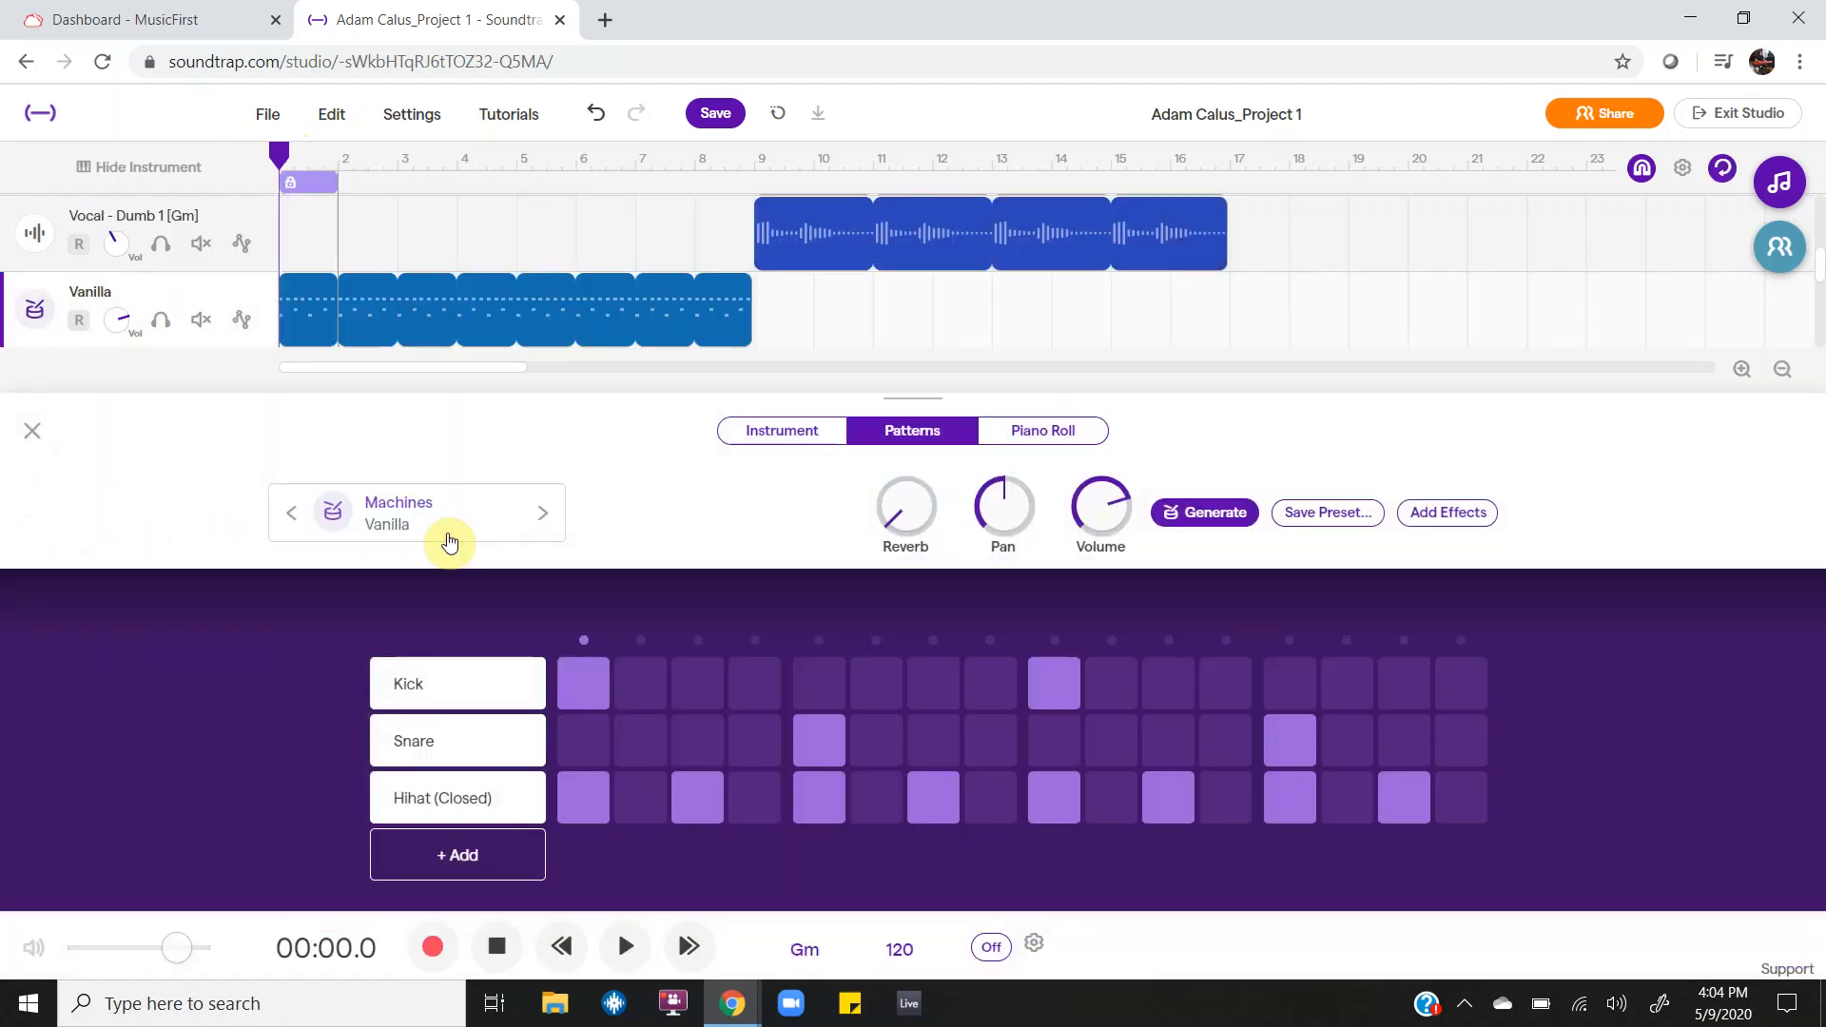
Step: Rework the drum pattern to kick on step 1 only, snare on step 9 only, and closed hi-hat on every odd step
scroll(357, 246, "down", 1)
scroll(361, 248, "up", 1)
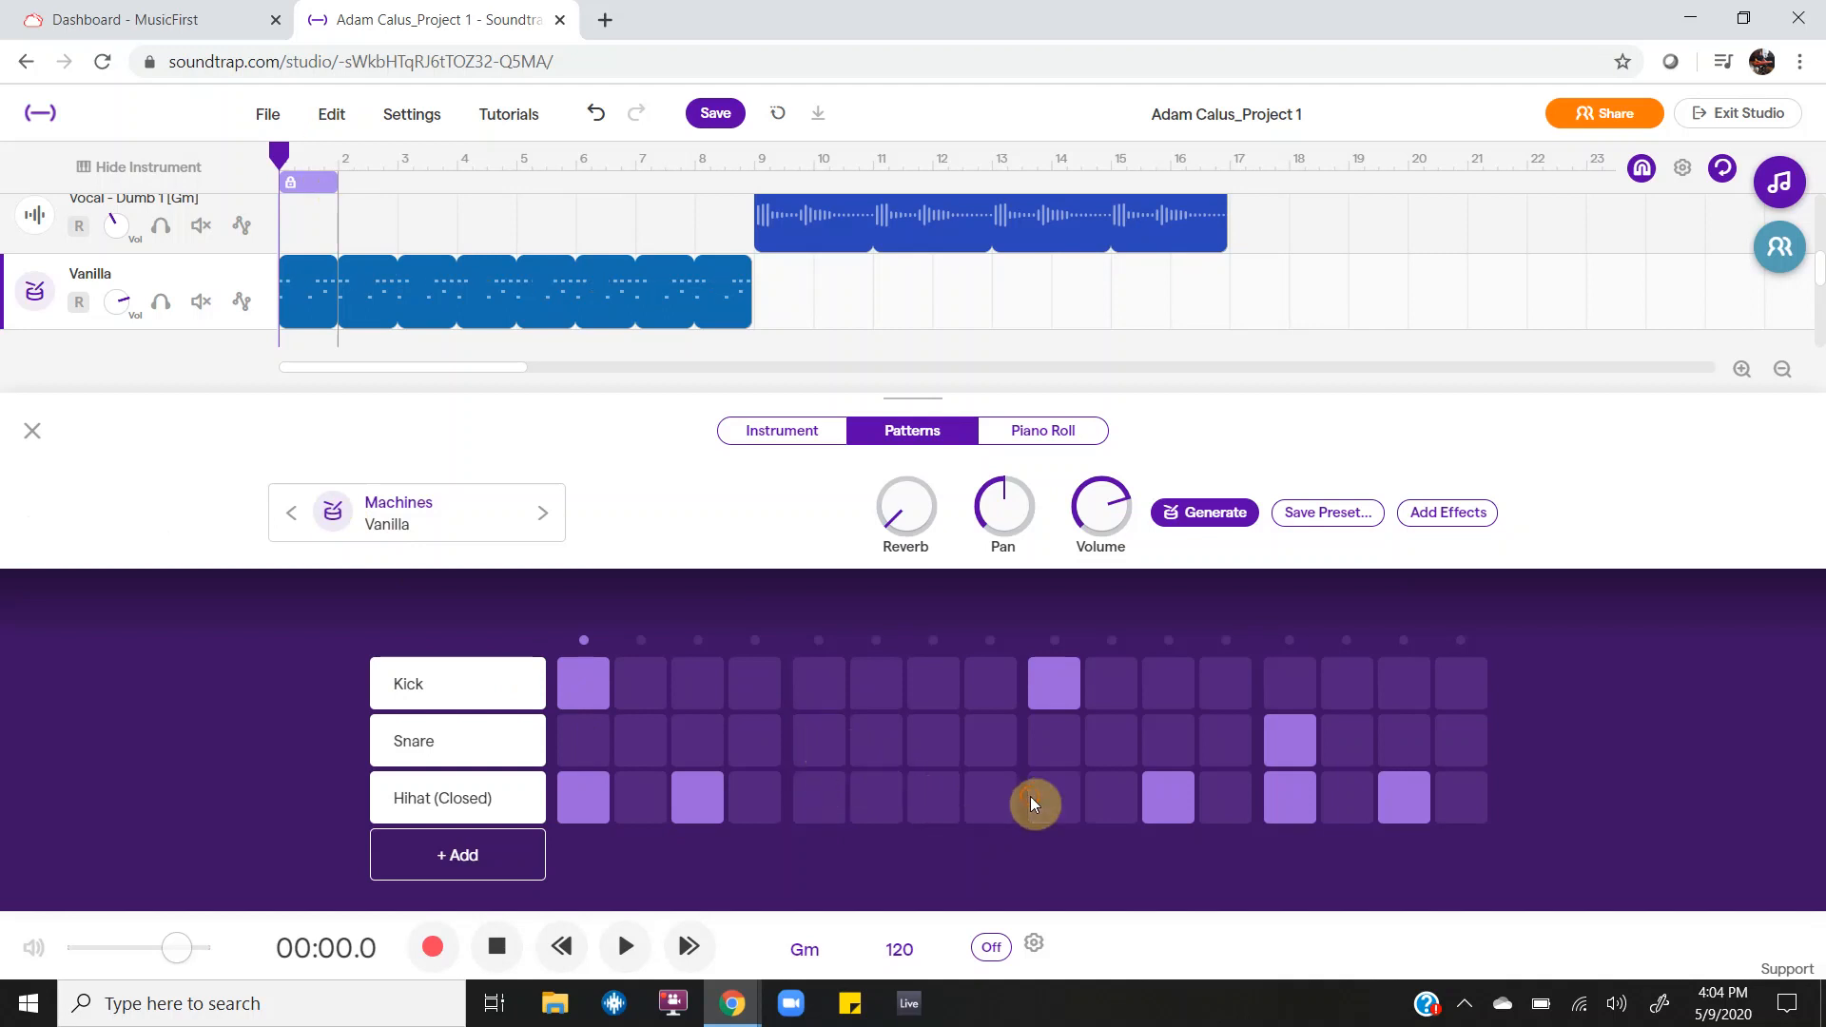
left_click(1056, 722)
left_click(1063, 687)
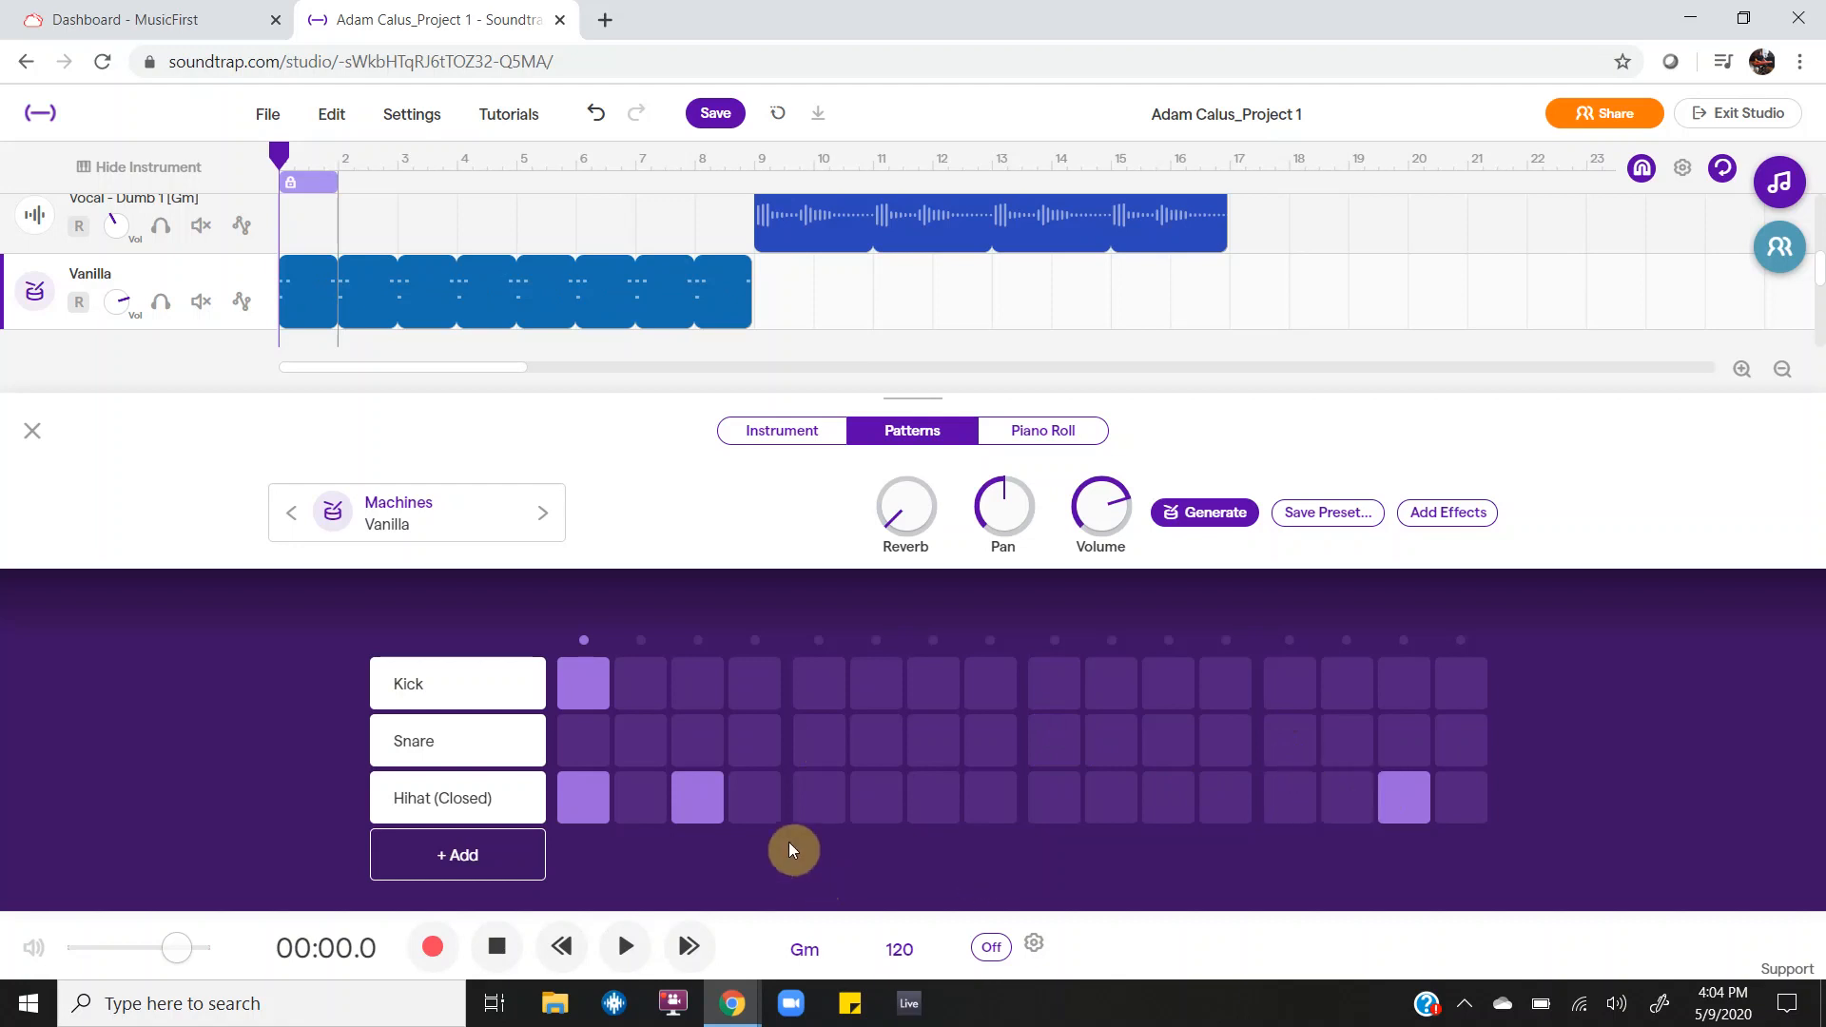
left_click(830, 810)
left_click(953, 802)
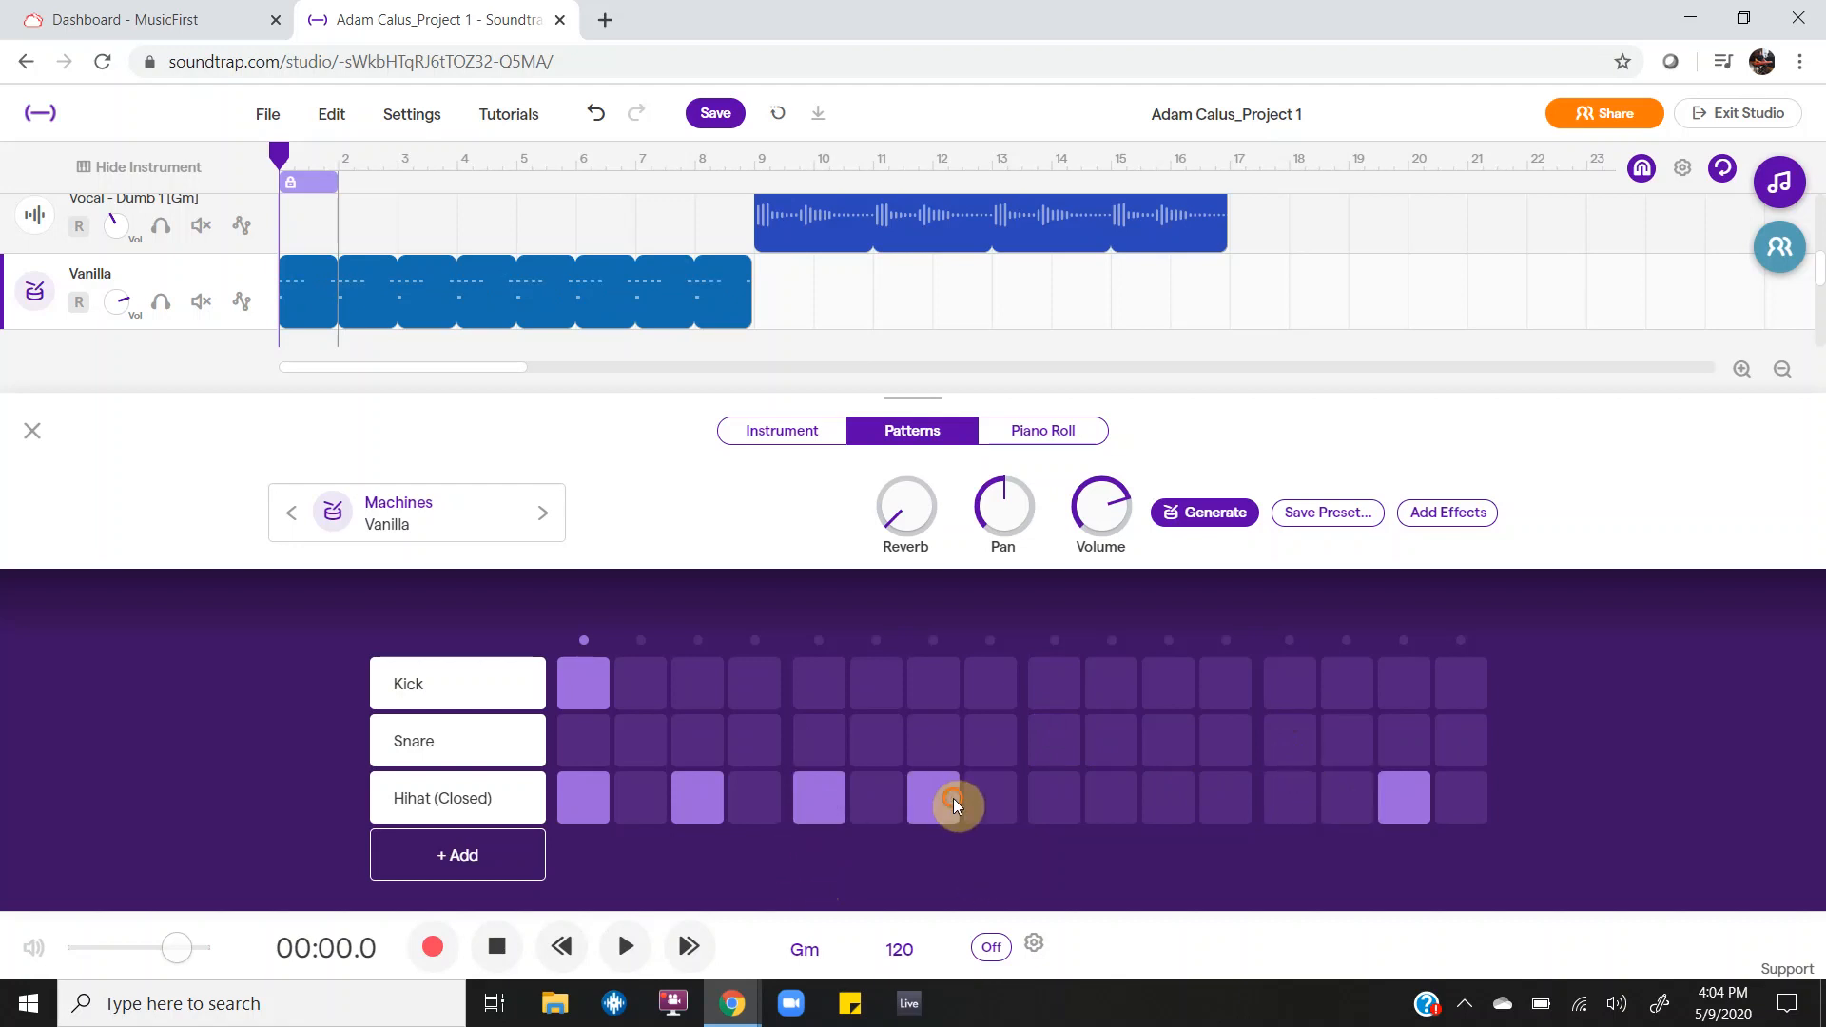
left_click(1051, 809)
left_click(1173, 804)
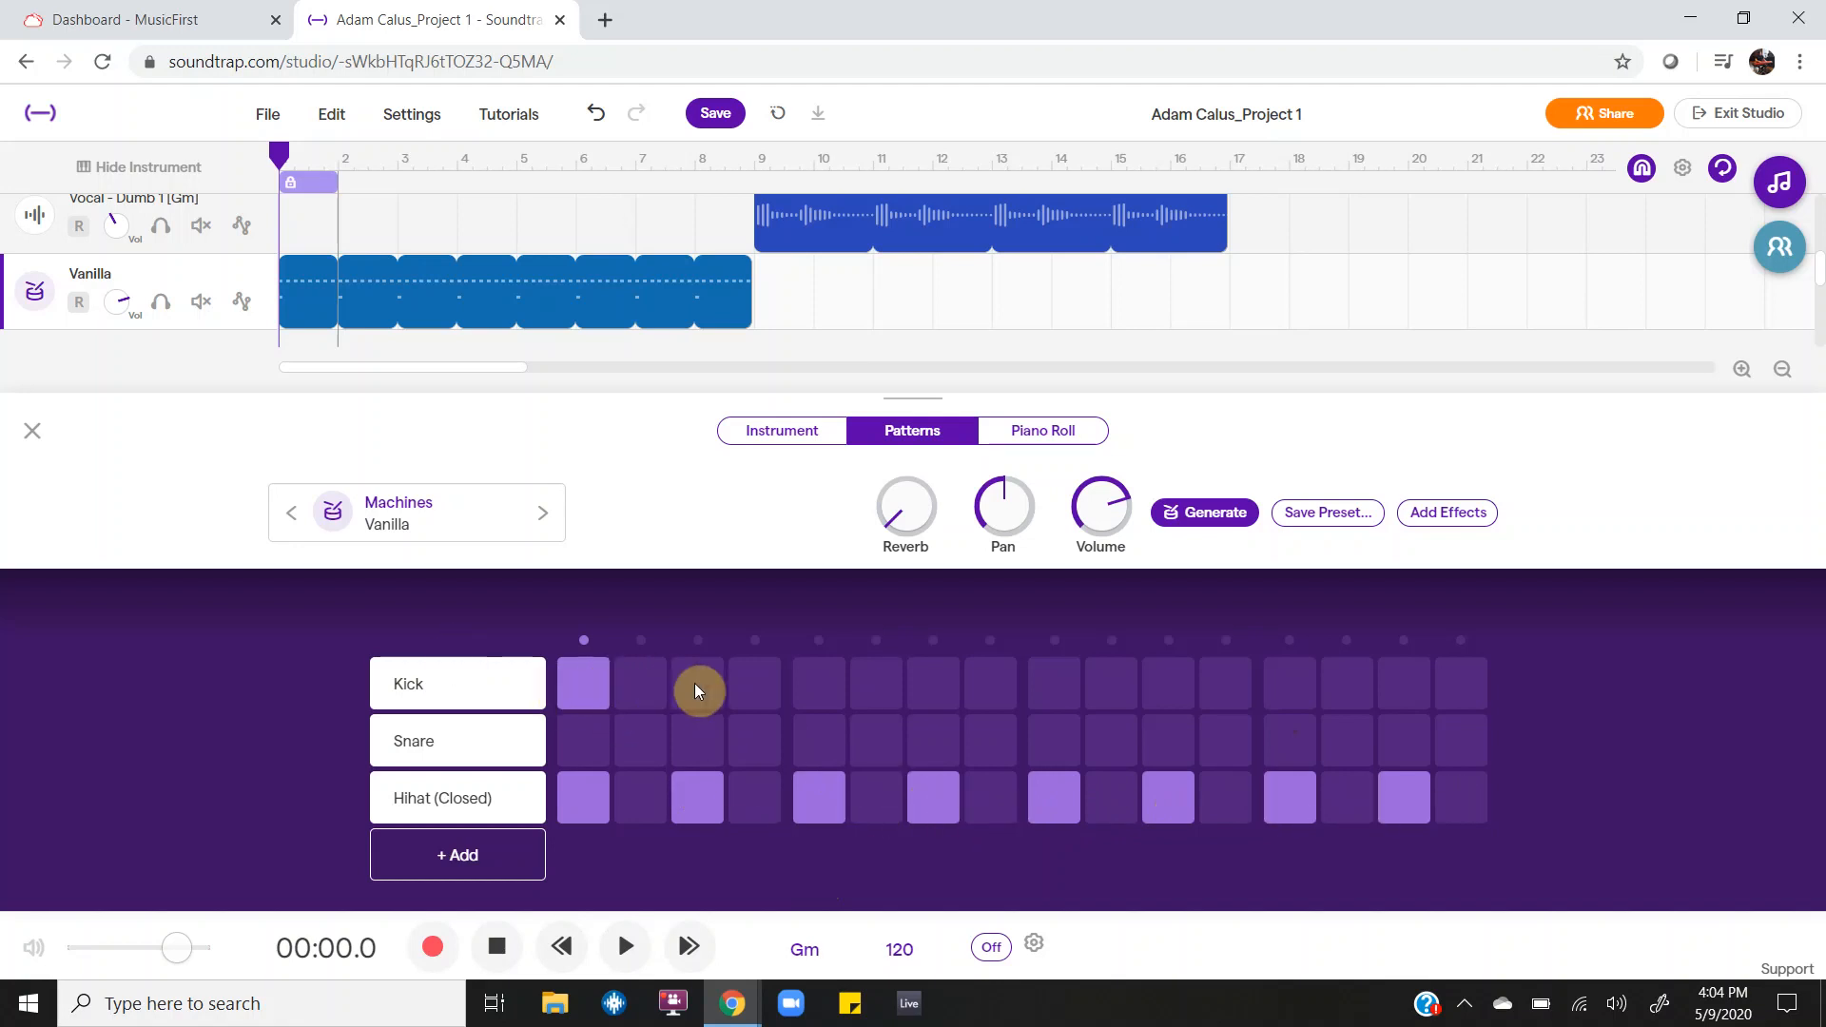
left_click(1057, 745)
Step: Preview the reworked beat, close the pattern editor, and play the arrangement from the start of the song
left_click(516, 951)
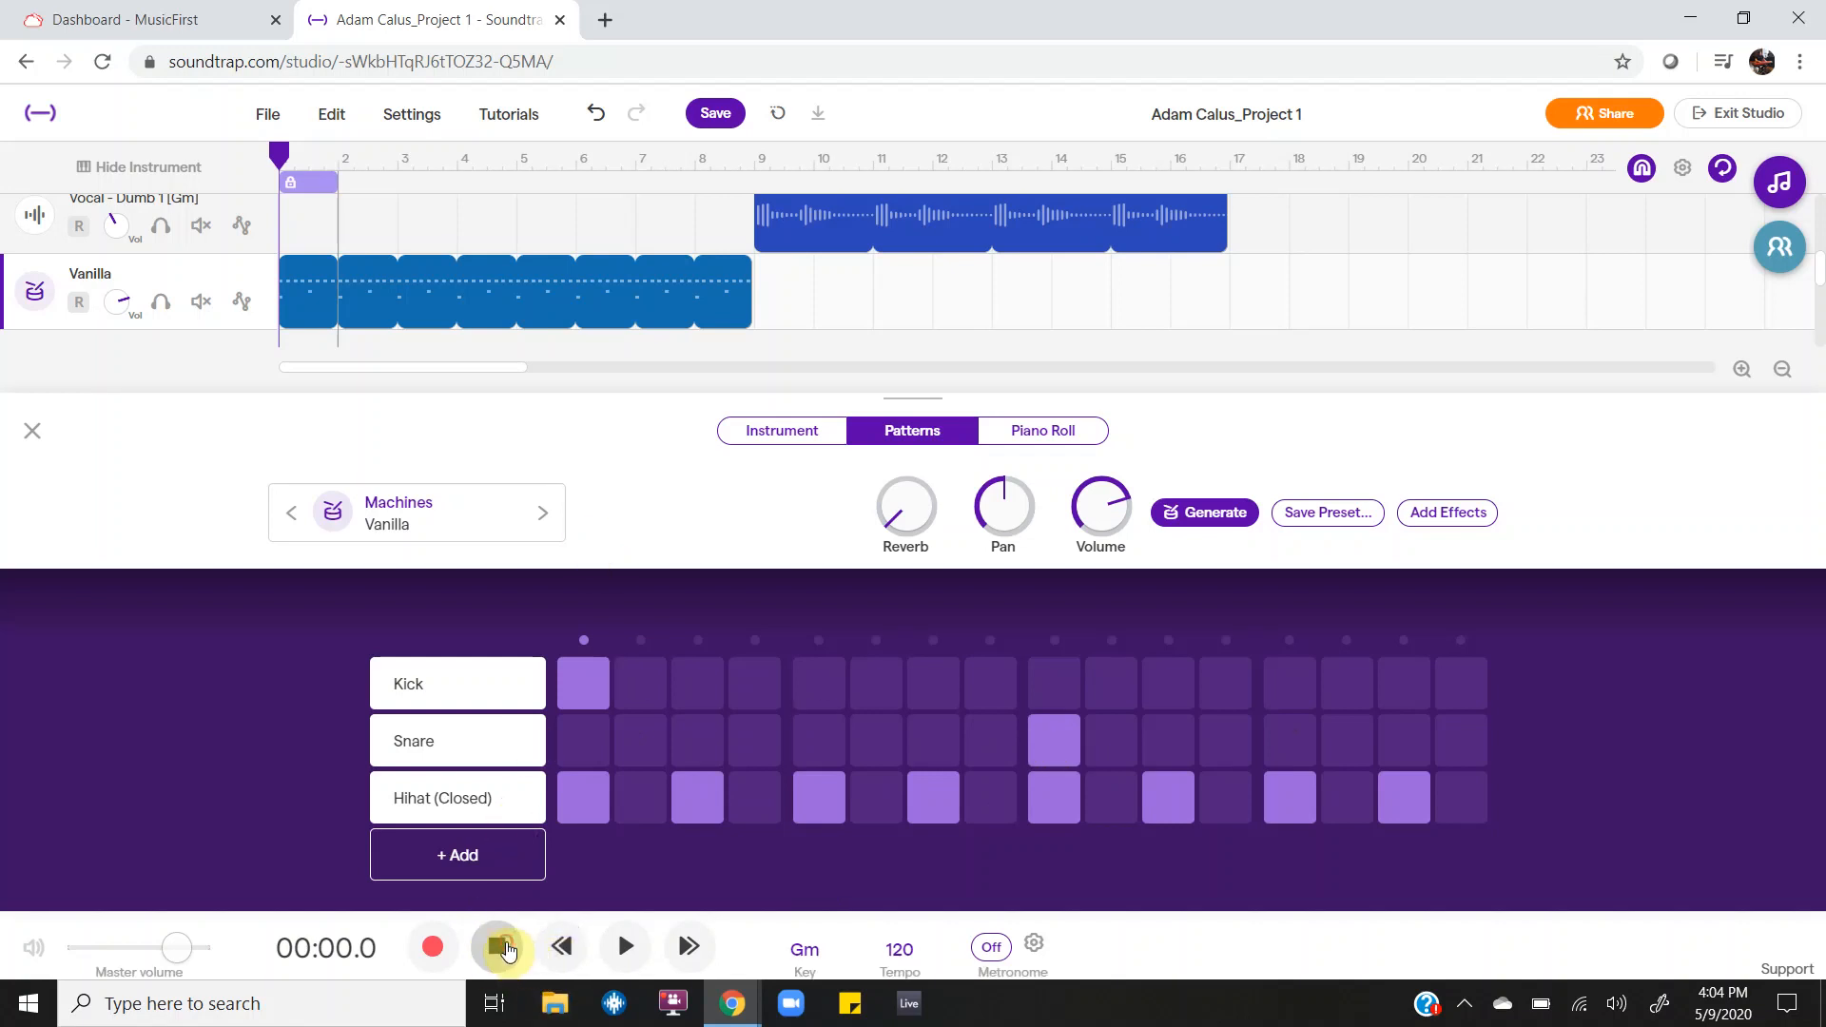
key("space")
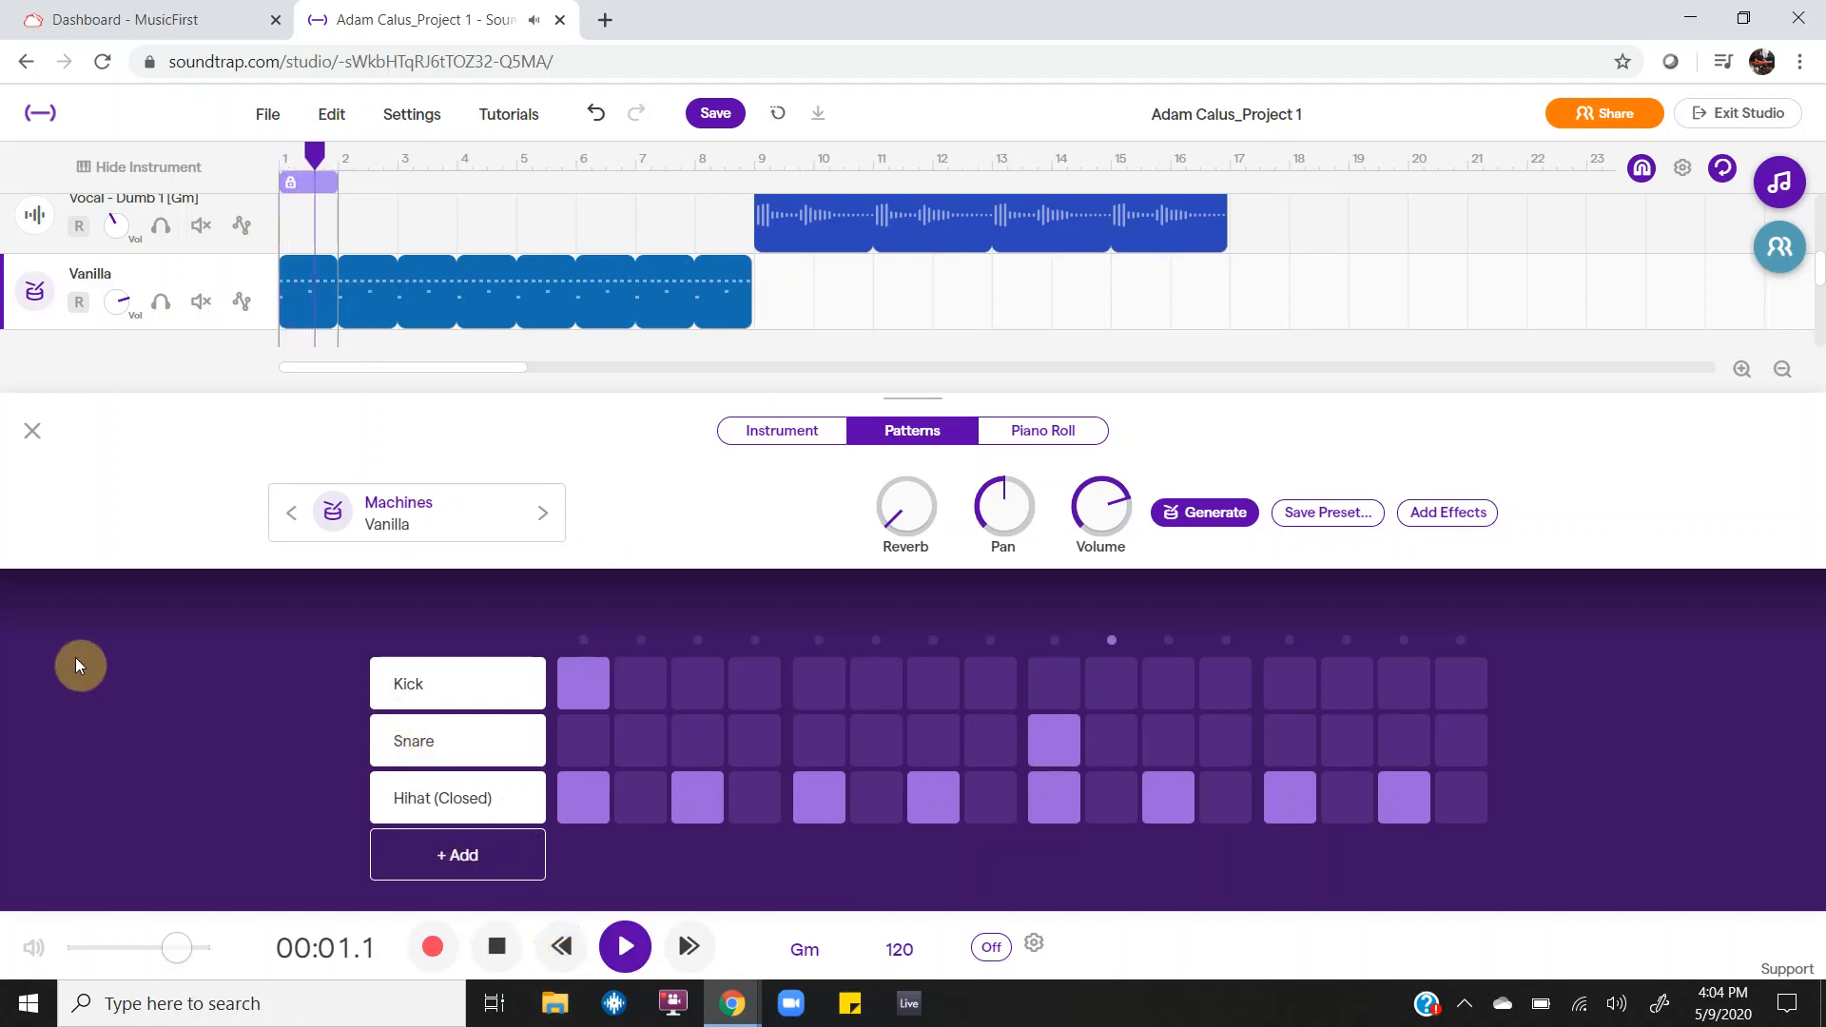
left_click(32, 432)
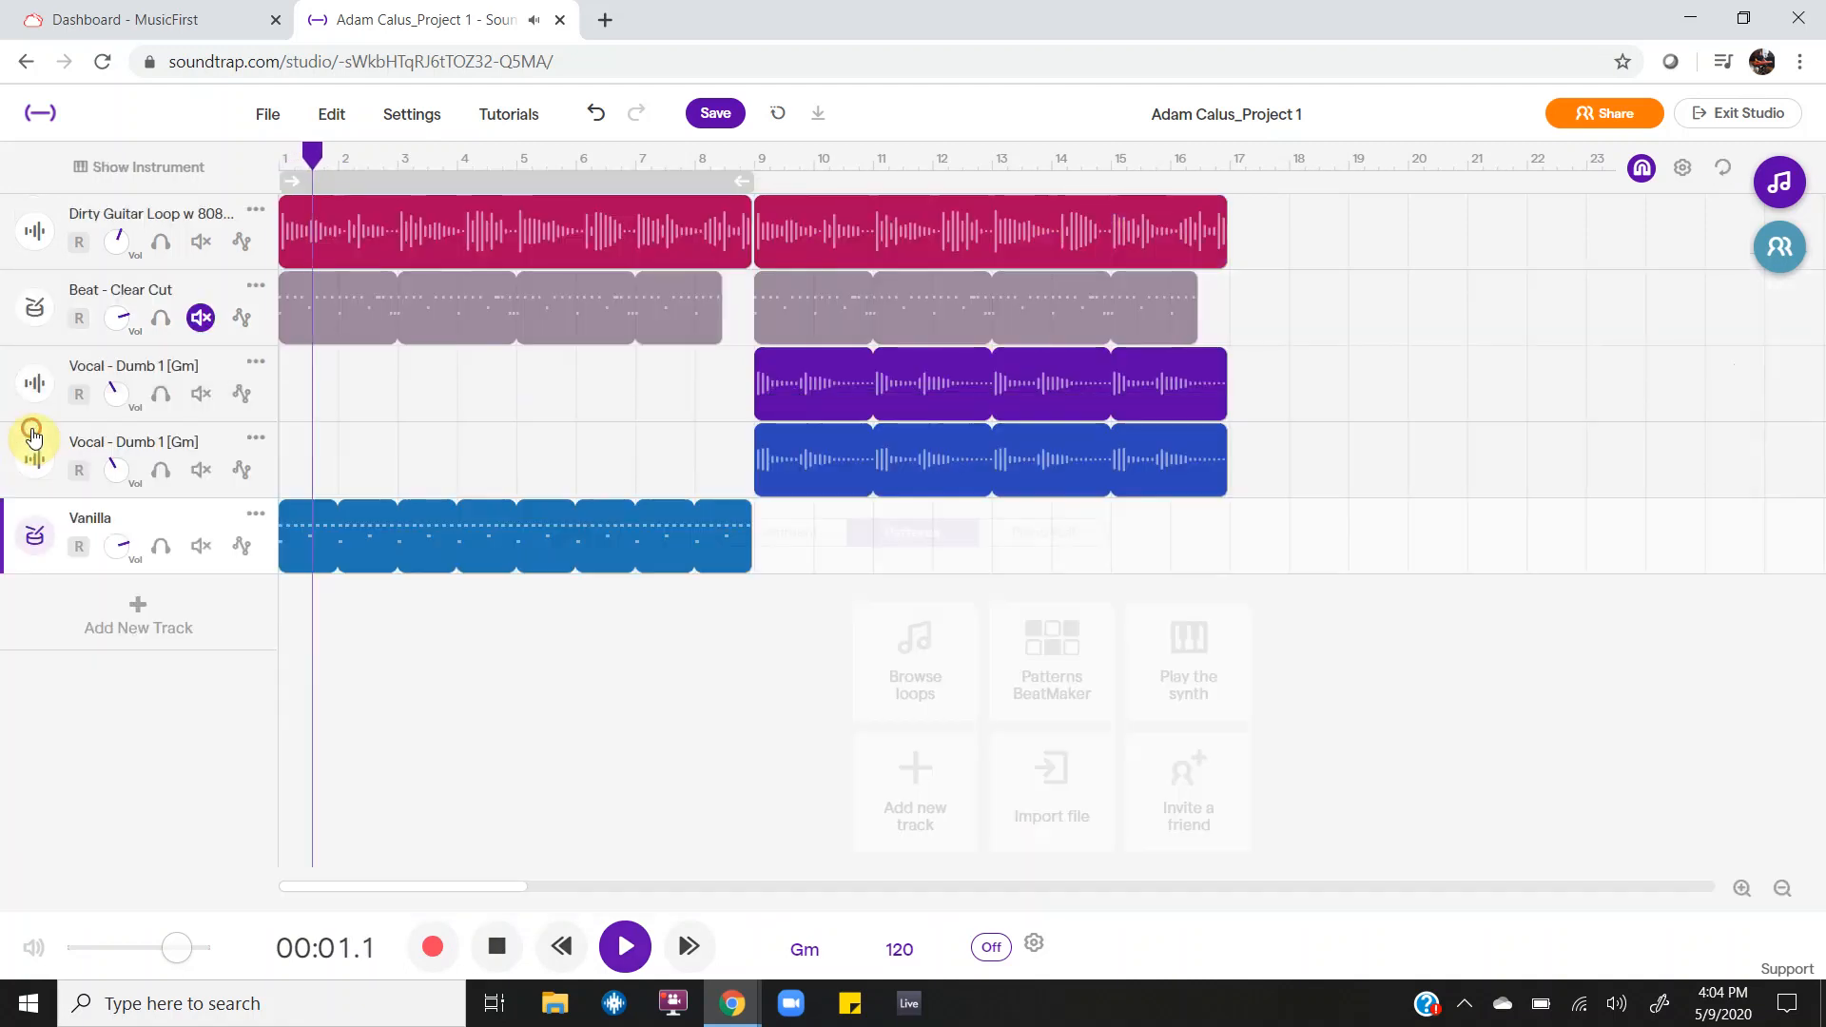
key("space")
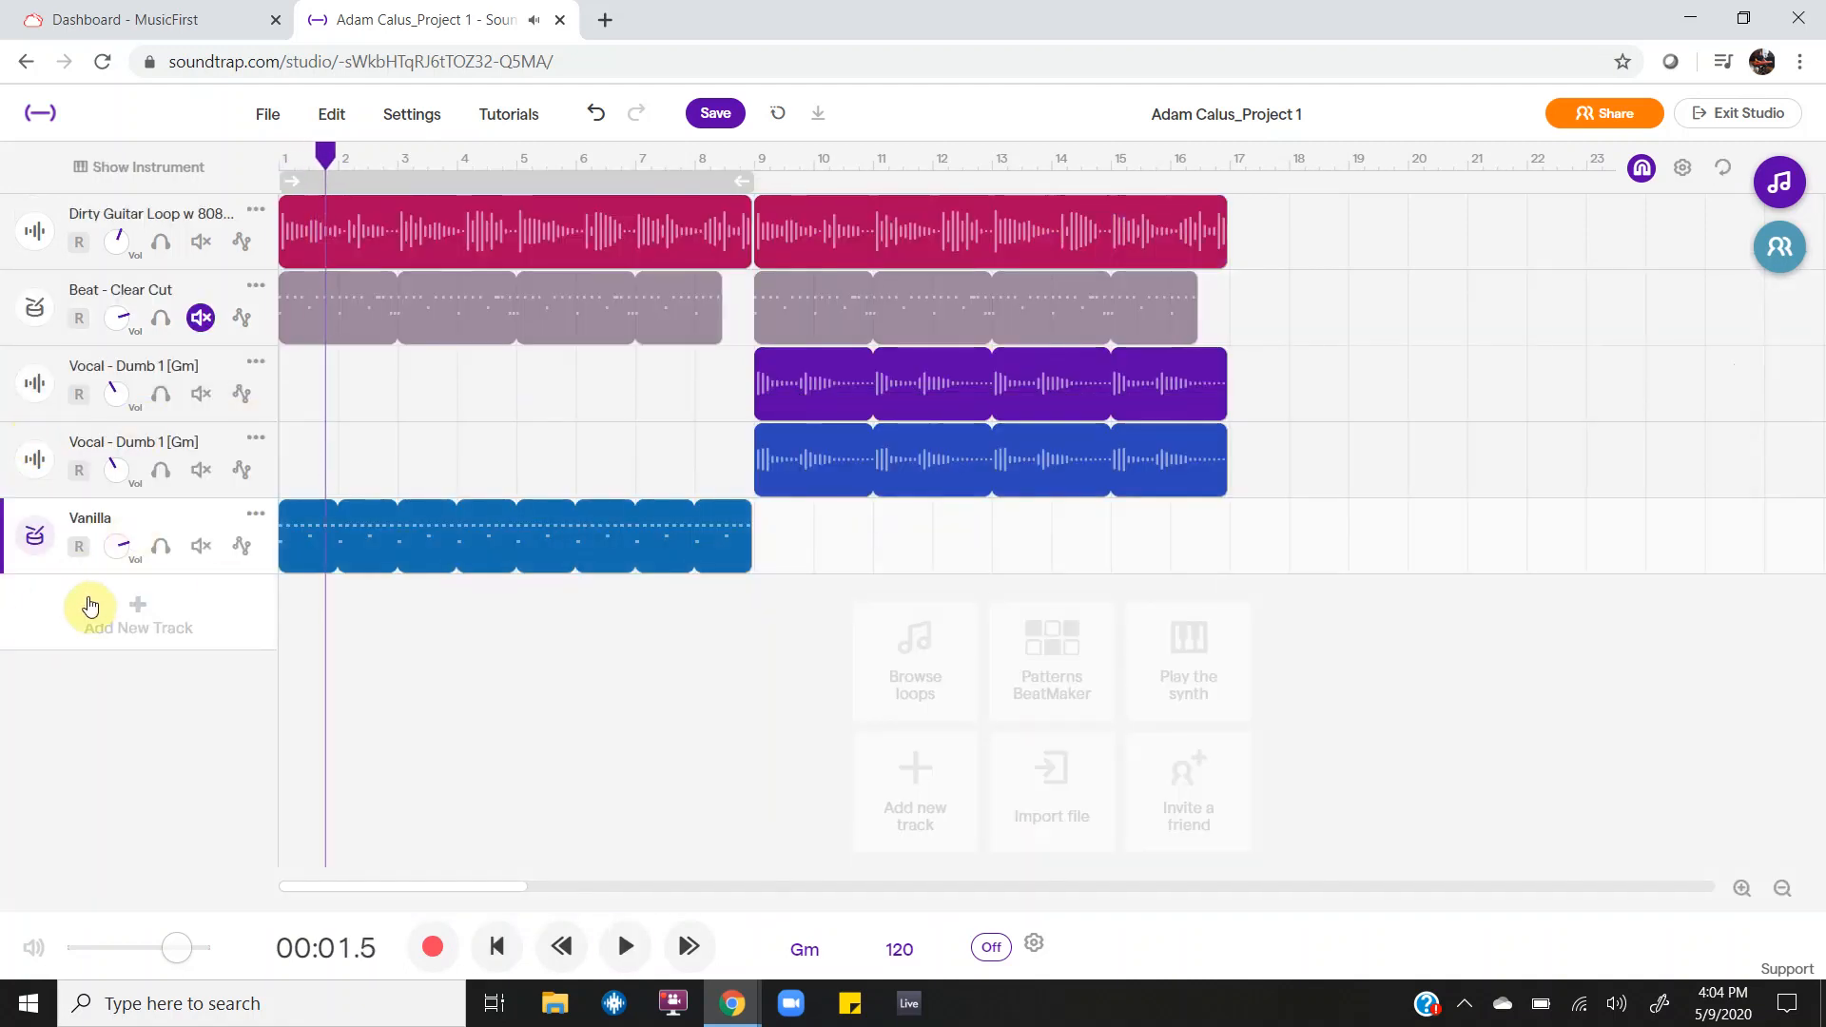
left_click(495, 946)
key("space")
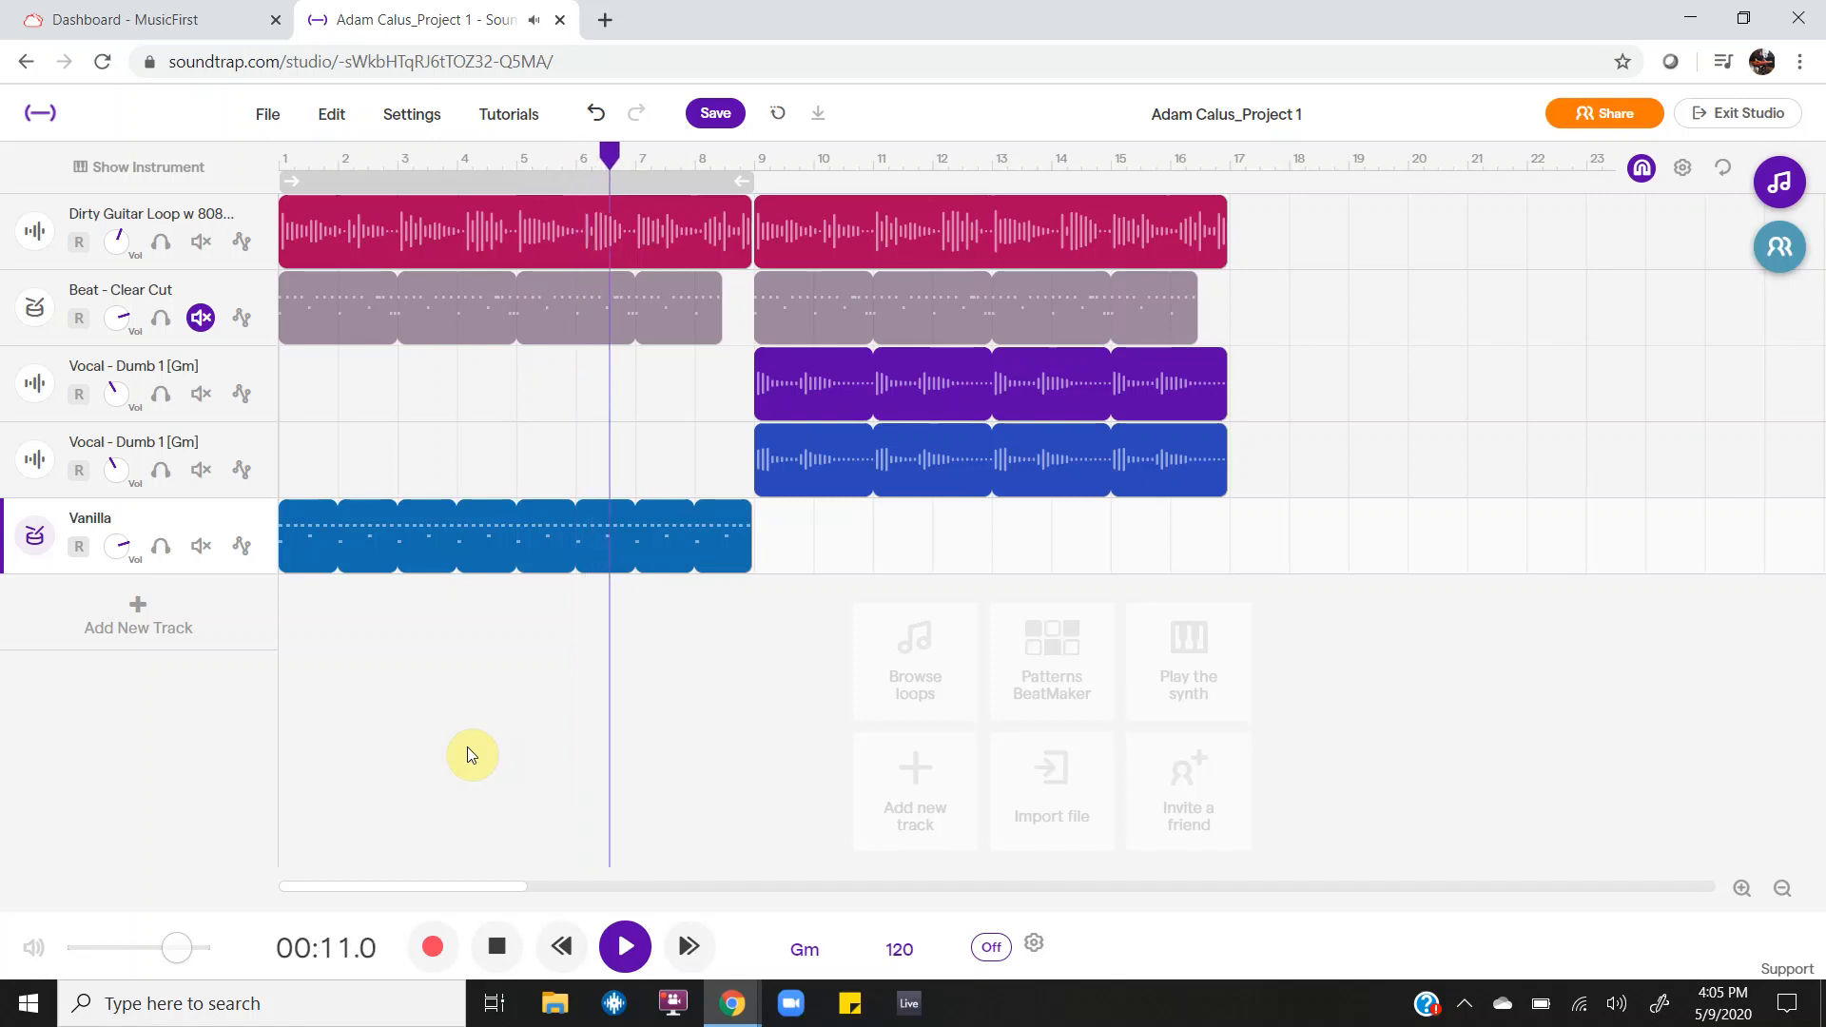
key("space")
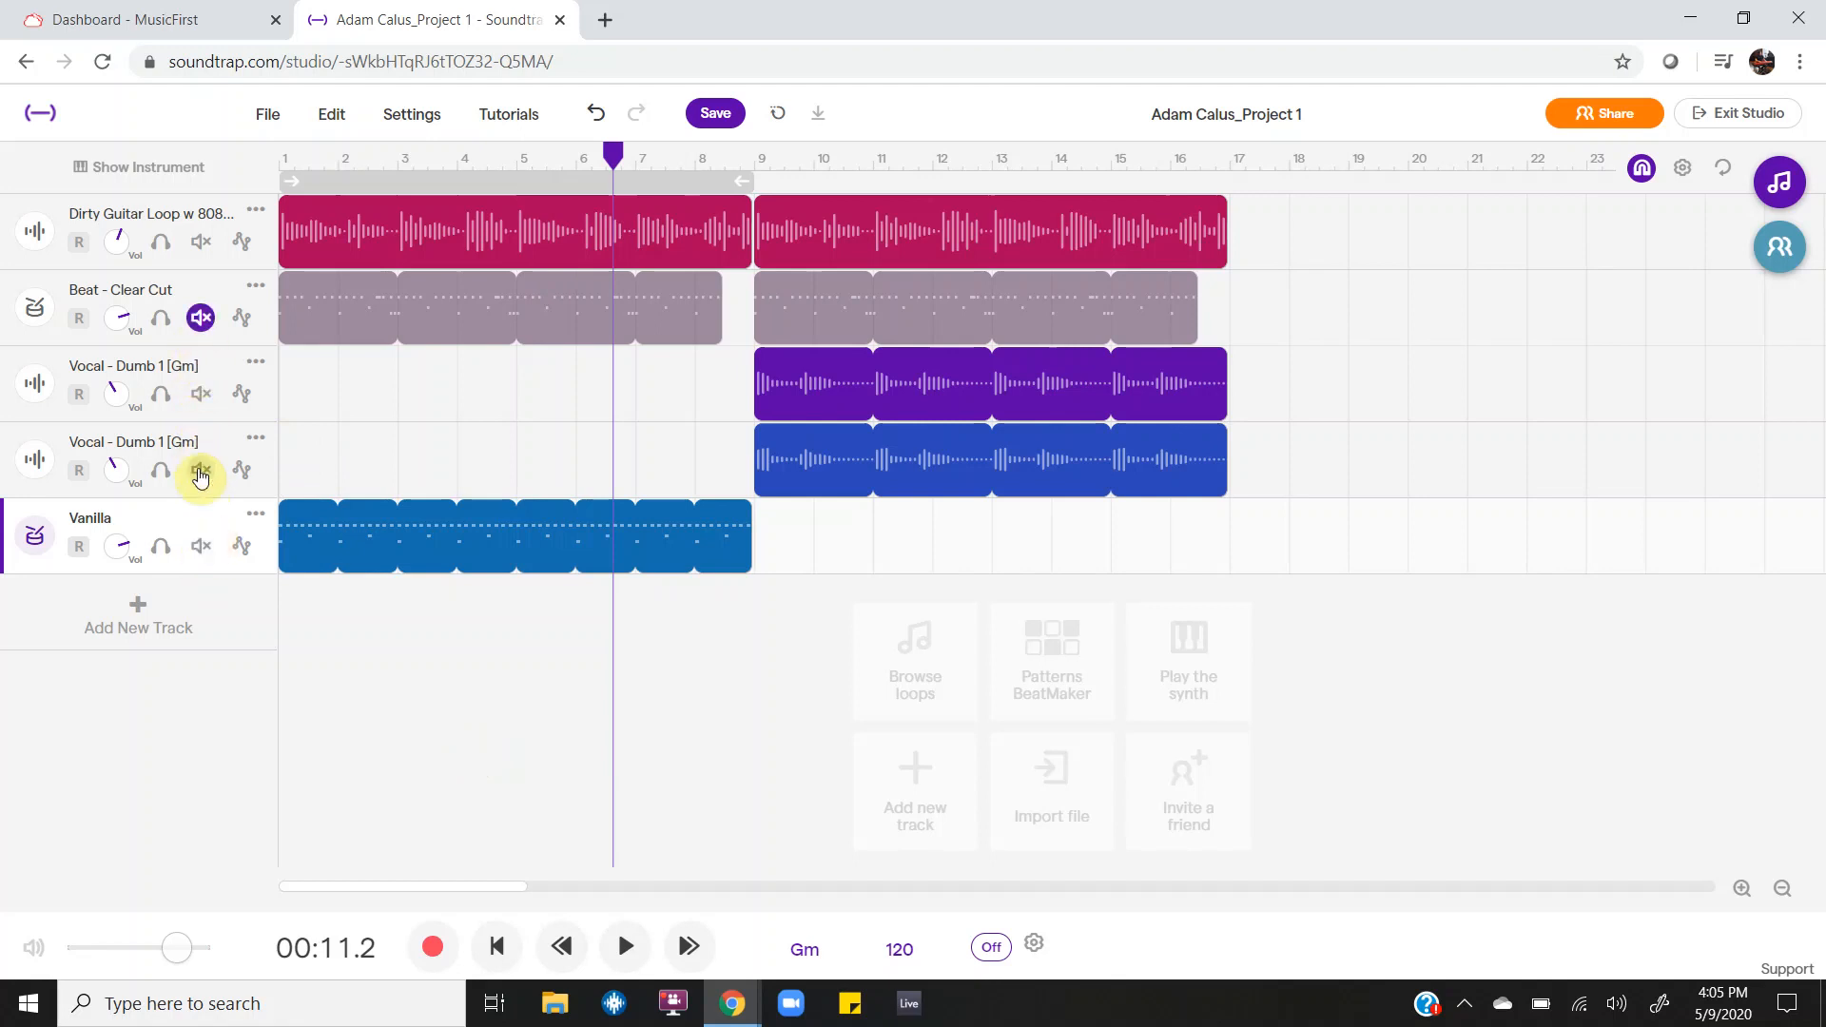
Step: Audition the Beat - Clear Cut track from the start with Vanilla muted, and restore both tracks' previous mute states
left_click(201, 545)
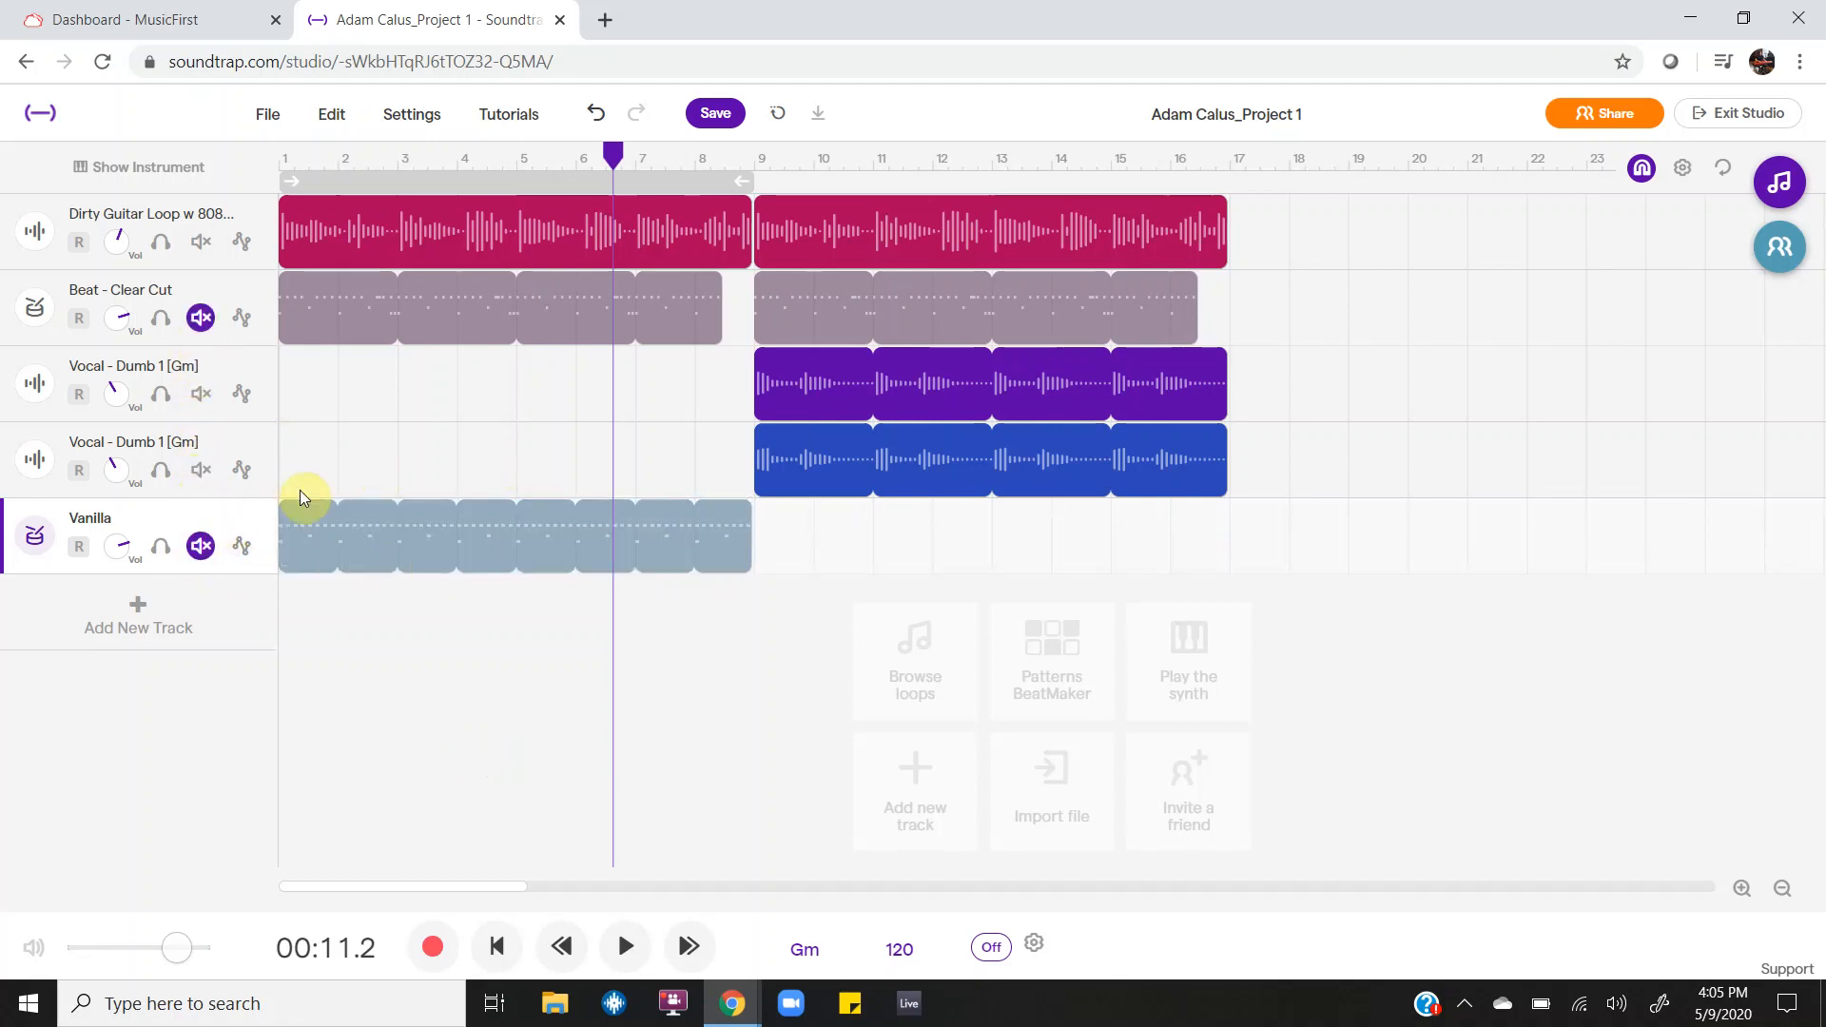
left_click(201, 317)
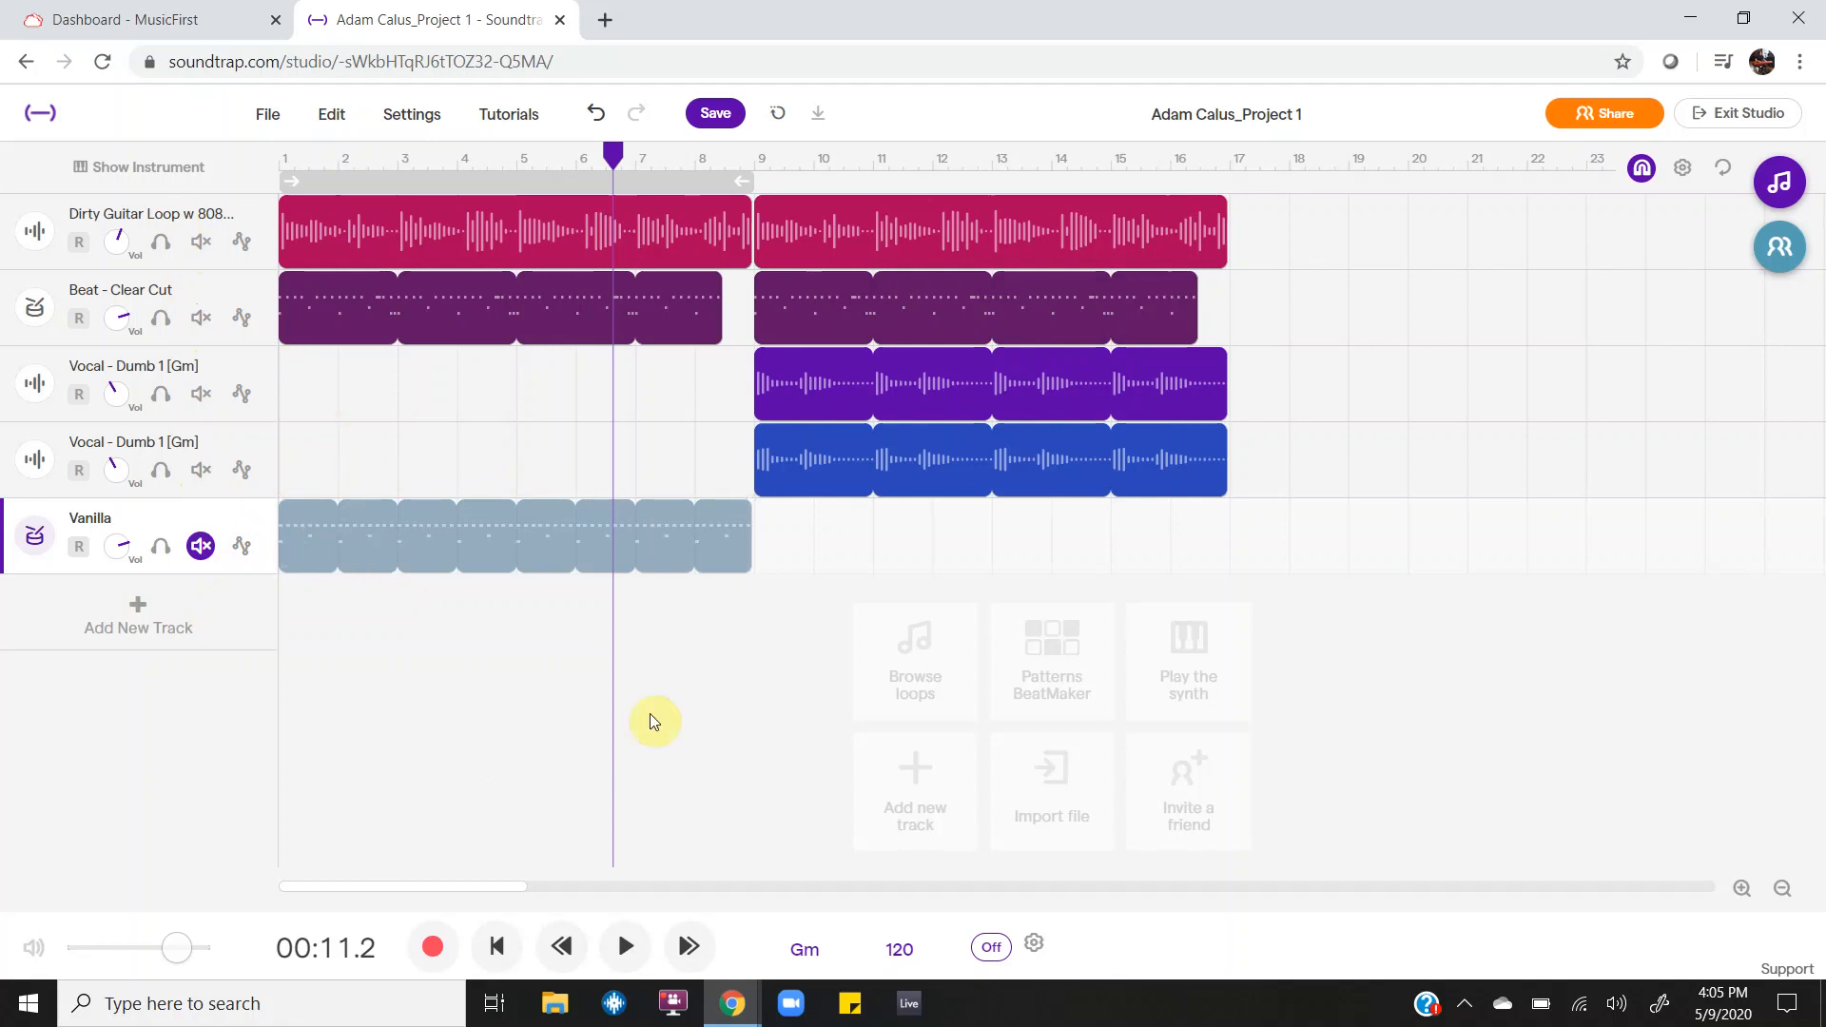
left_click(495, 946)
key("space")
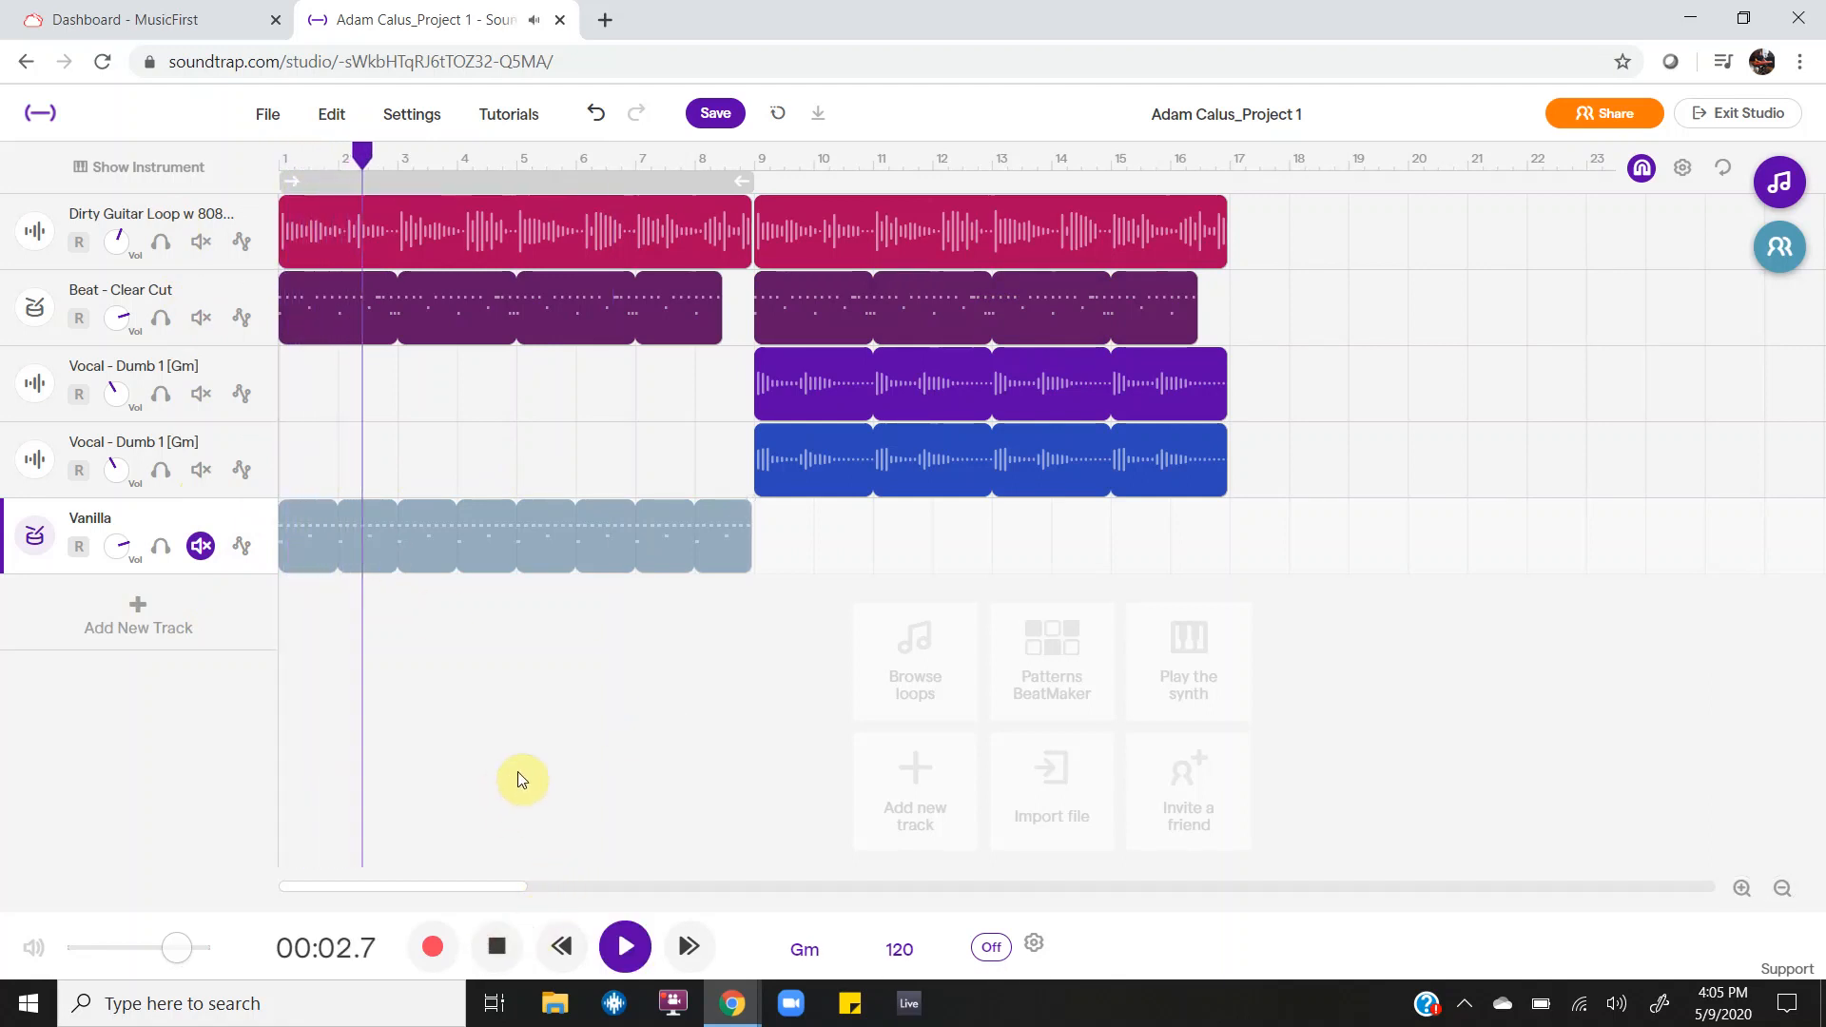
key("space")
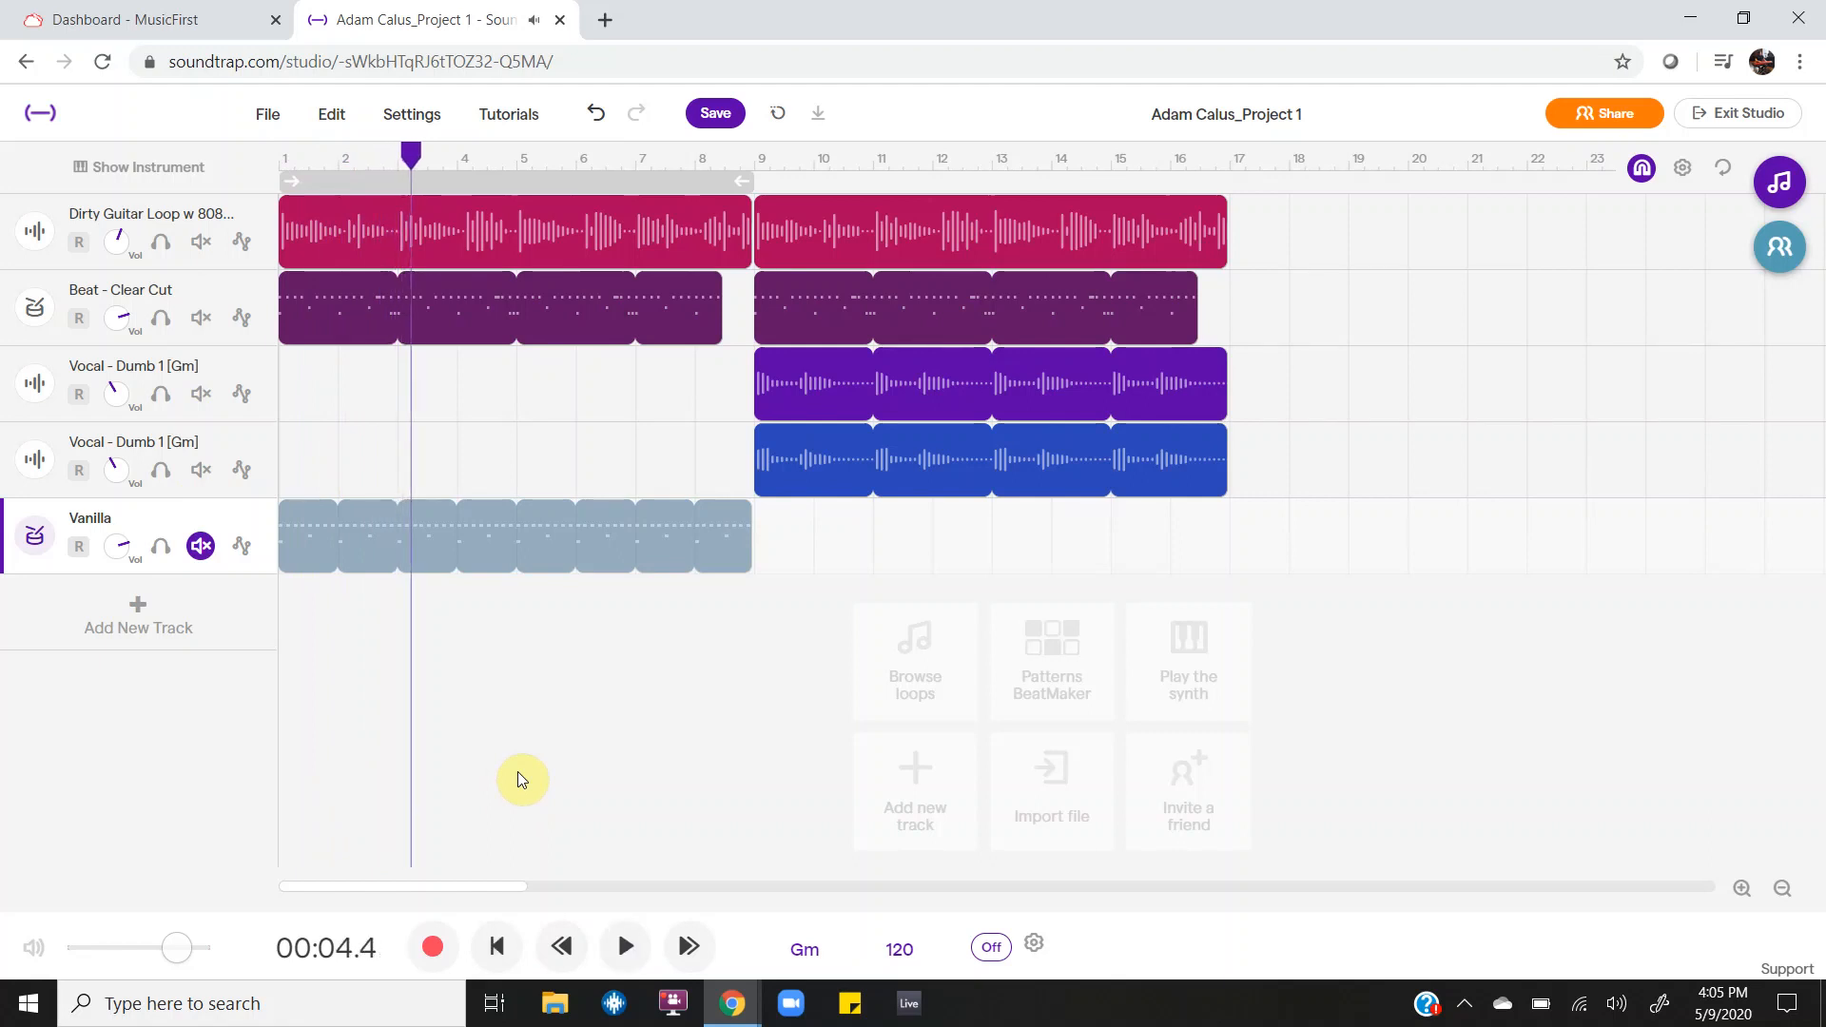
left_click(200, 317)
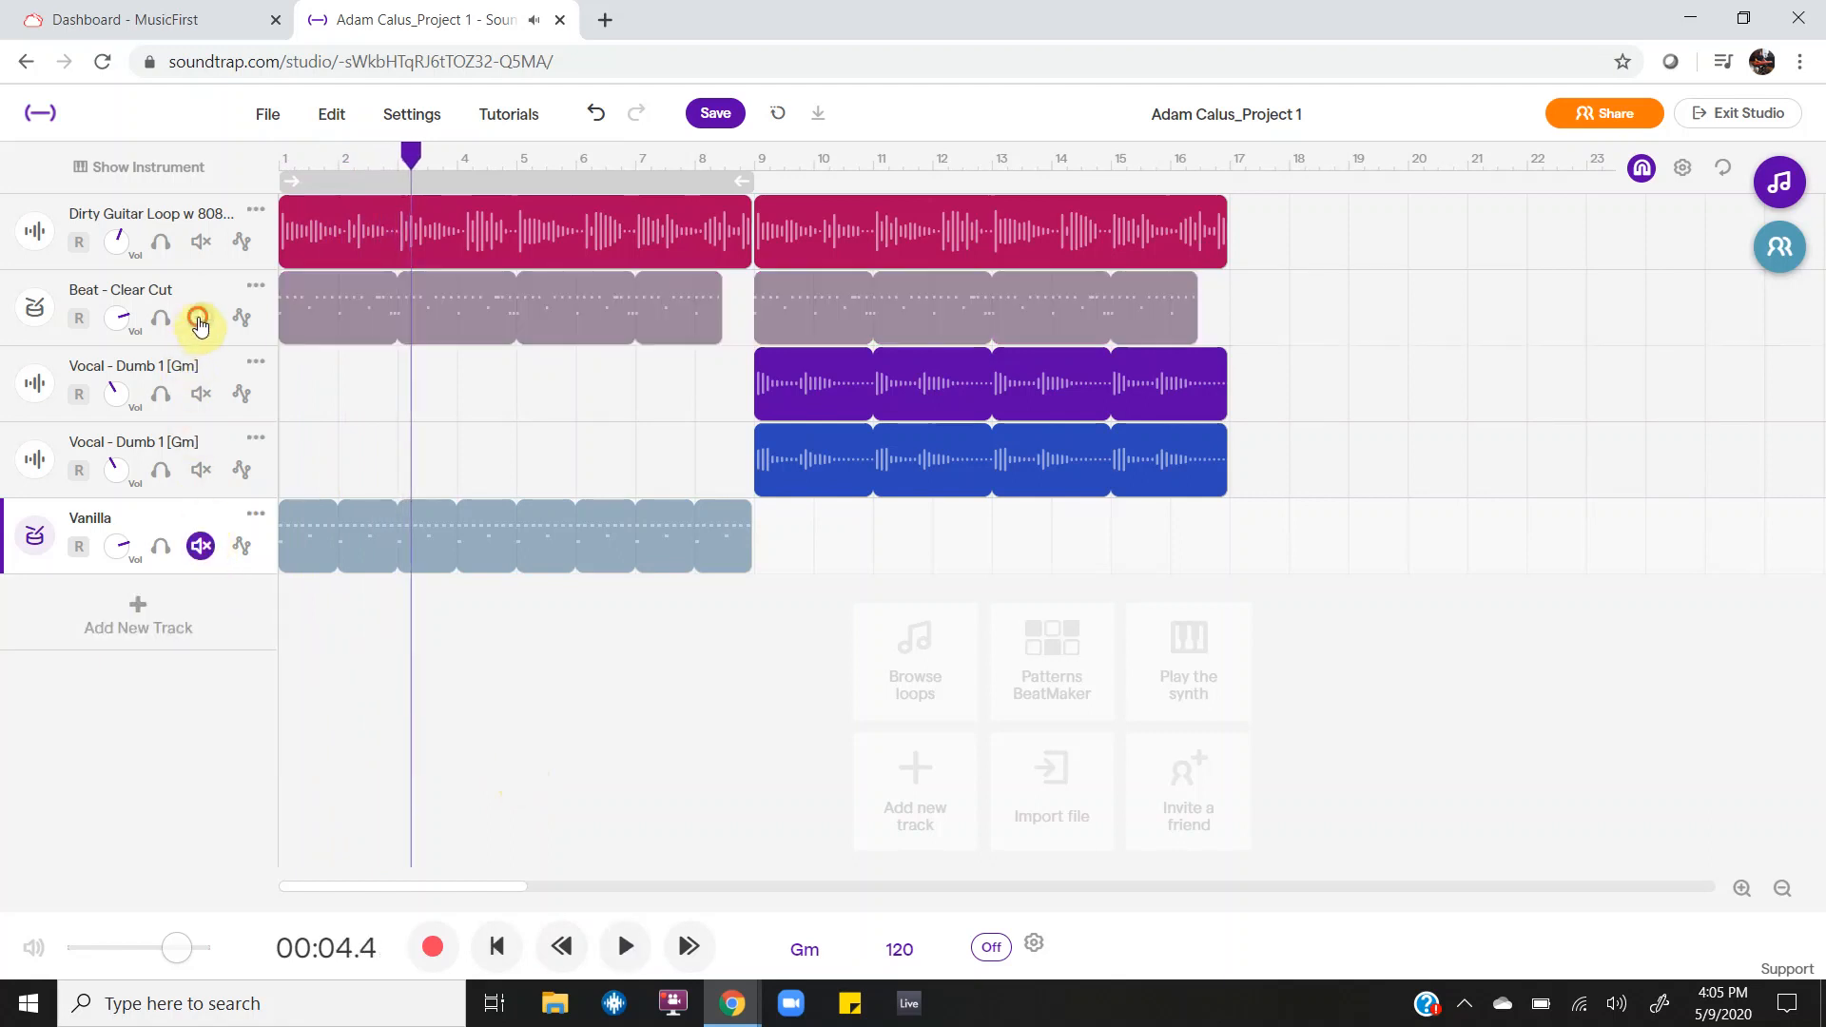
left_click(196, 553)
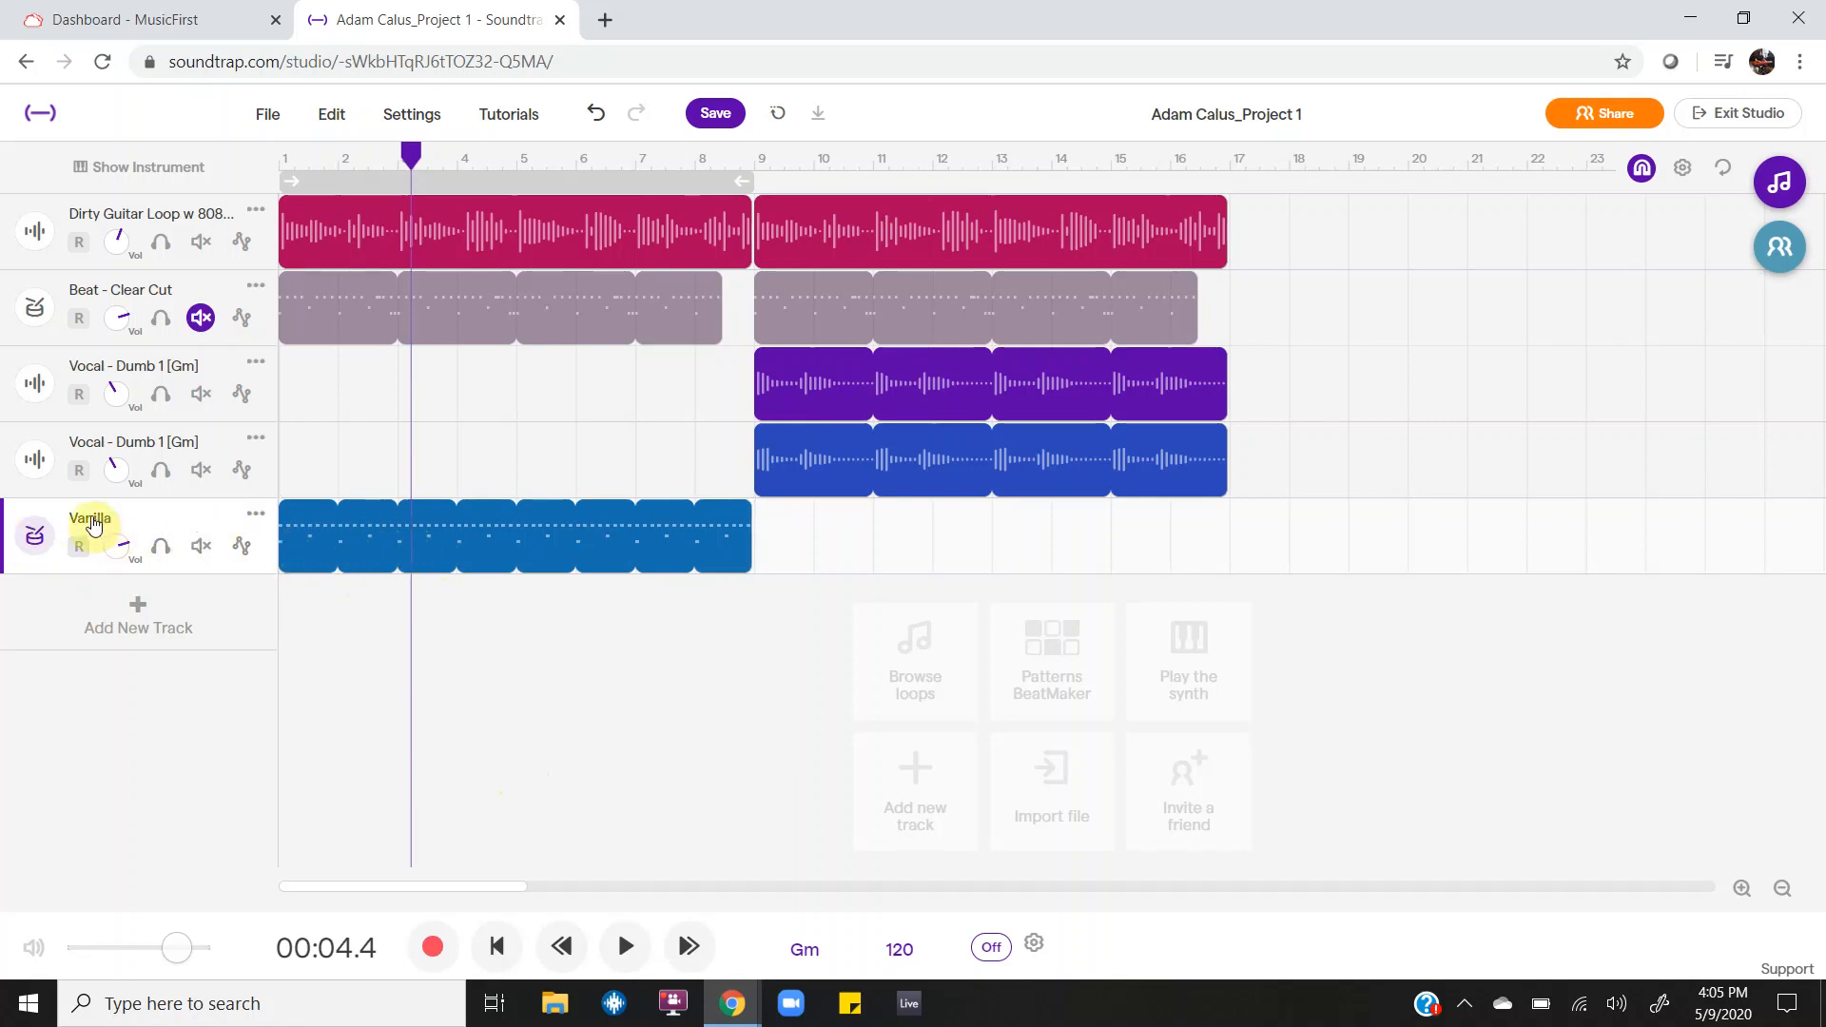
Step: Open the Vanilla drum region's pattern, audition other drum machine presets, and change the instrument to Snappy Electro
double_click(545, 539)
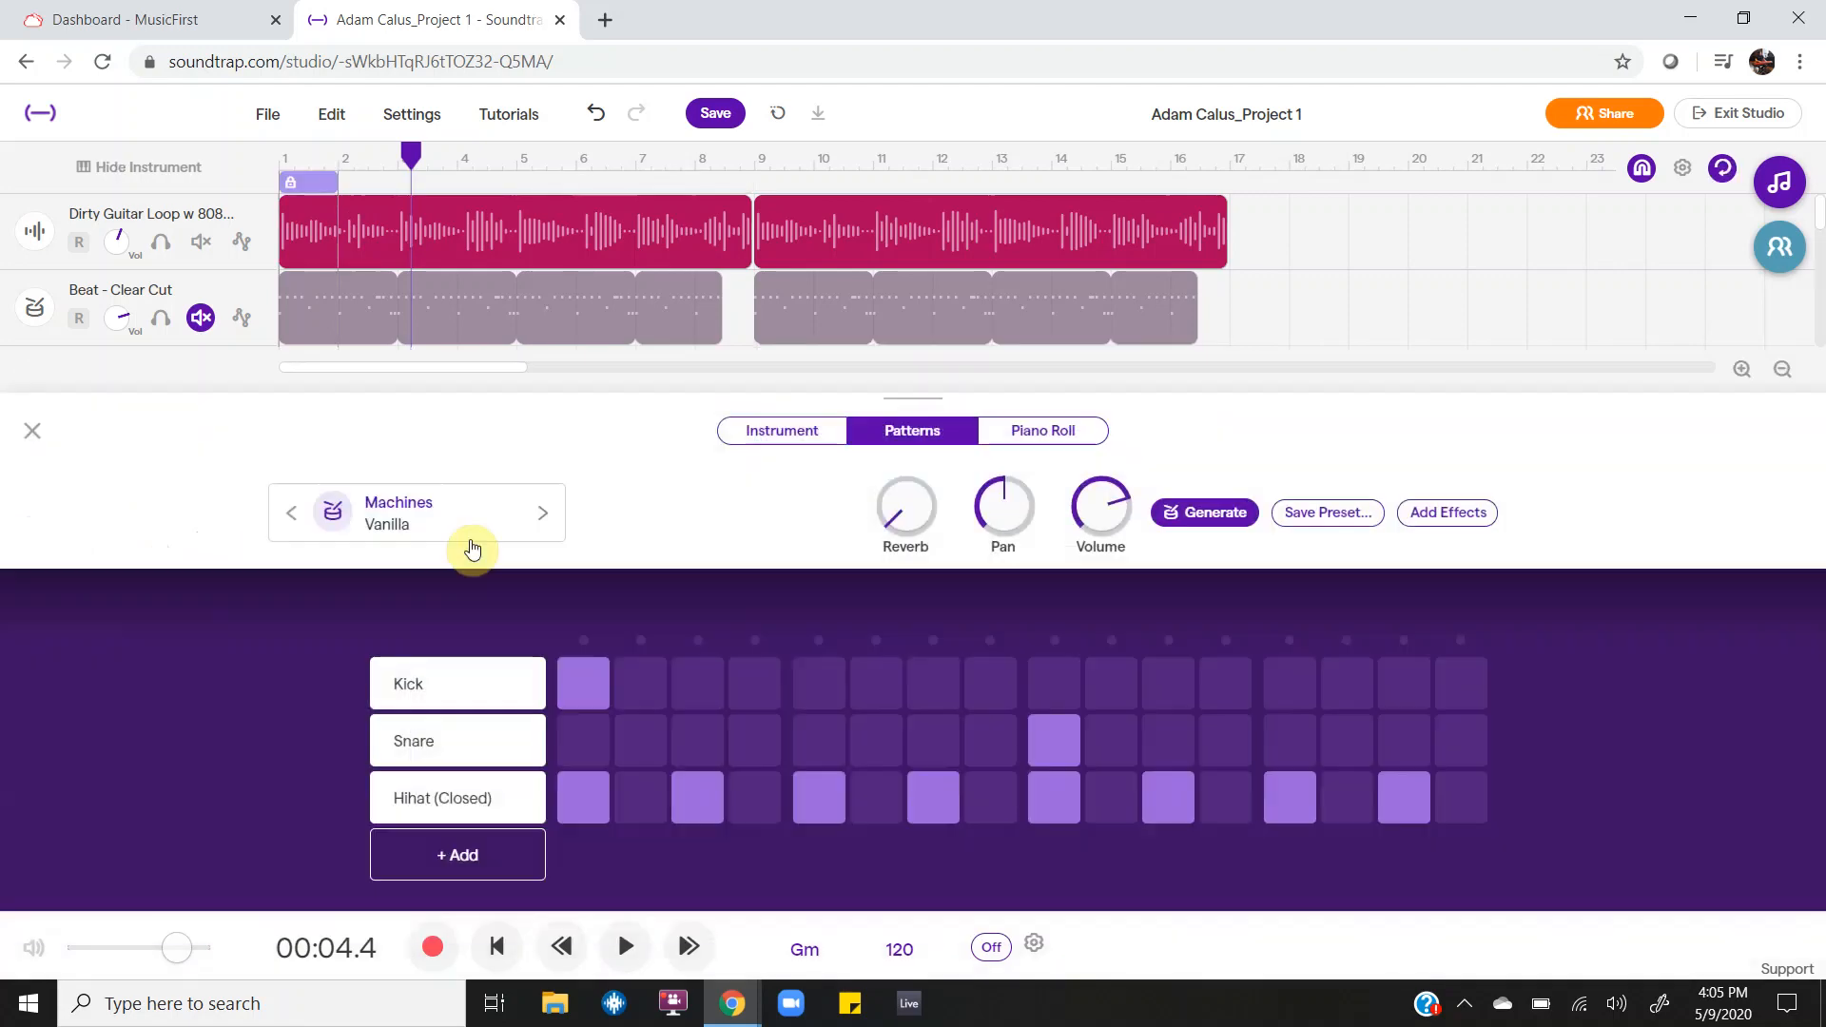
left_click(454, 514)
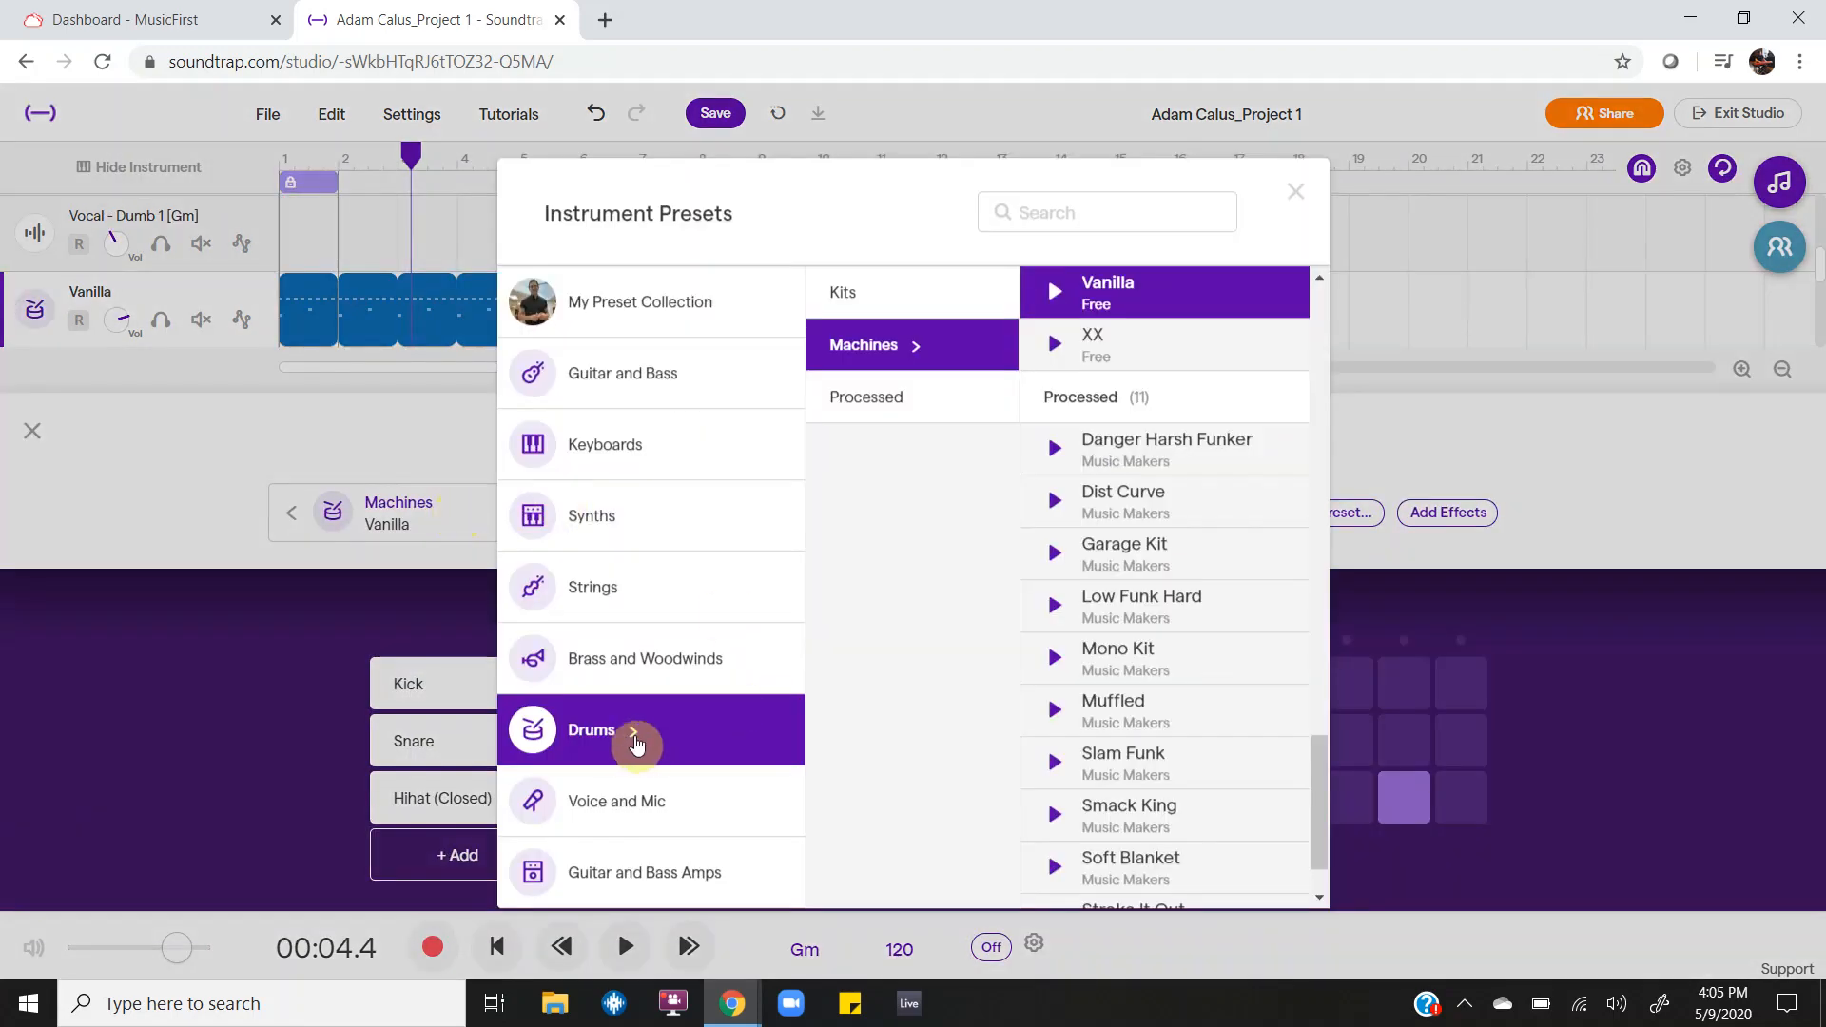
scroll(1114, 411, "up", 2)
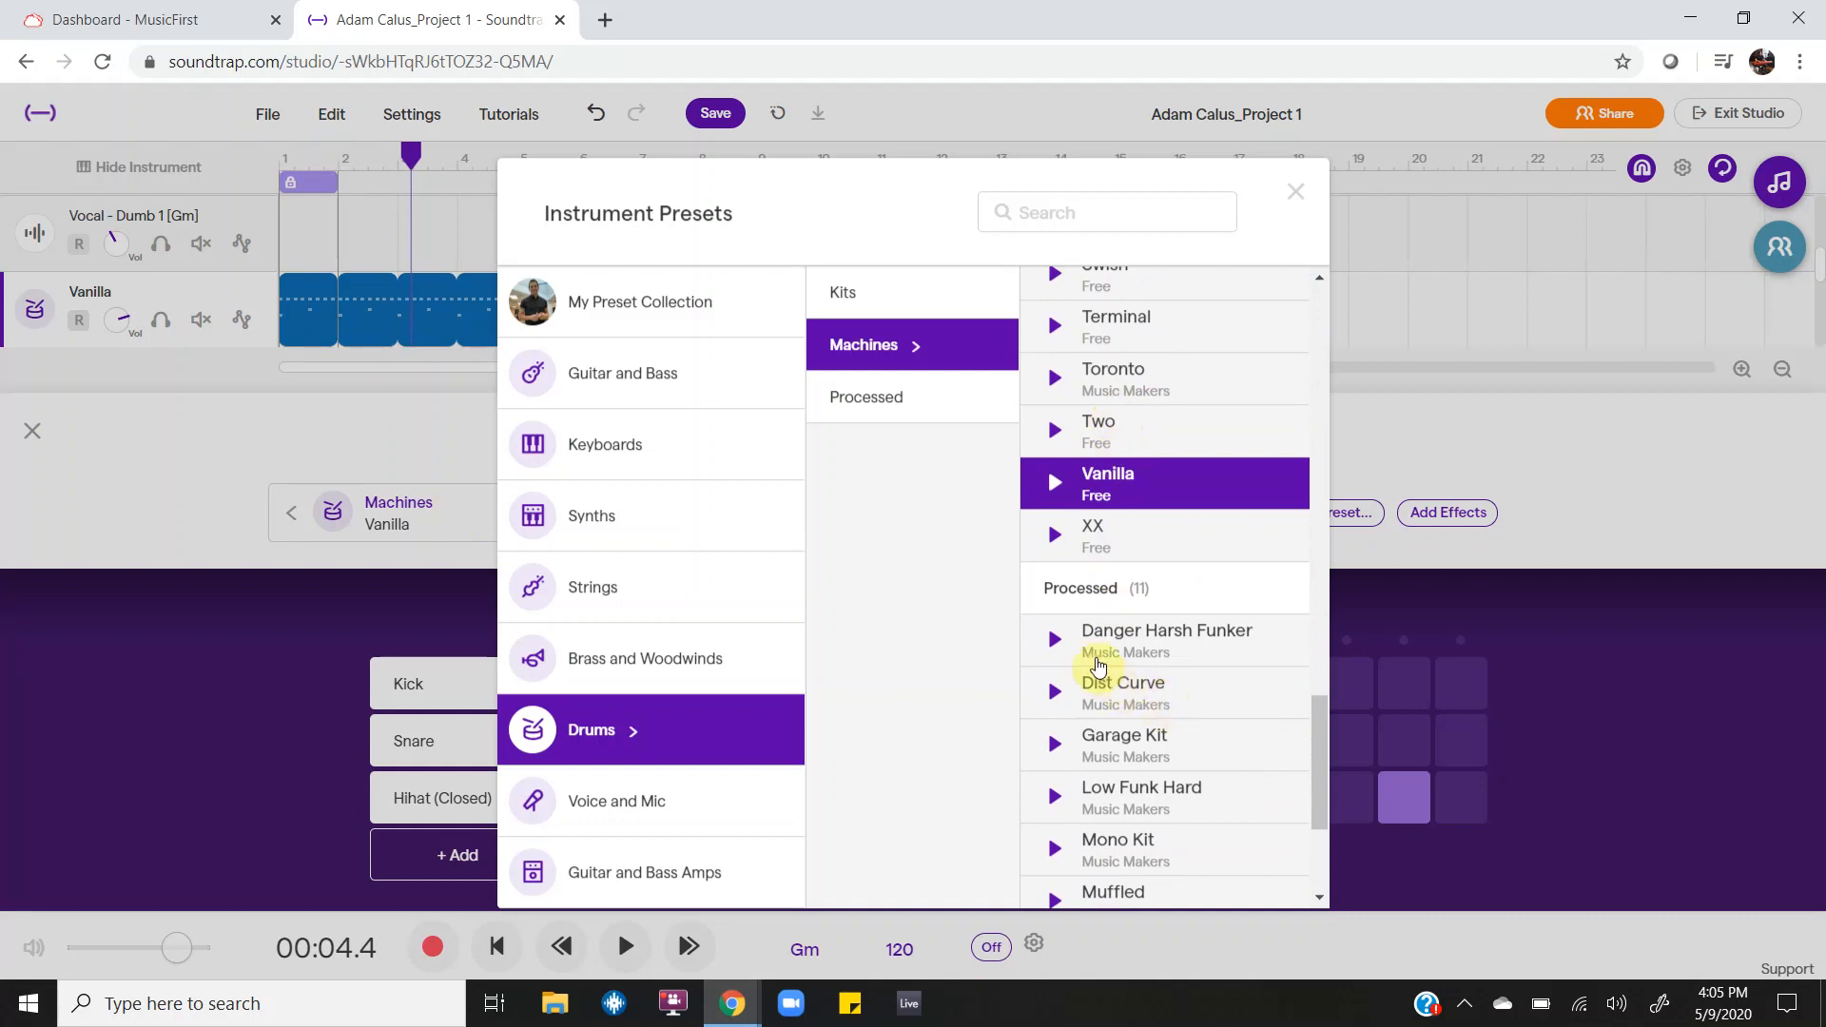
scroll(1099, 666, "up", 2)
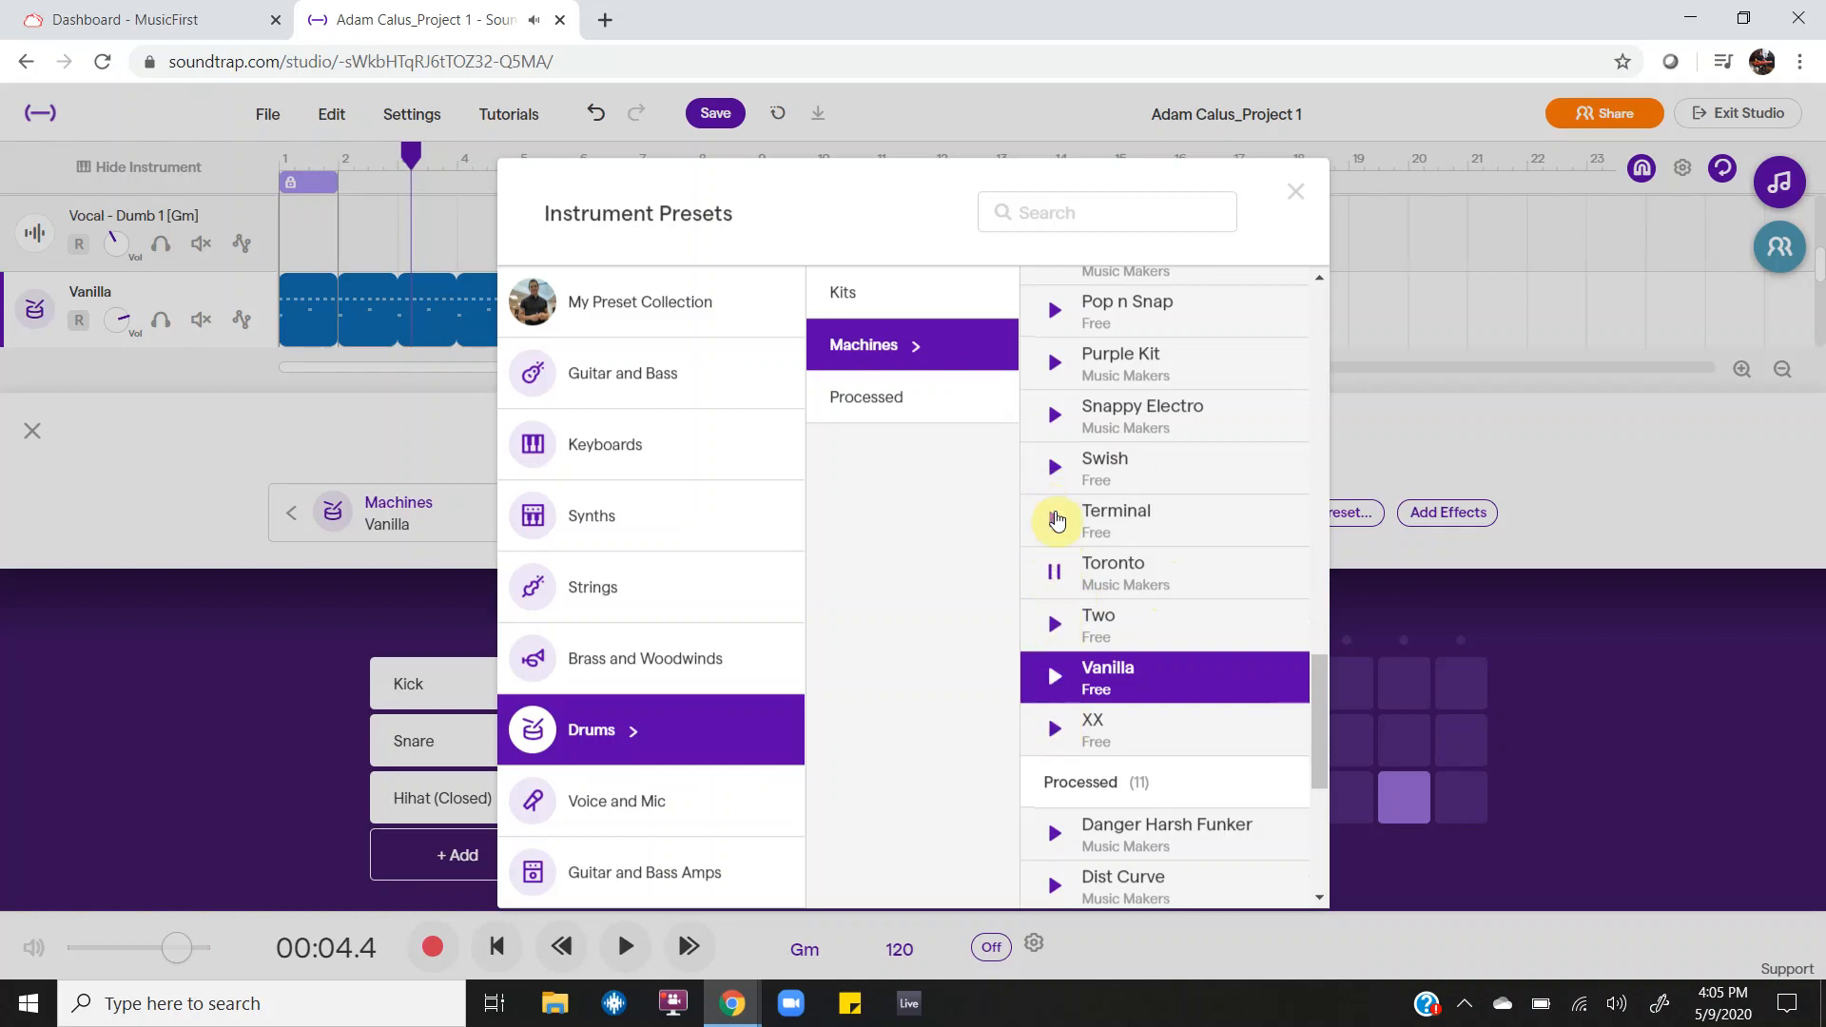
left_click(1056, 523)
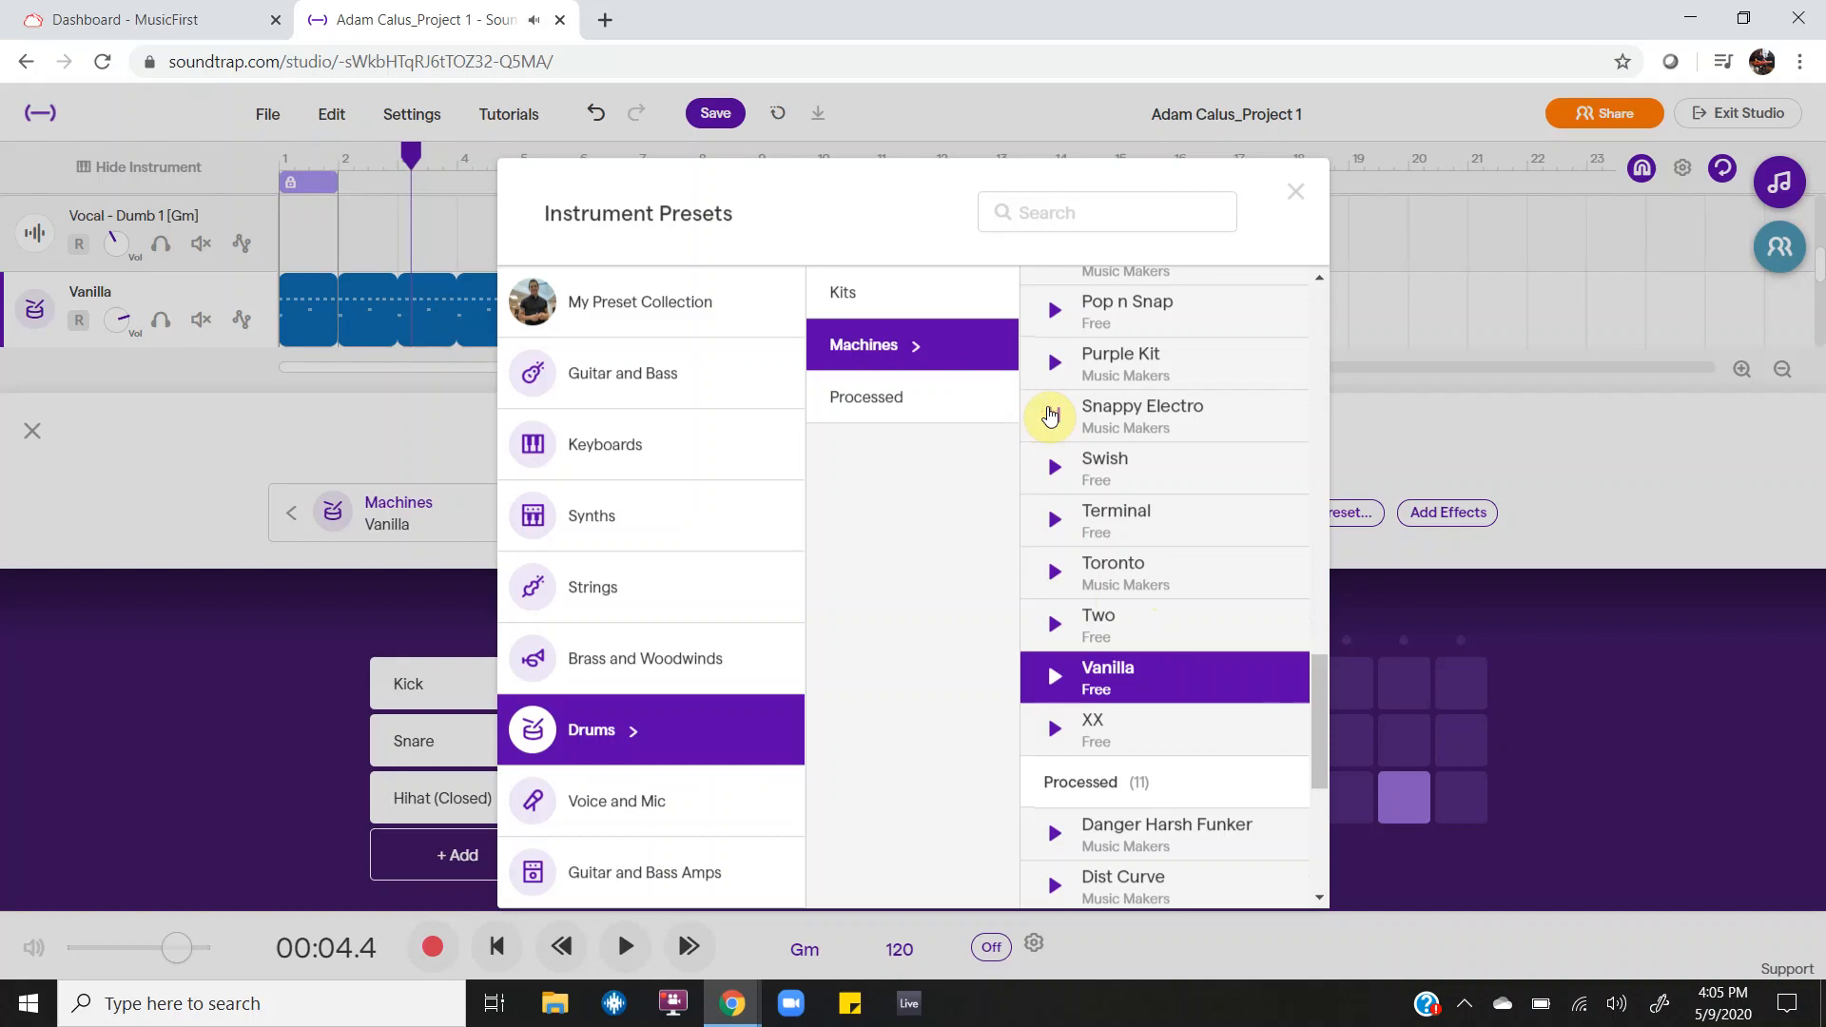
left_click(1125, 425)
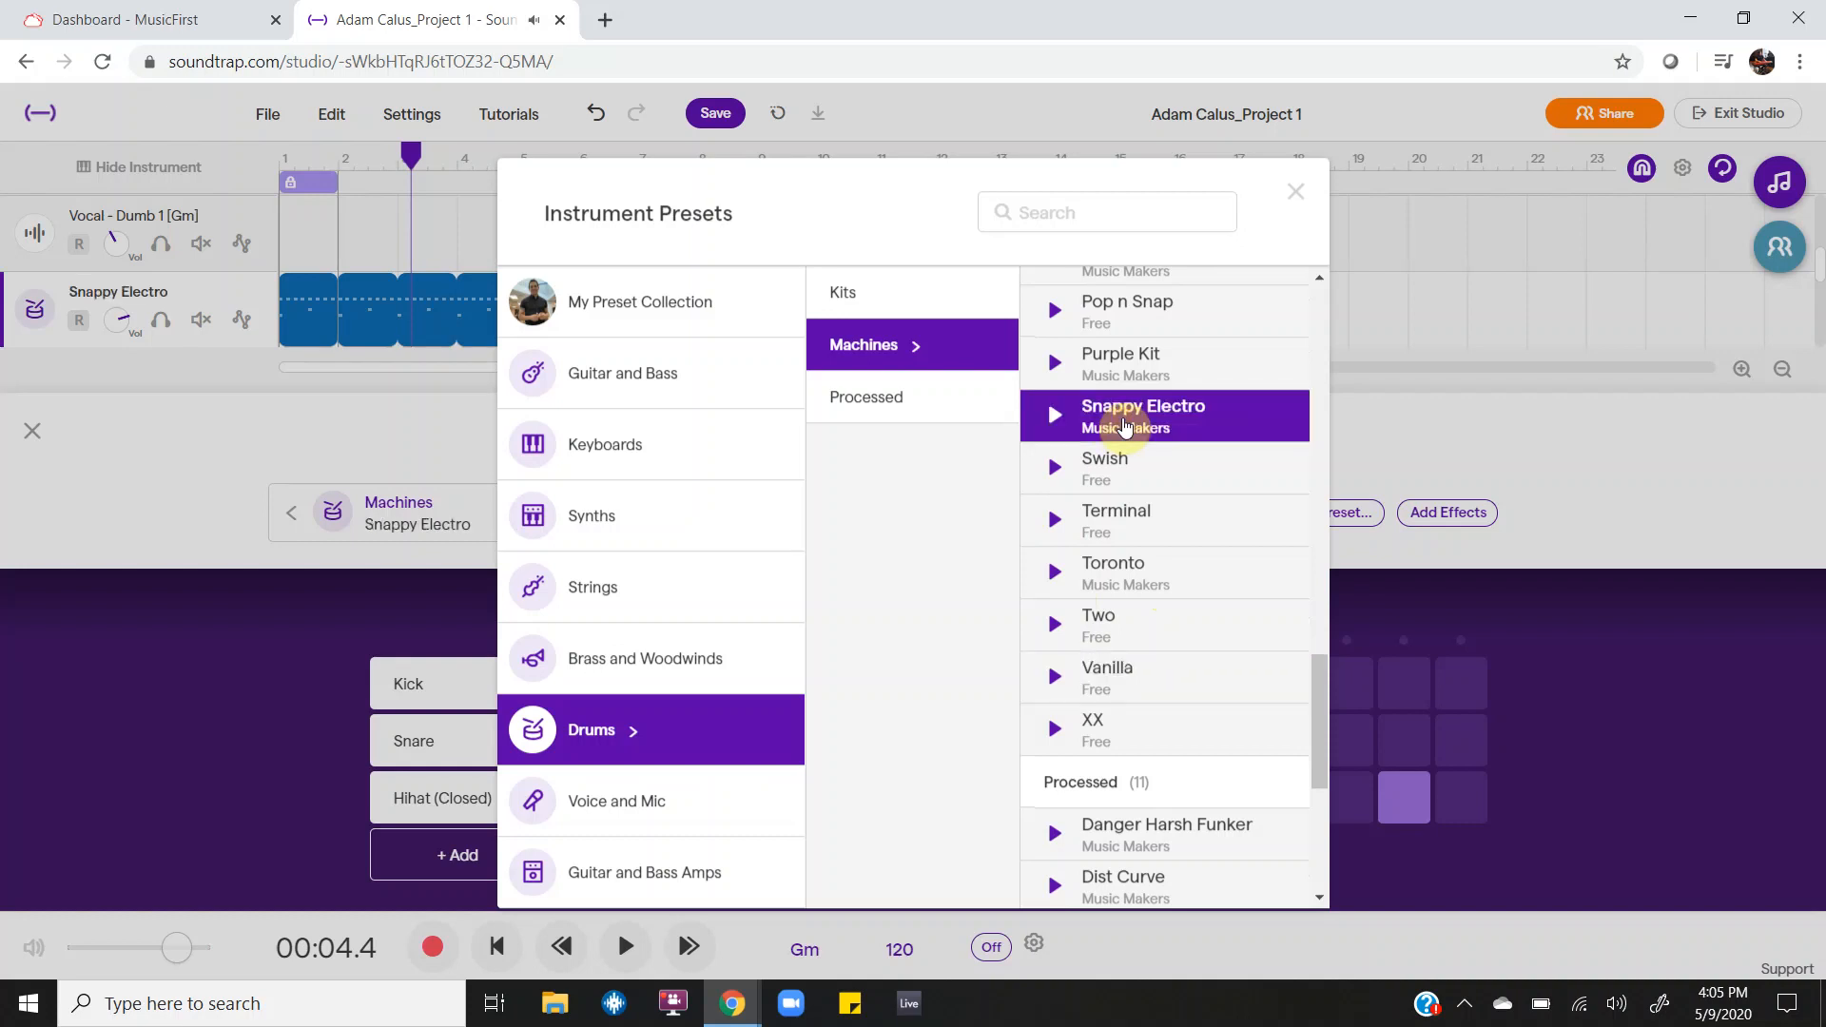
left_click(1125, 425)
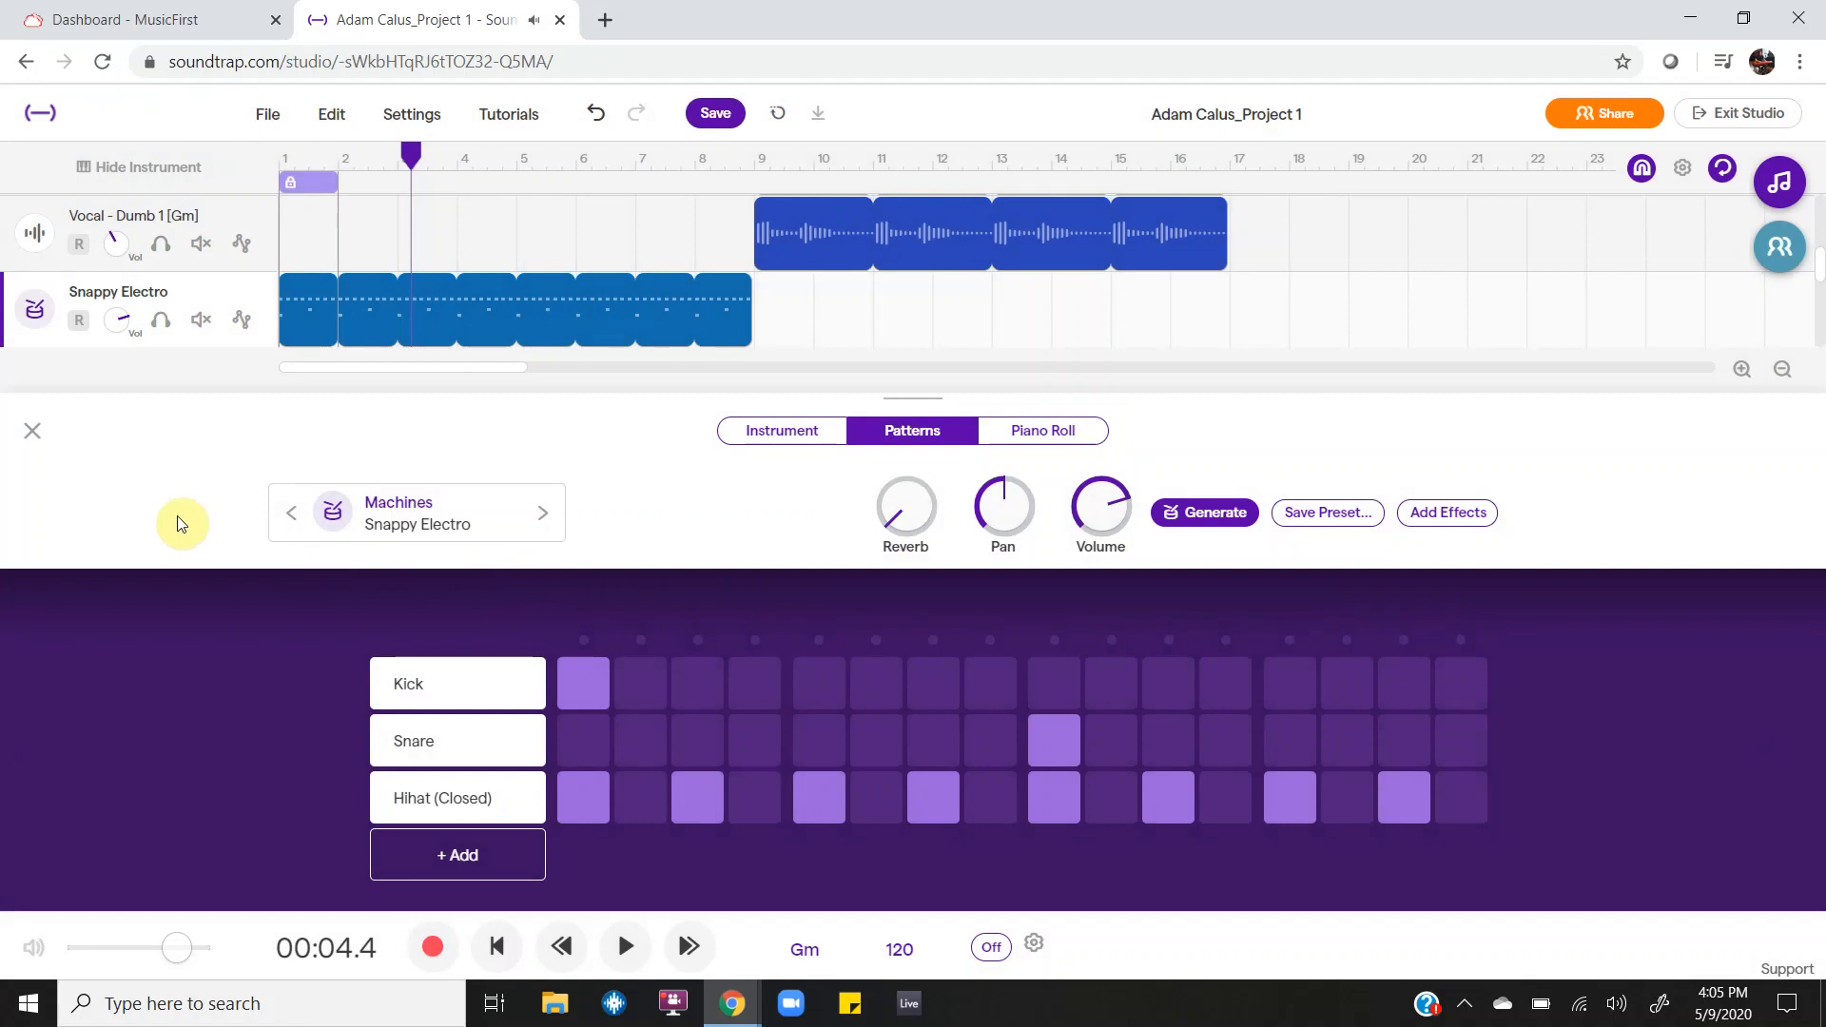
Step: Preview the beat with the Snappy Electro sound, close the pattern editor, and listen to it within the arrangement
key("space")
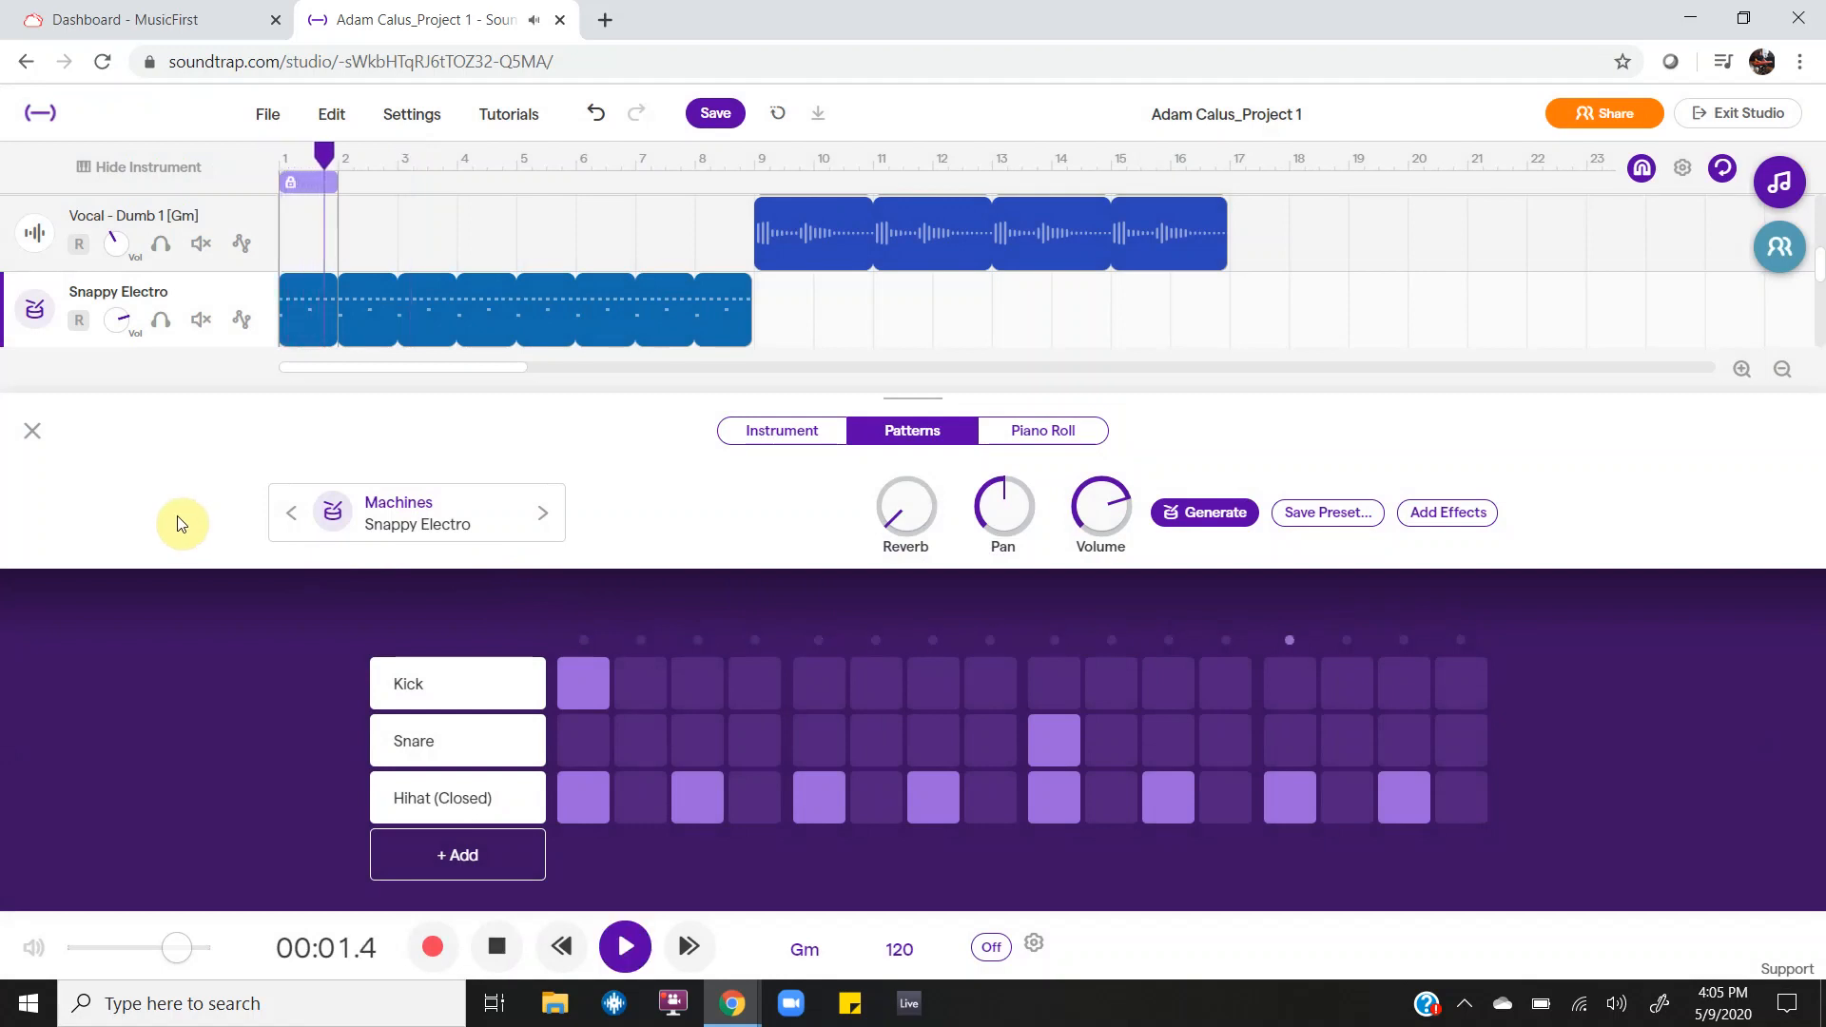
left_click(33, 431)
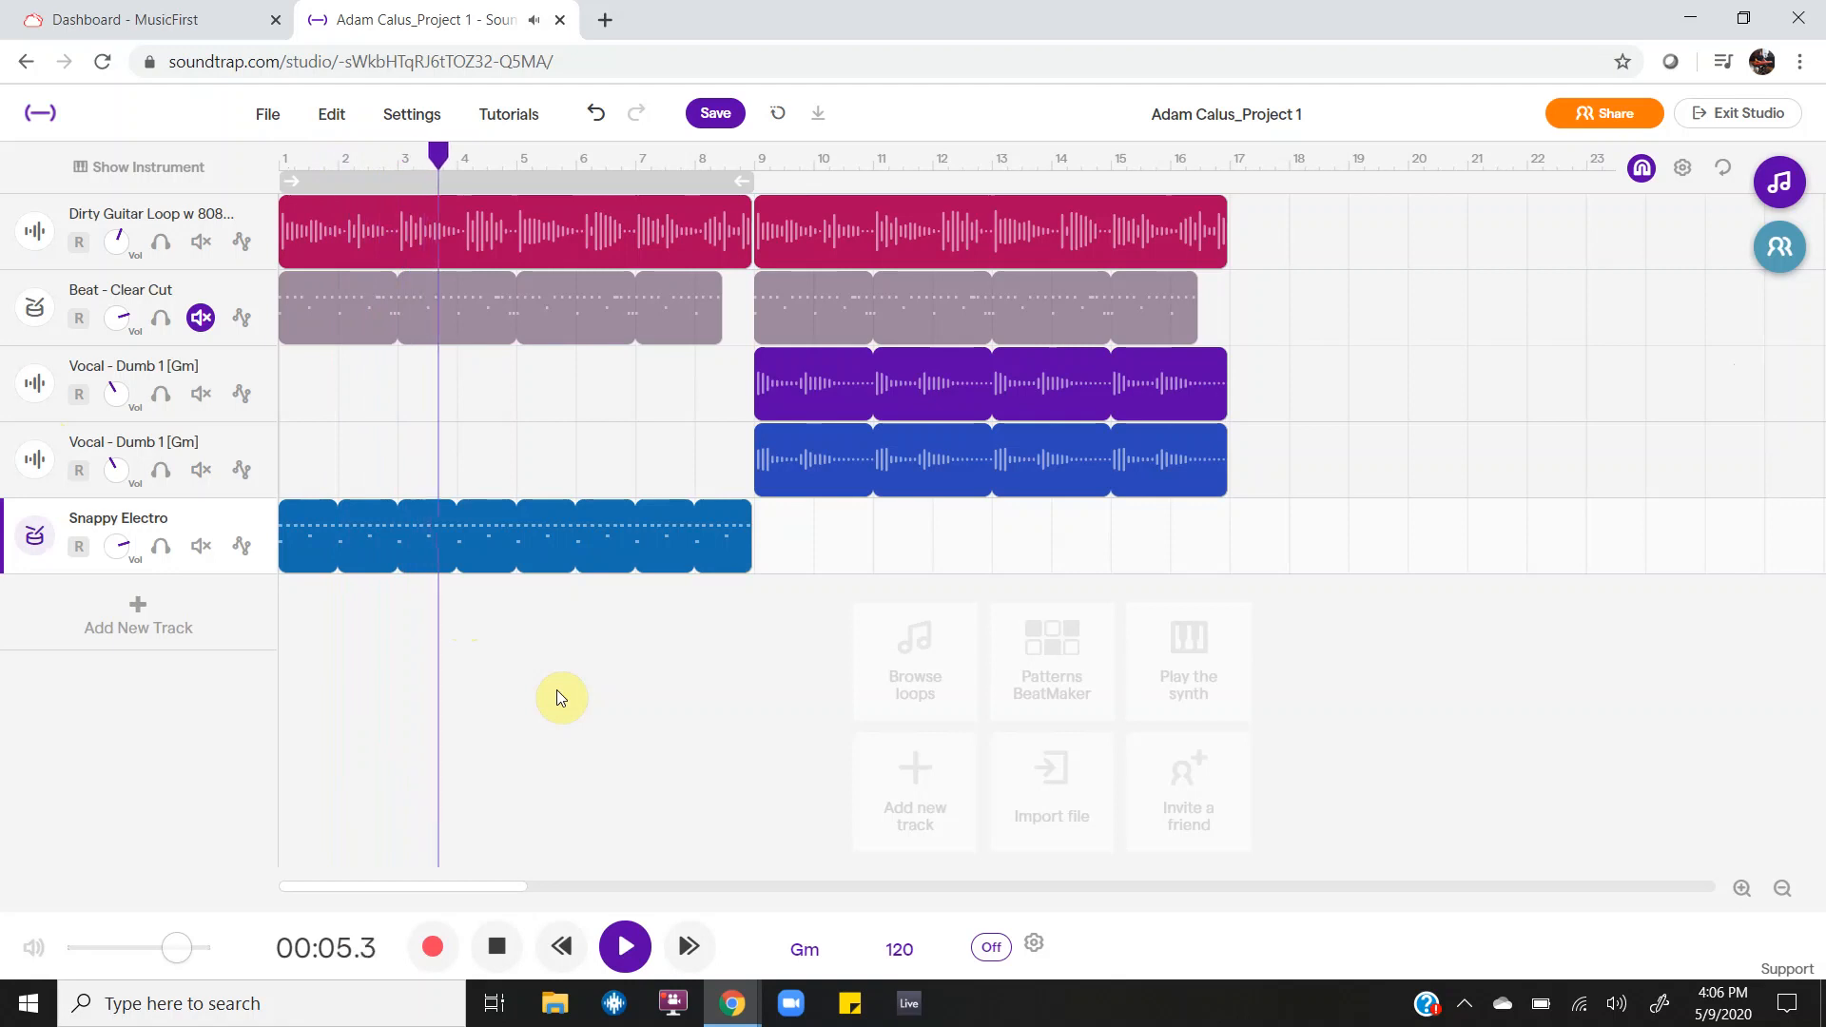
key("space")
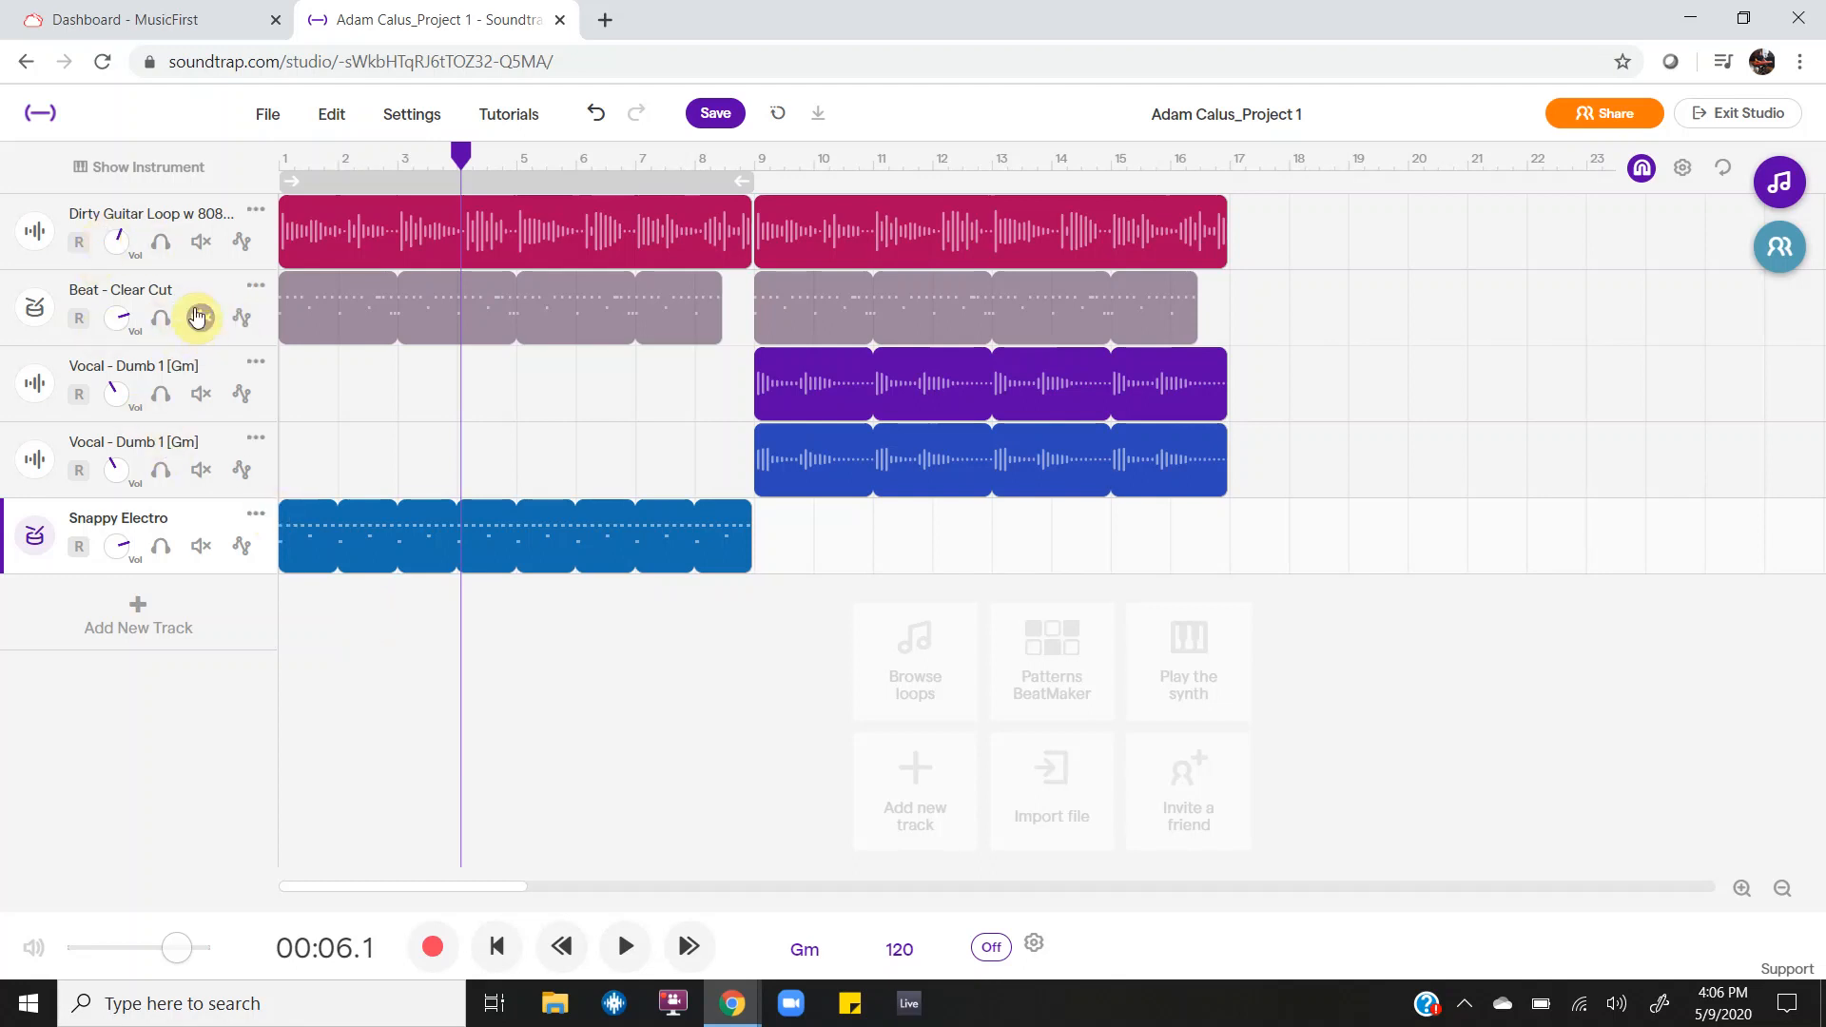
Step: Mute the Snappy Electro track, unmute Beat - Clear Cut, and play the arrangement from bar 8 into the vocal section
left_click(197, 317)
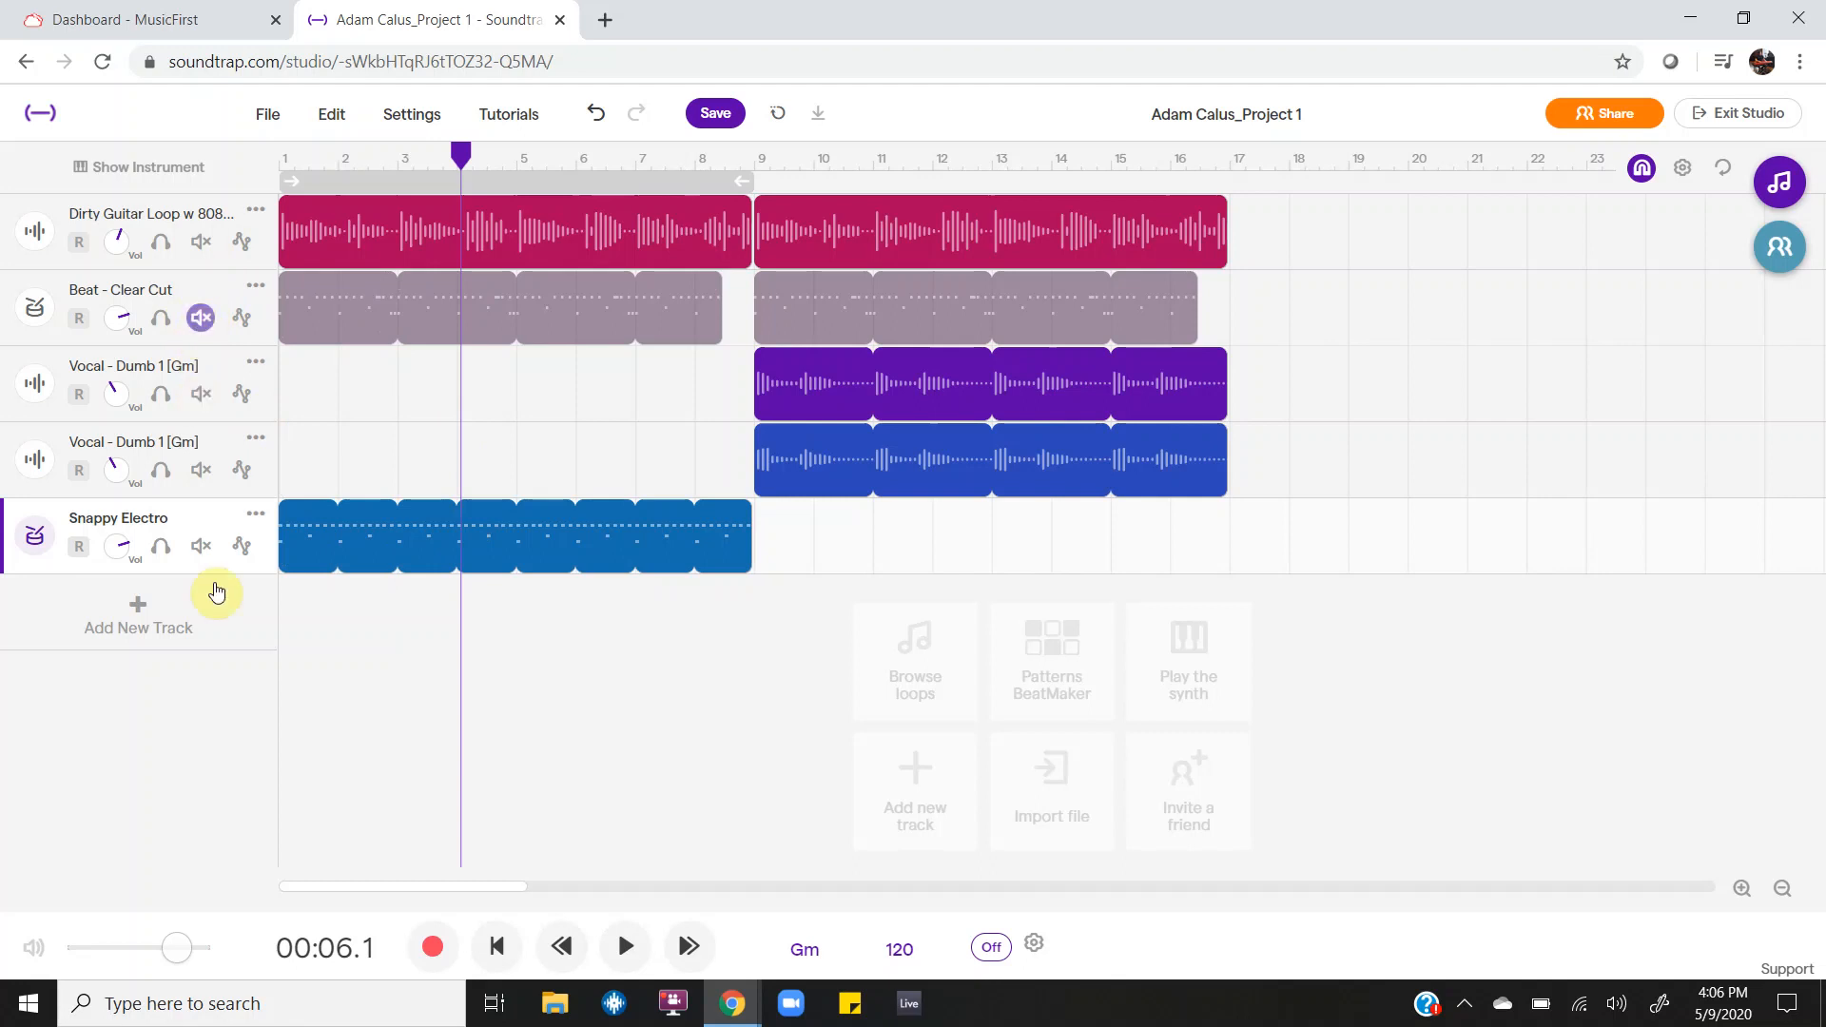
left_click(200, 545)
left_click(200, 317)
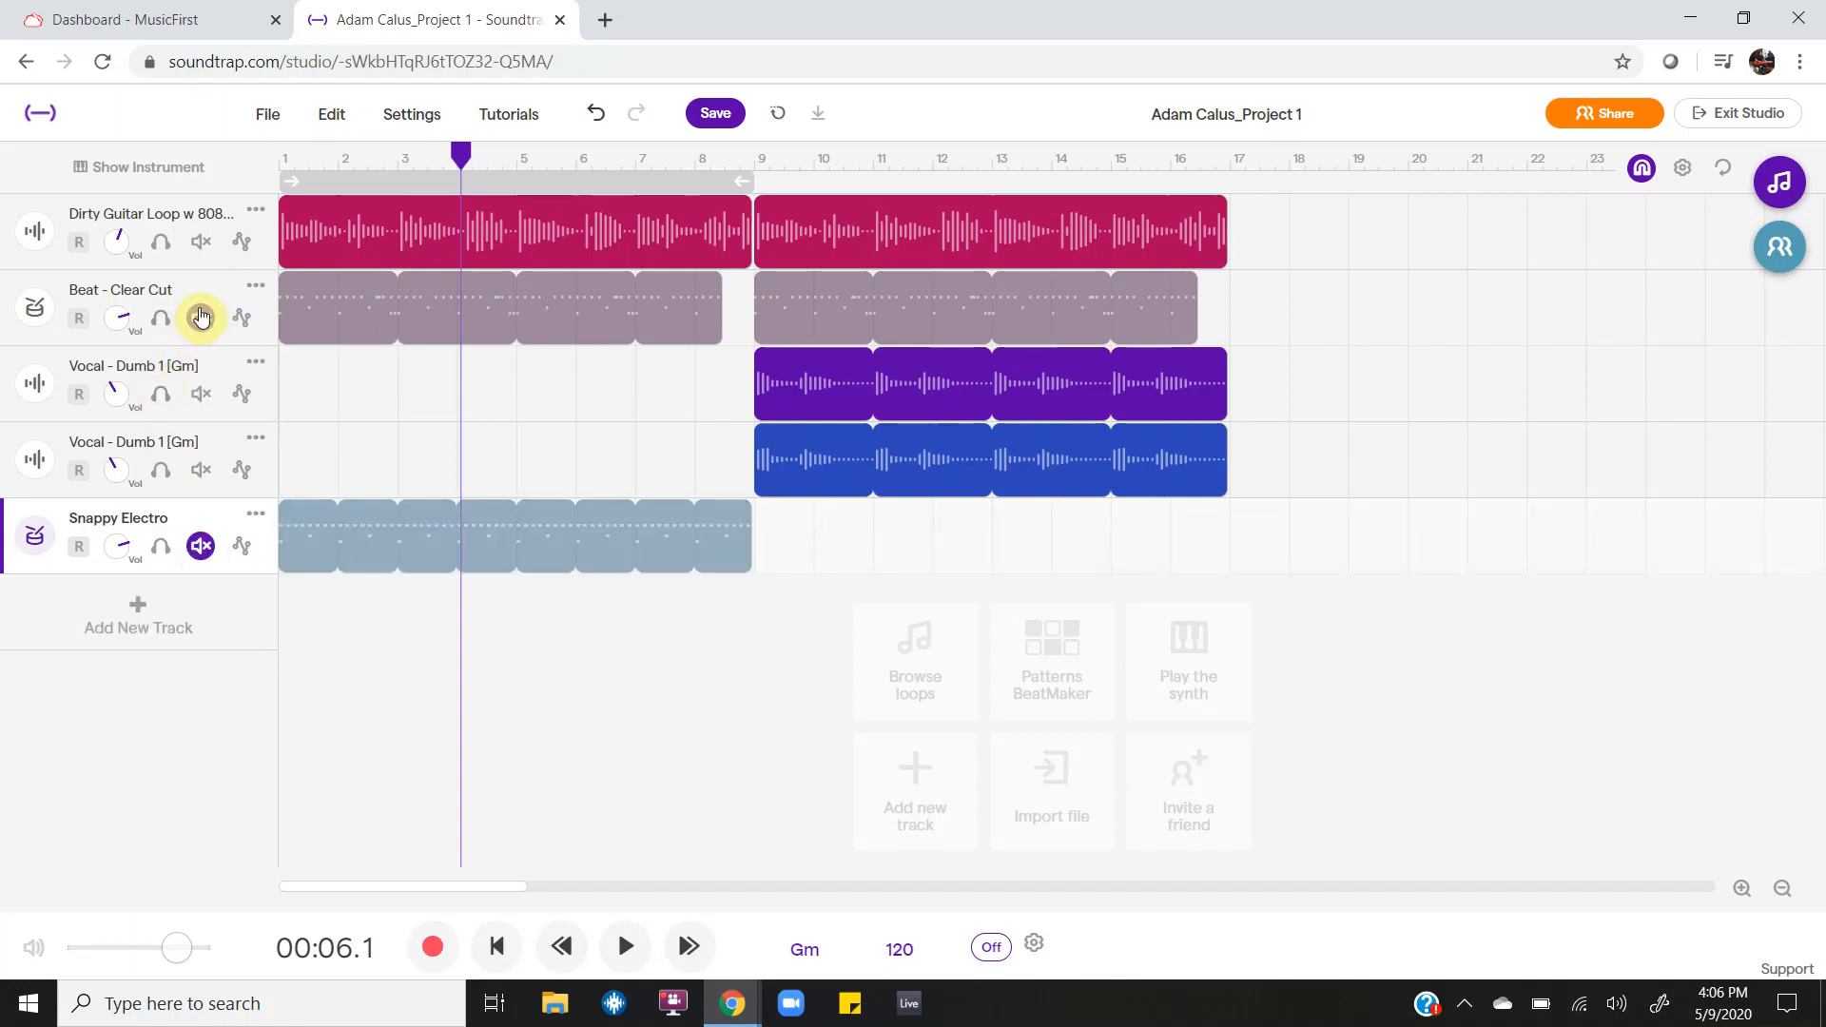
left_click(696, 405)
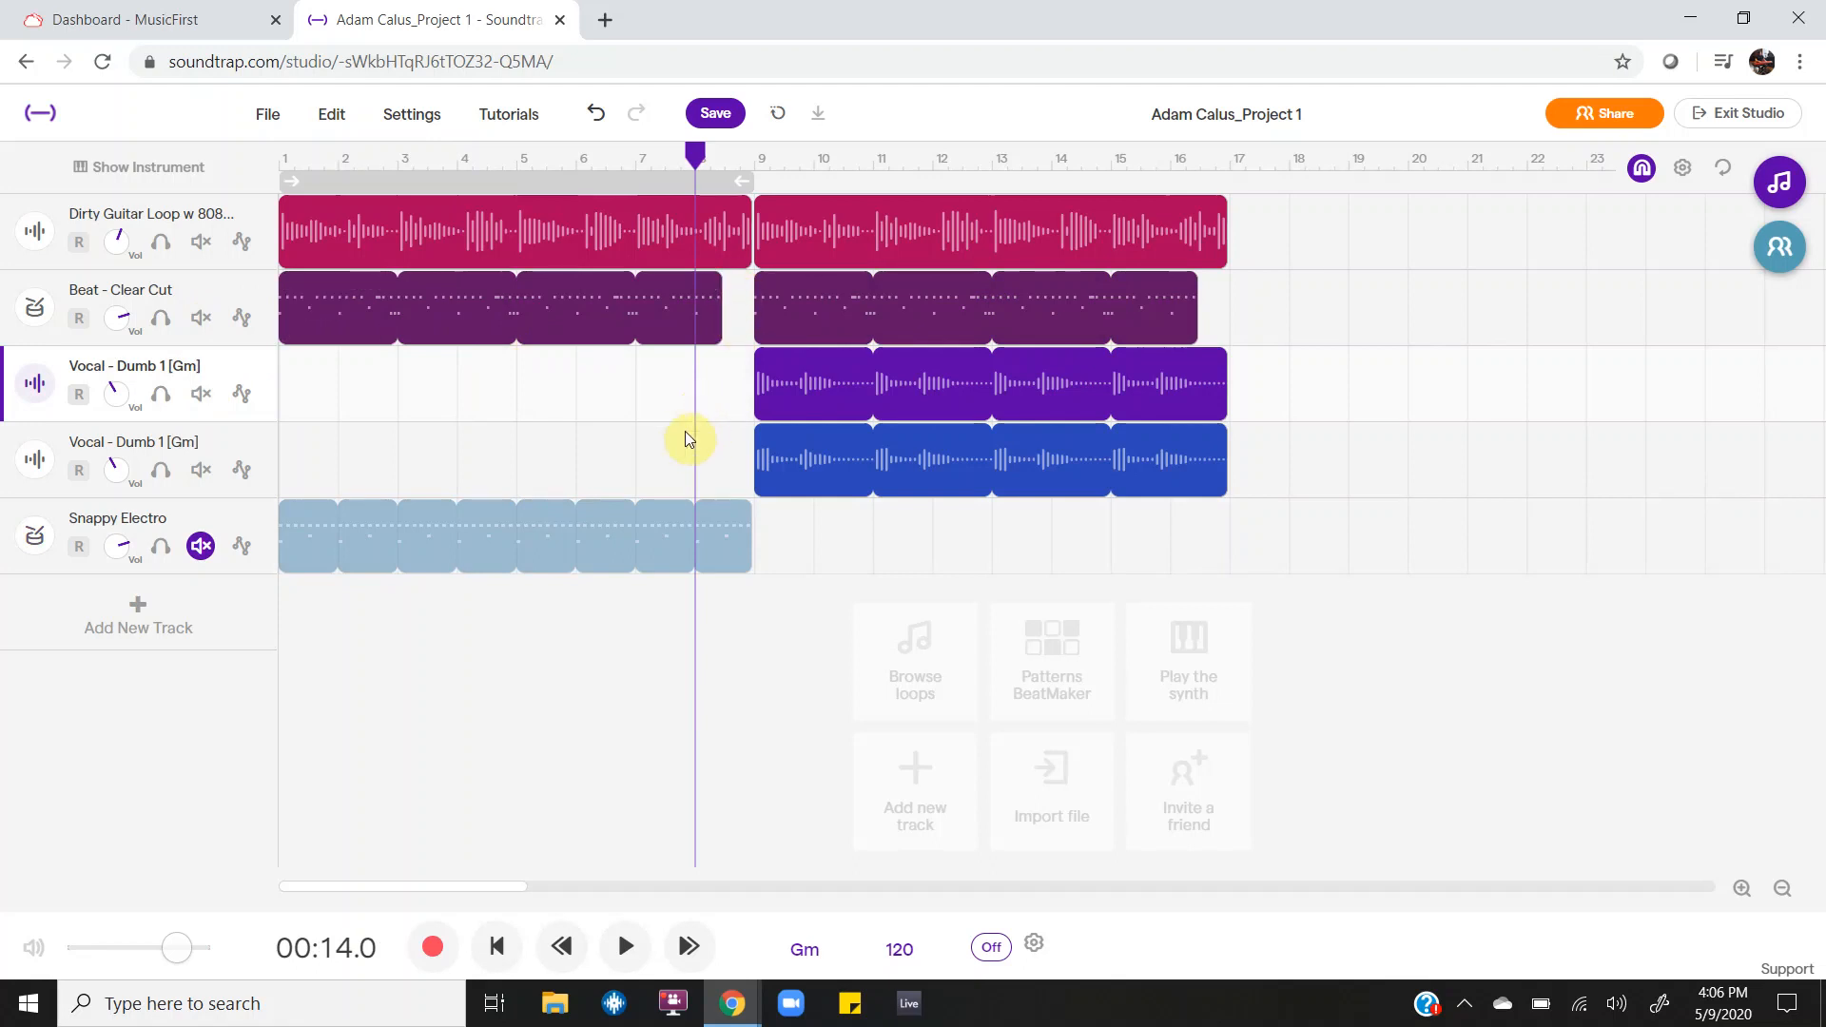
key("space")
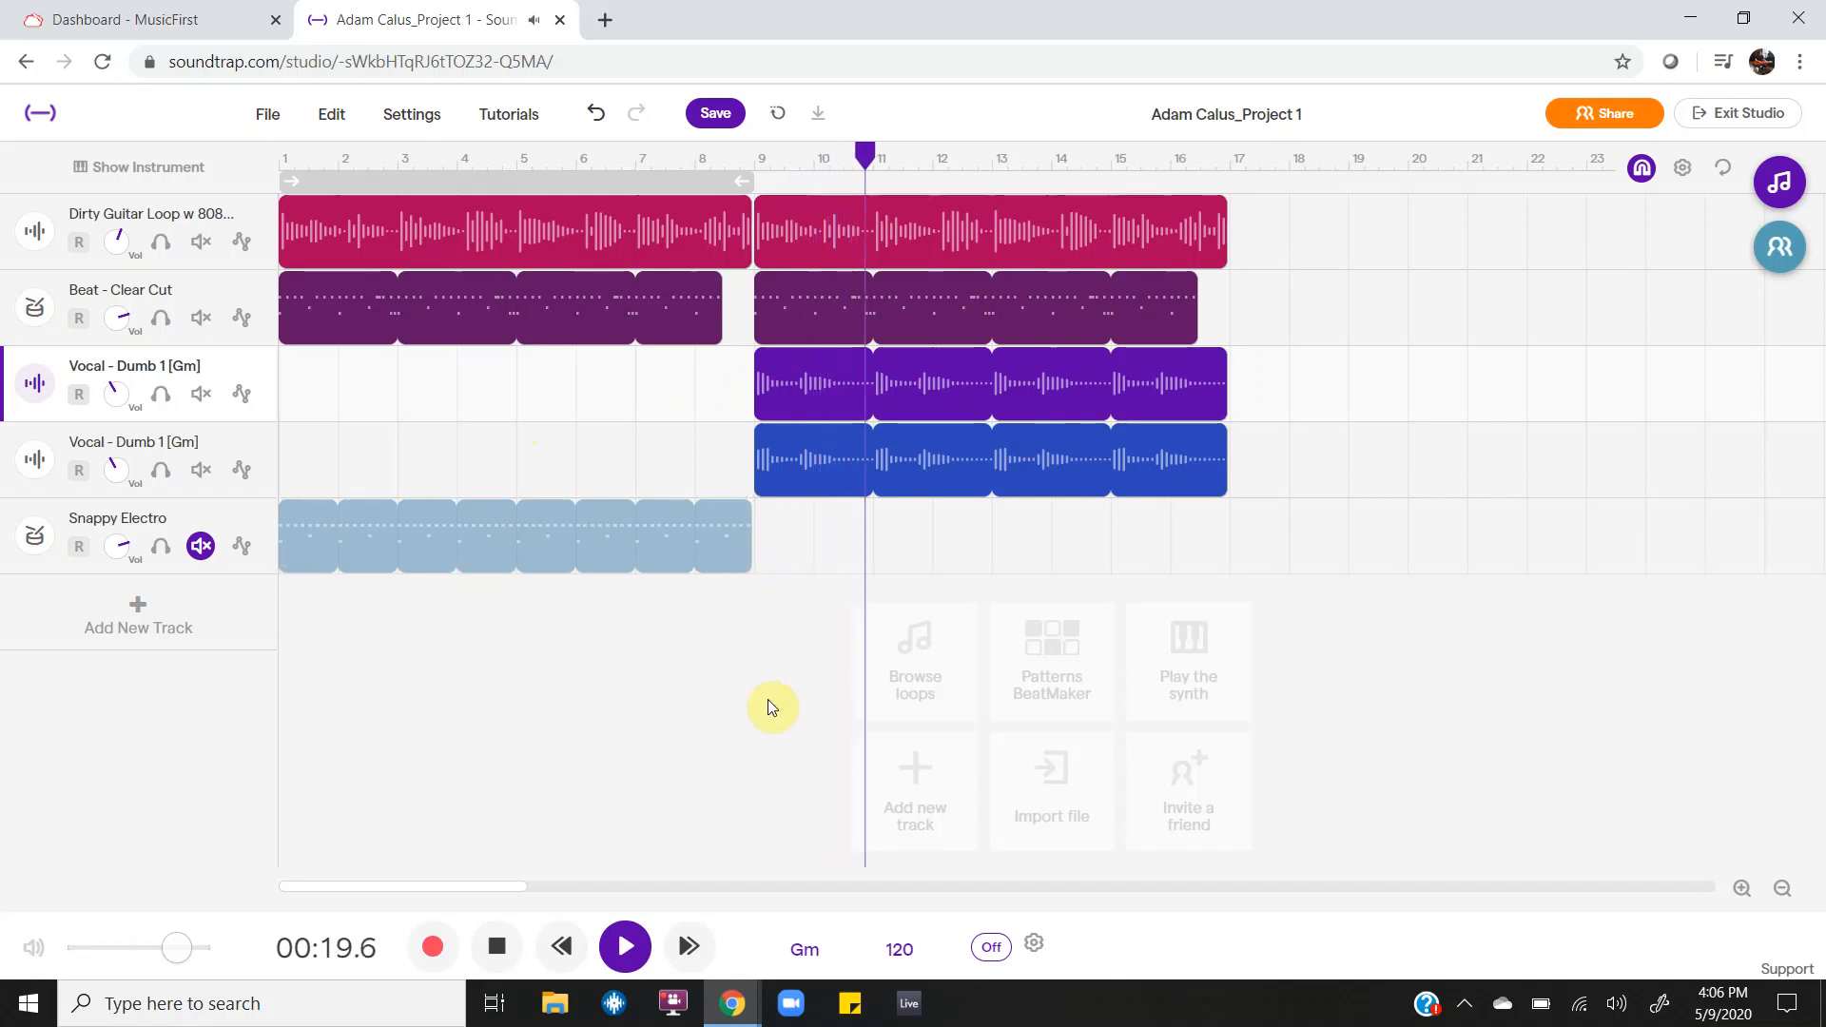
key("space")
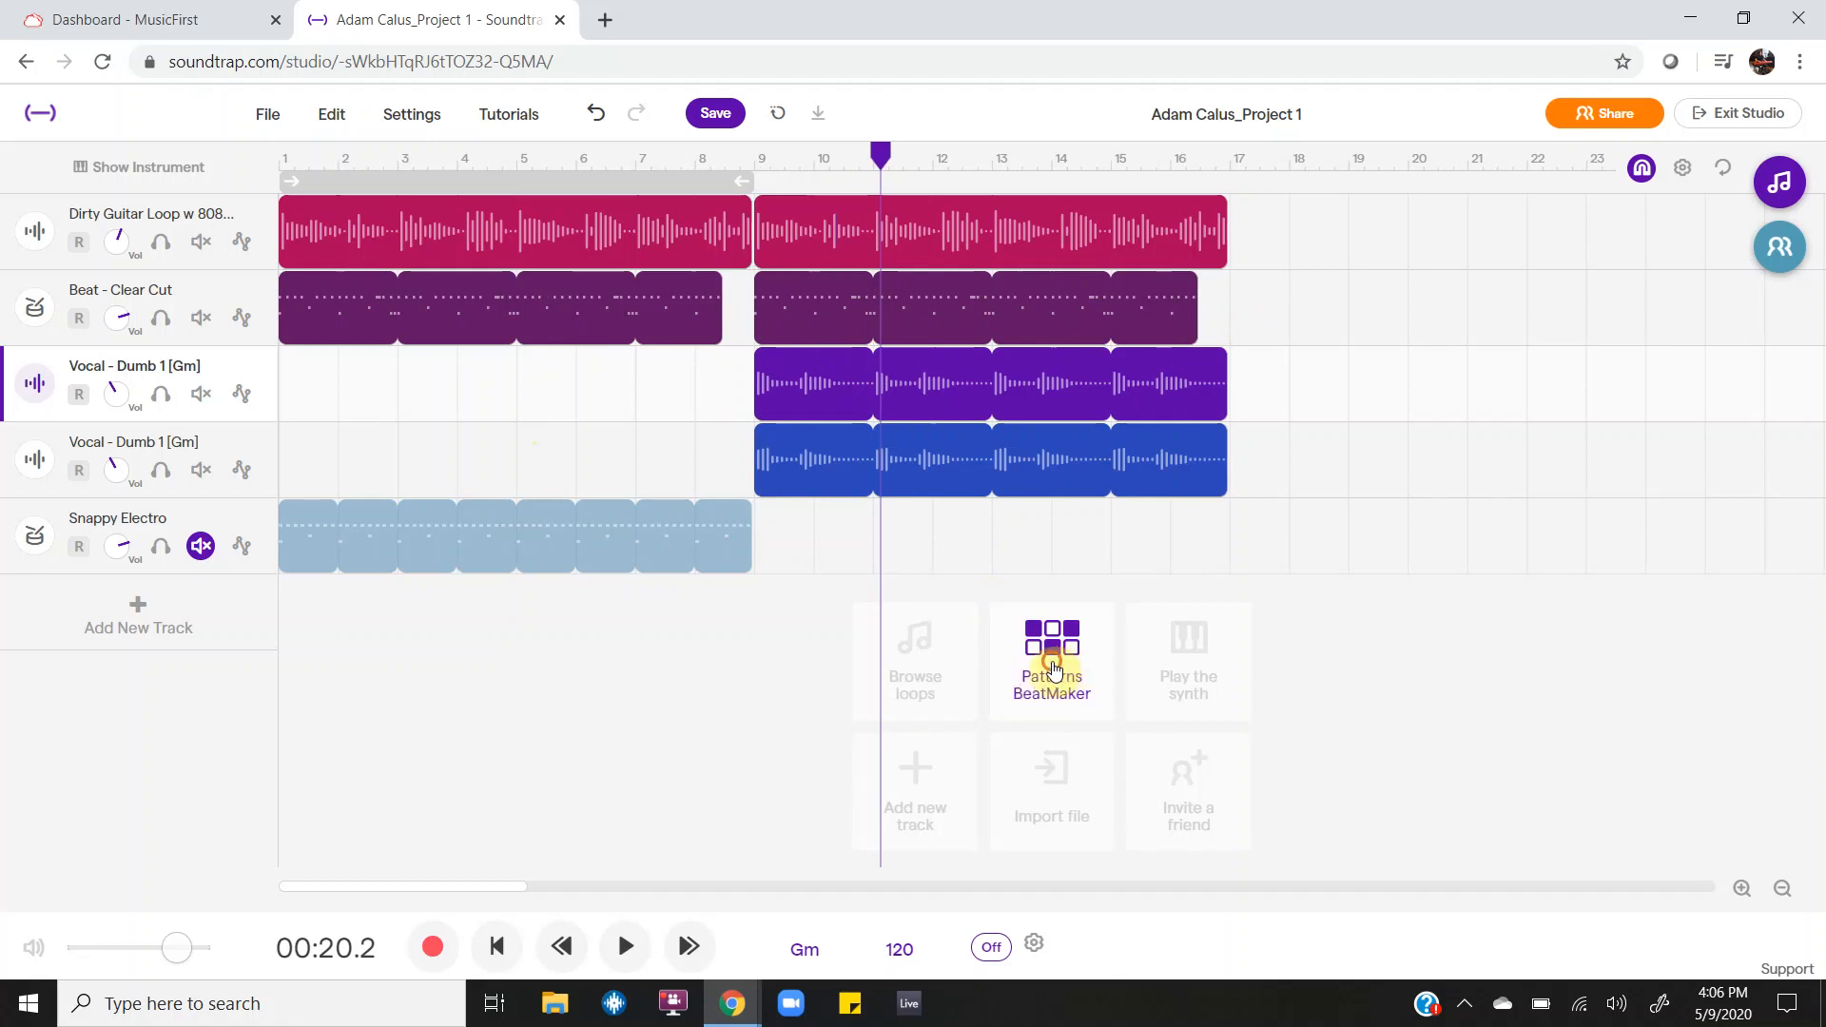
Step: Add another Patterns BeatMaker drum track and move its one-bar pattern range to start at bar 9
left_click(1051, 666)
scroll(505, 284, "down", 1)
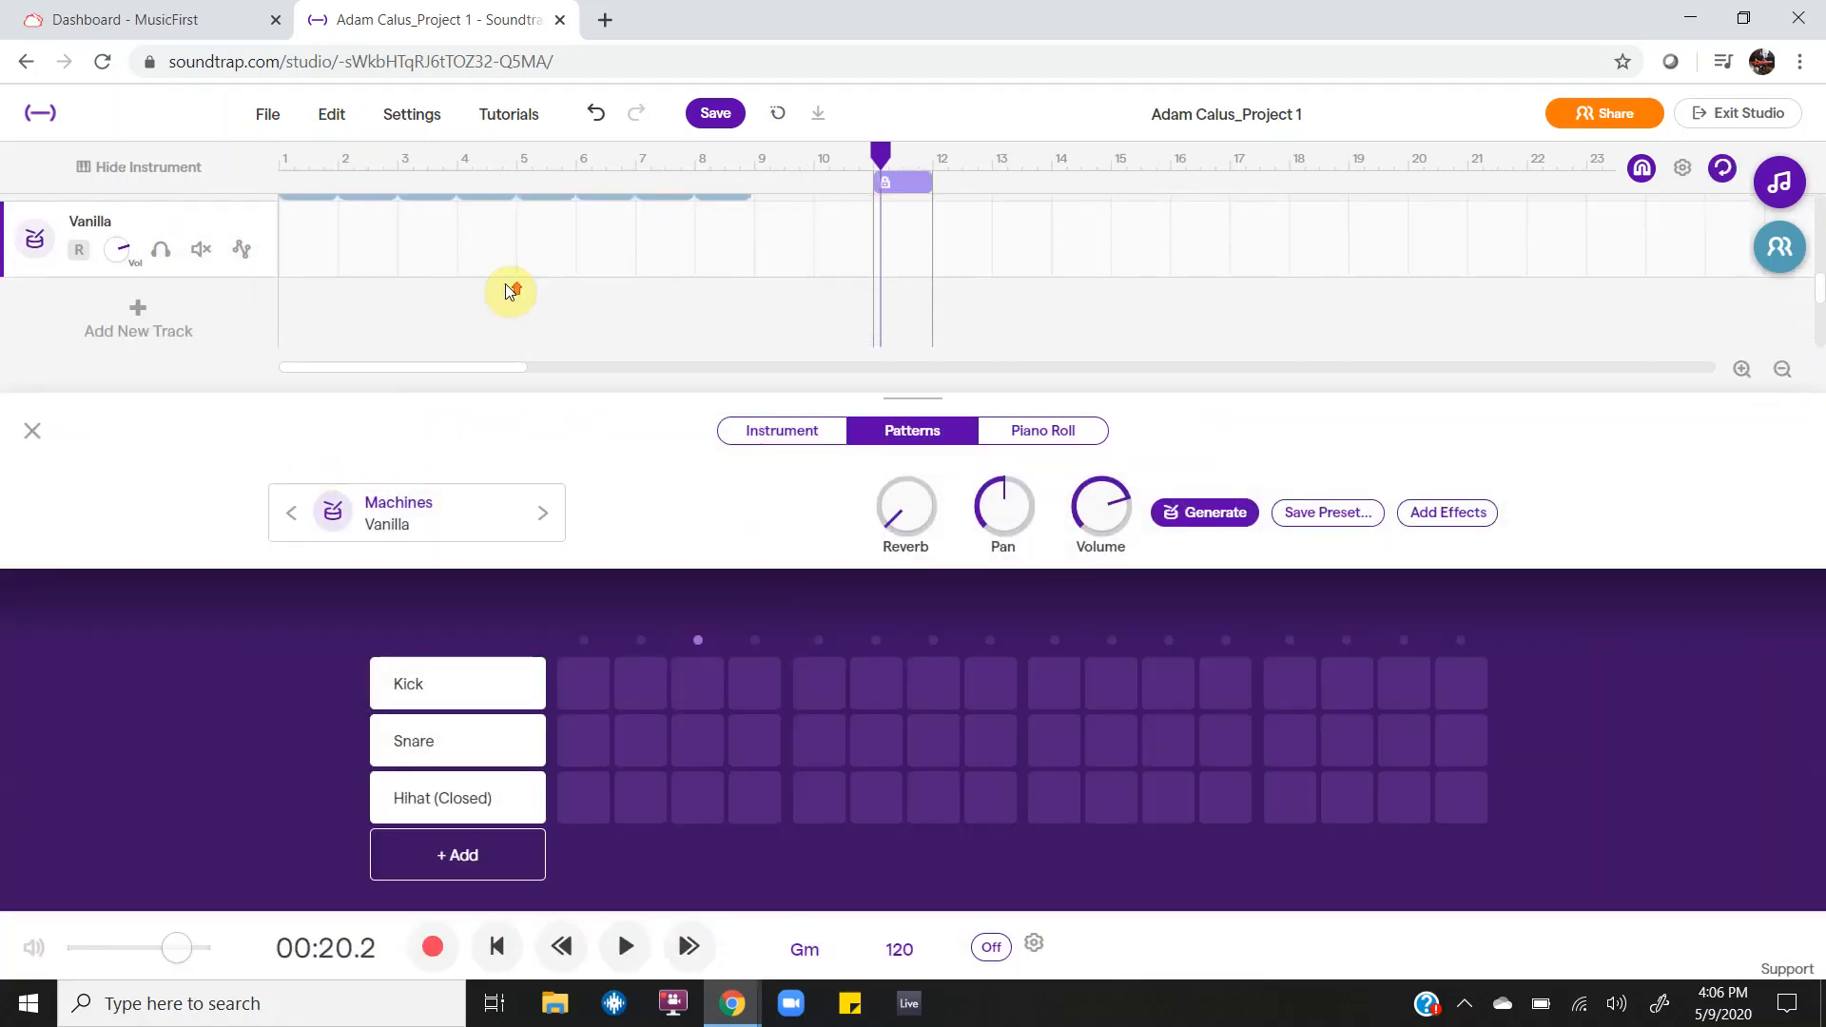
scroll(504, 283, "up", 1)
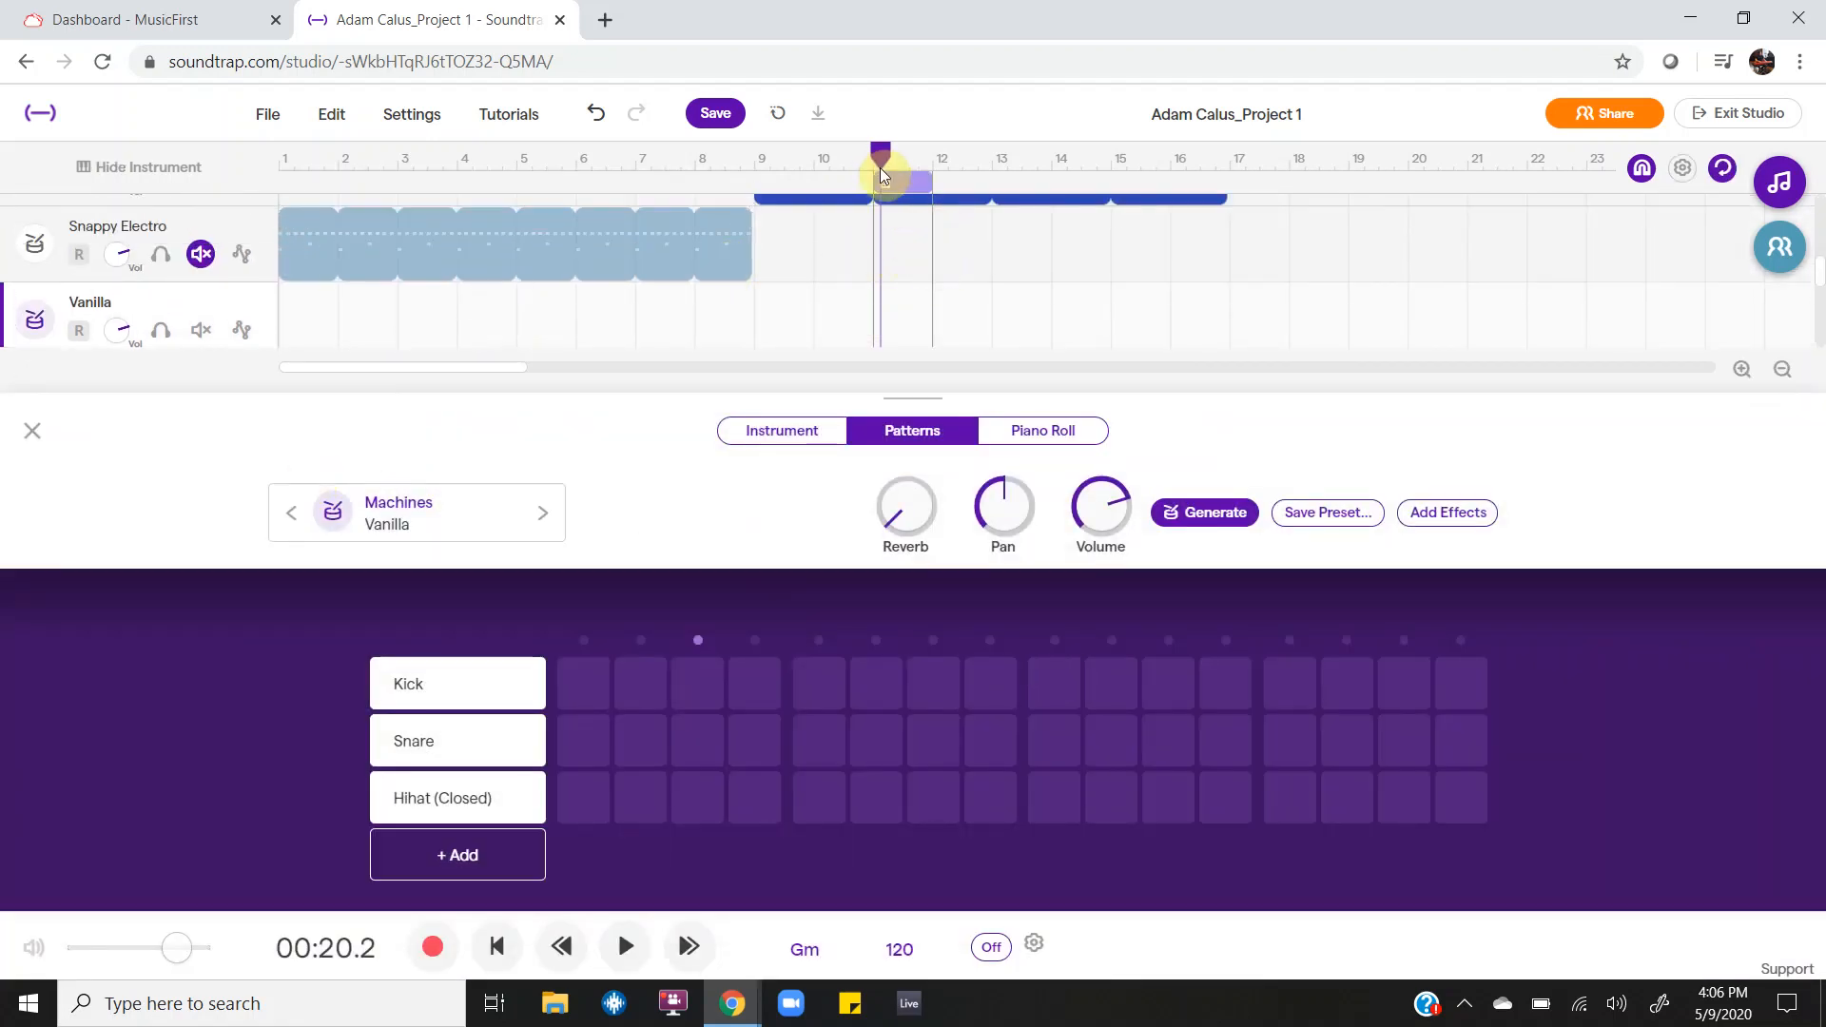
mouse_move(876, 158)
left_mouse_down()
mouse_move(756, 158)
mouse_move(1012, 142)
mouse_move(759, 175)
mouse_move(1009, 166)
left_mouse_up()
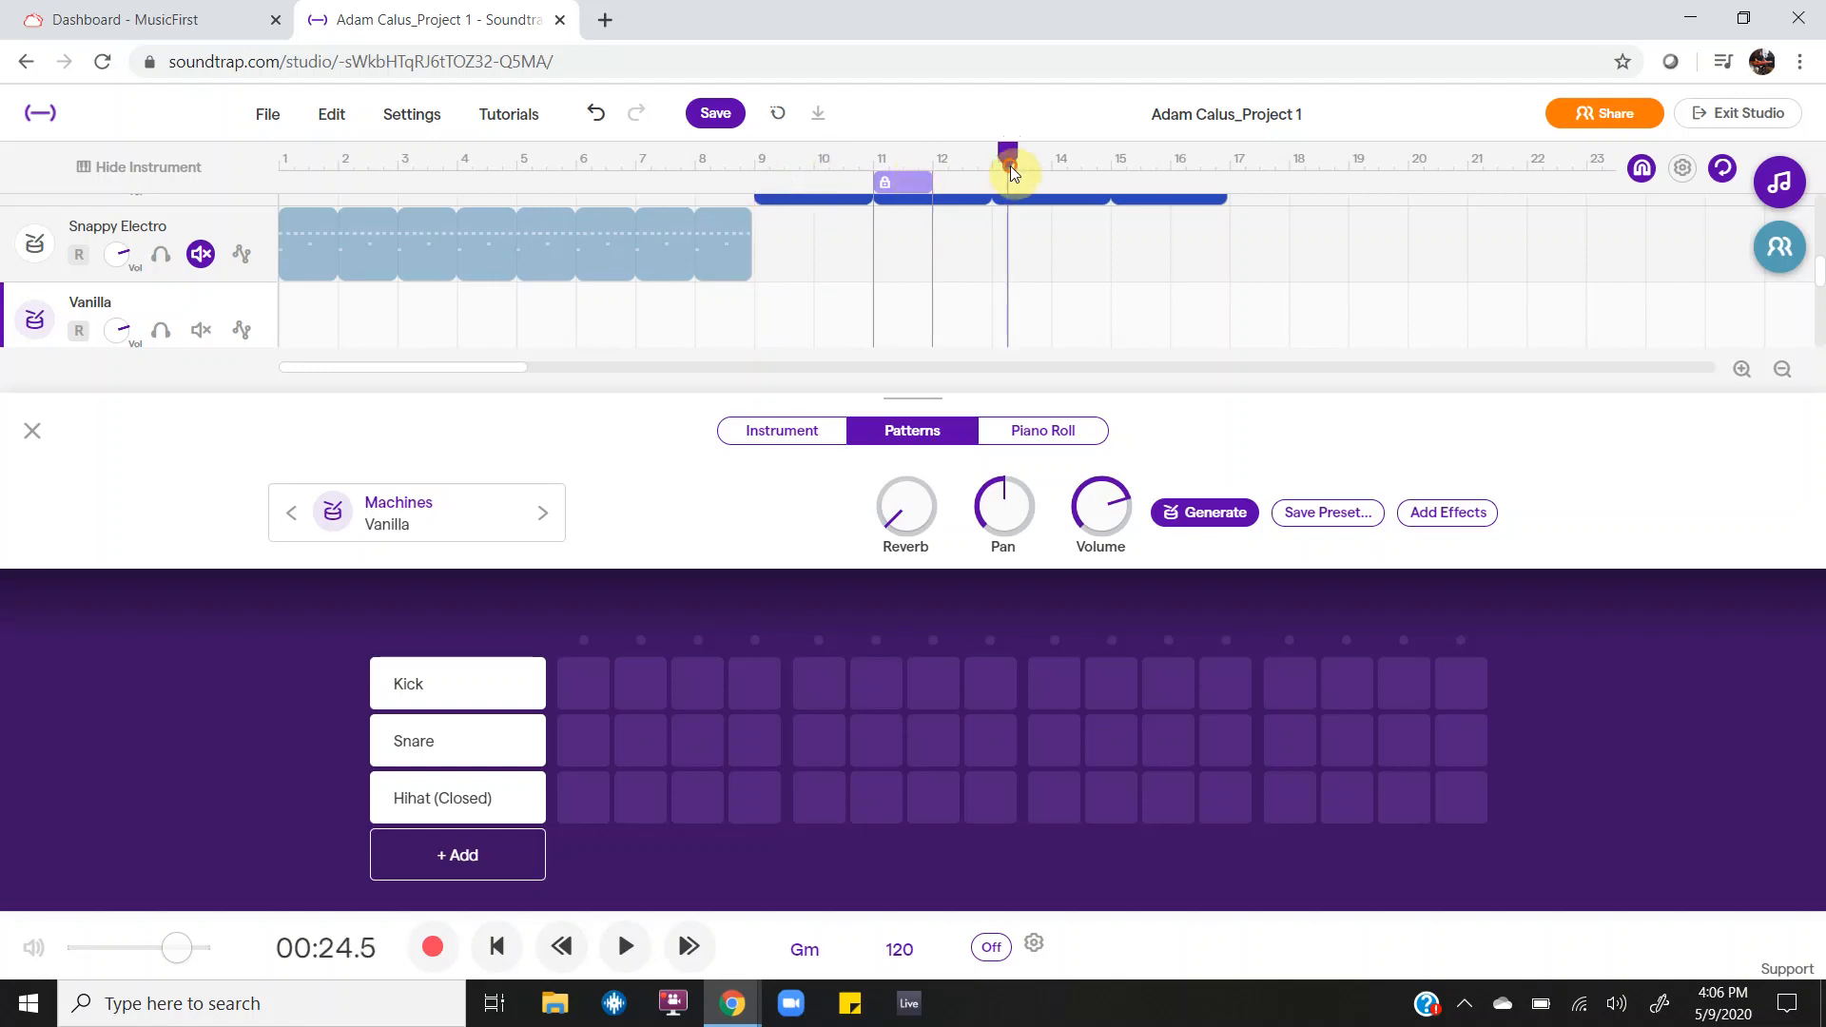
left_click_drag(876, 189, 793, 188)
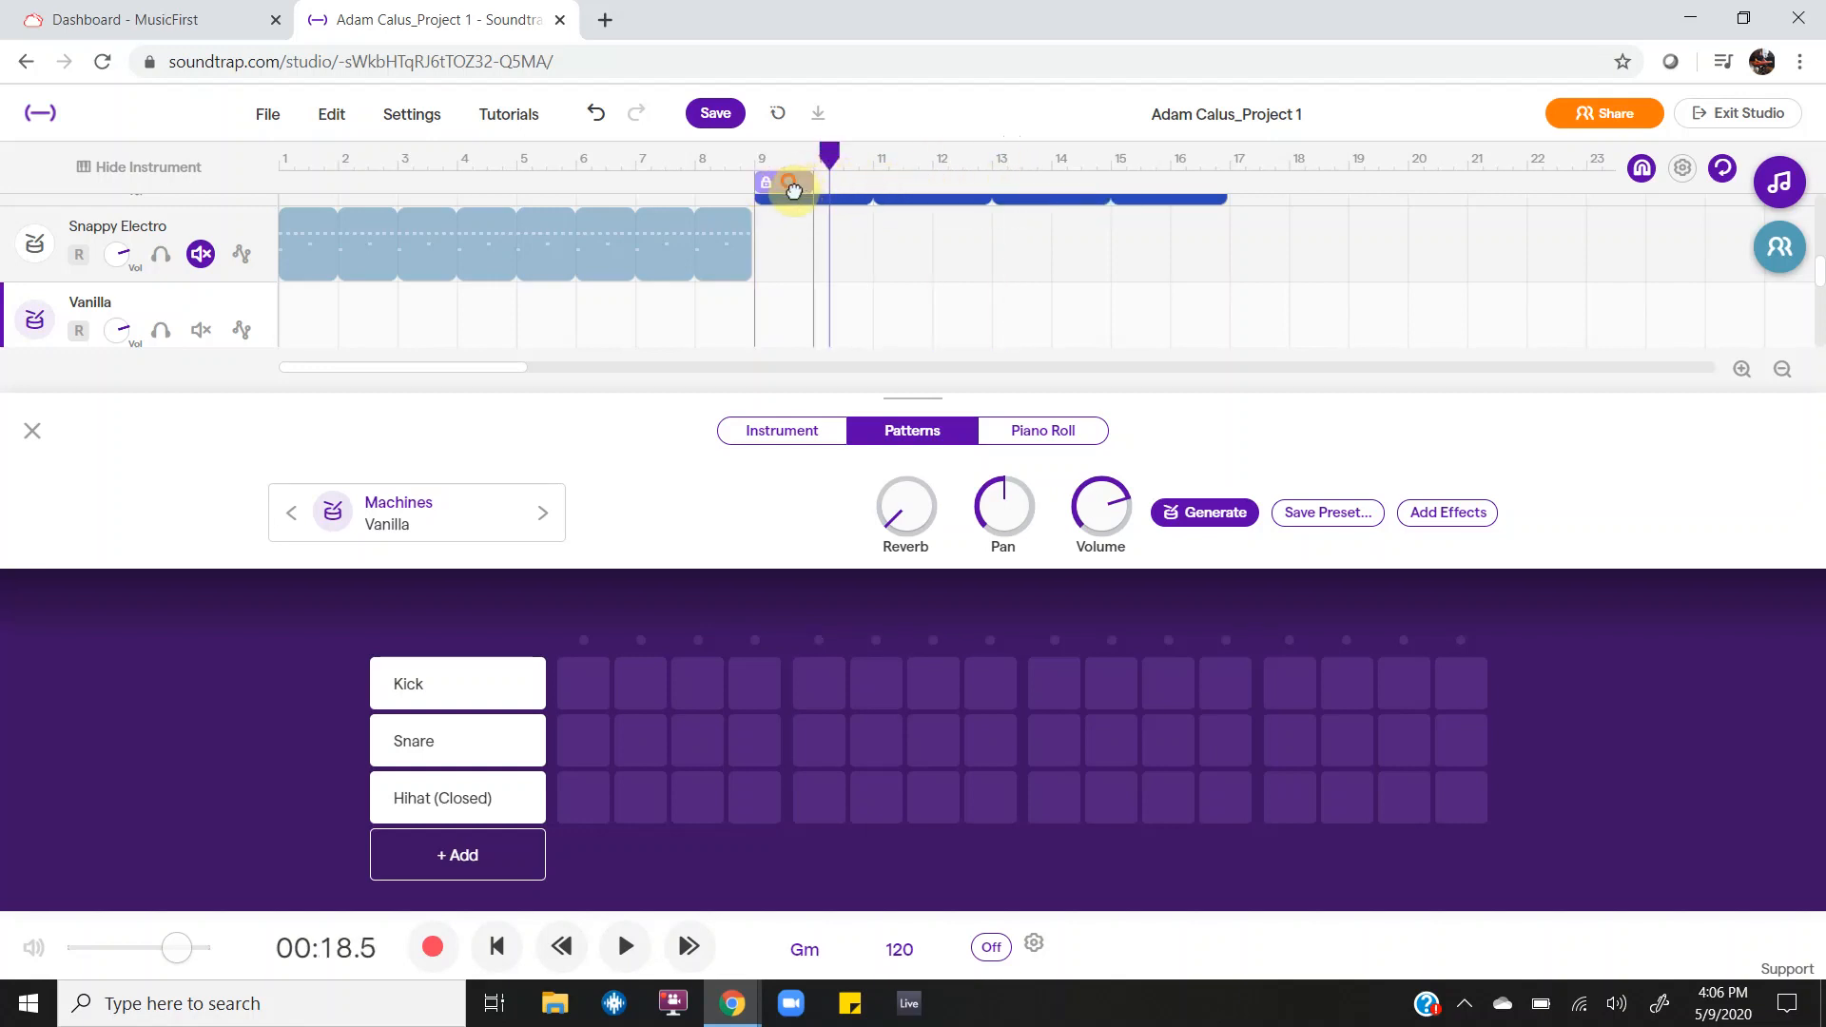
Step: Fill all 16 closed hi-hat steps in the Vanilla track's one-bar pattern at bar 9 and preview the pattern
scroll(817, 302, "up", 5)
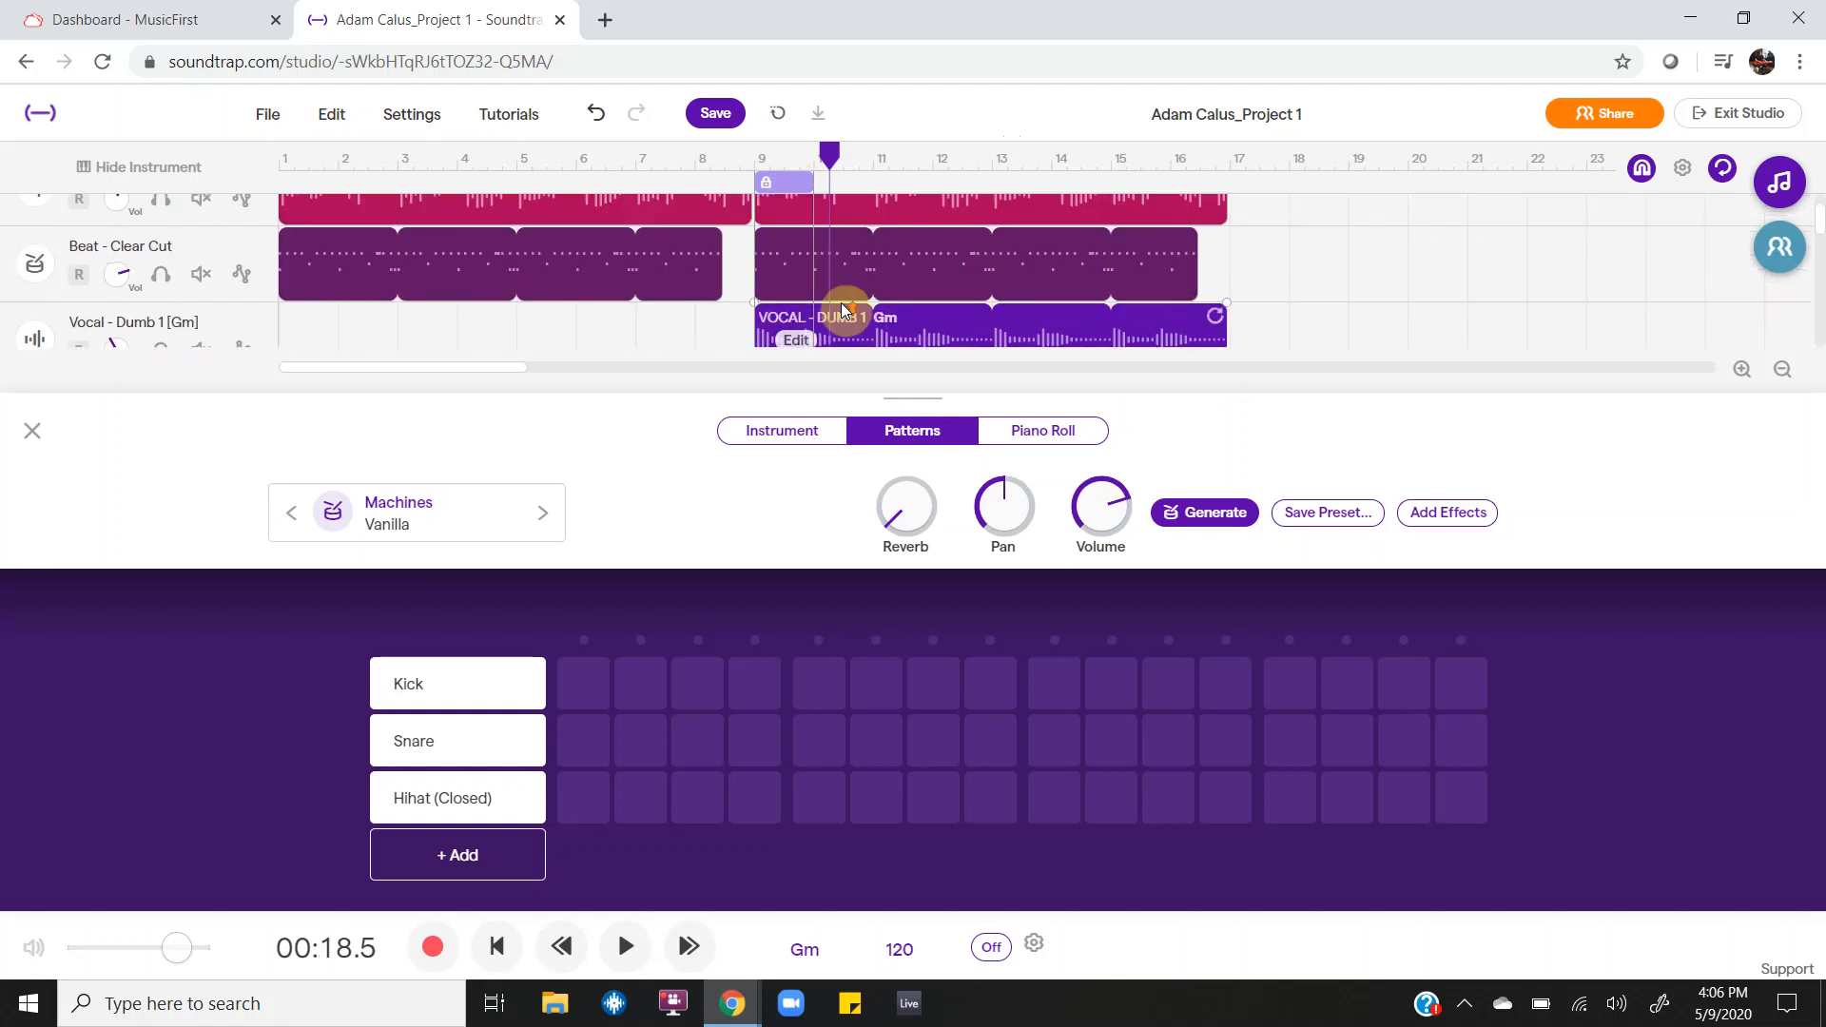
scroll(840, 303, "down", 5)
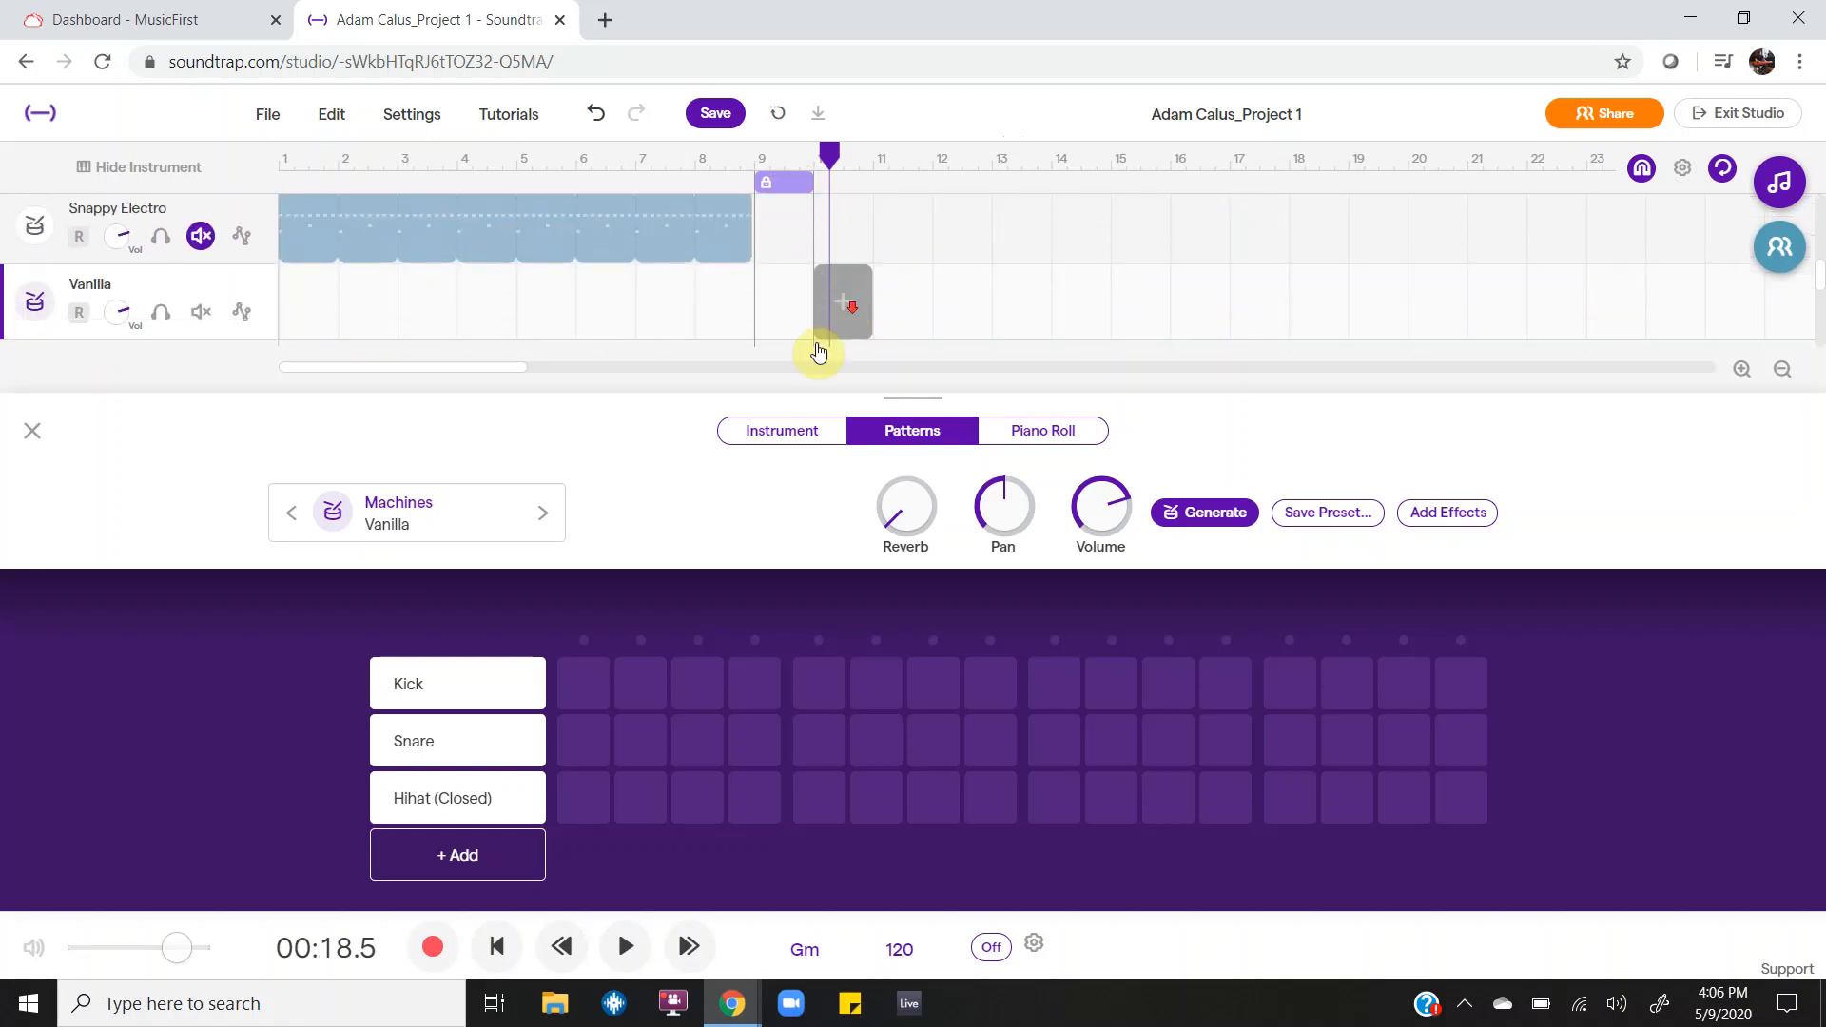
mouse_move(583, 810)
left_mouse_down()
mouse_move(825, 795)
mouse_move(1320, 815)
left_mouse_up()
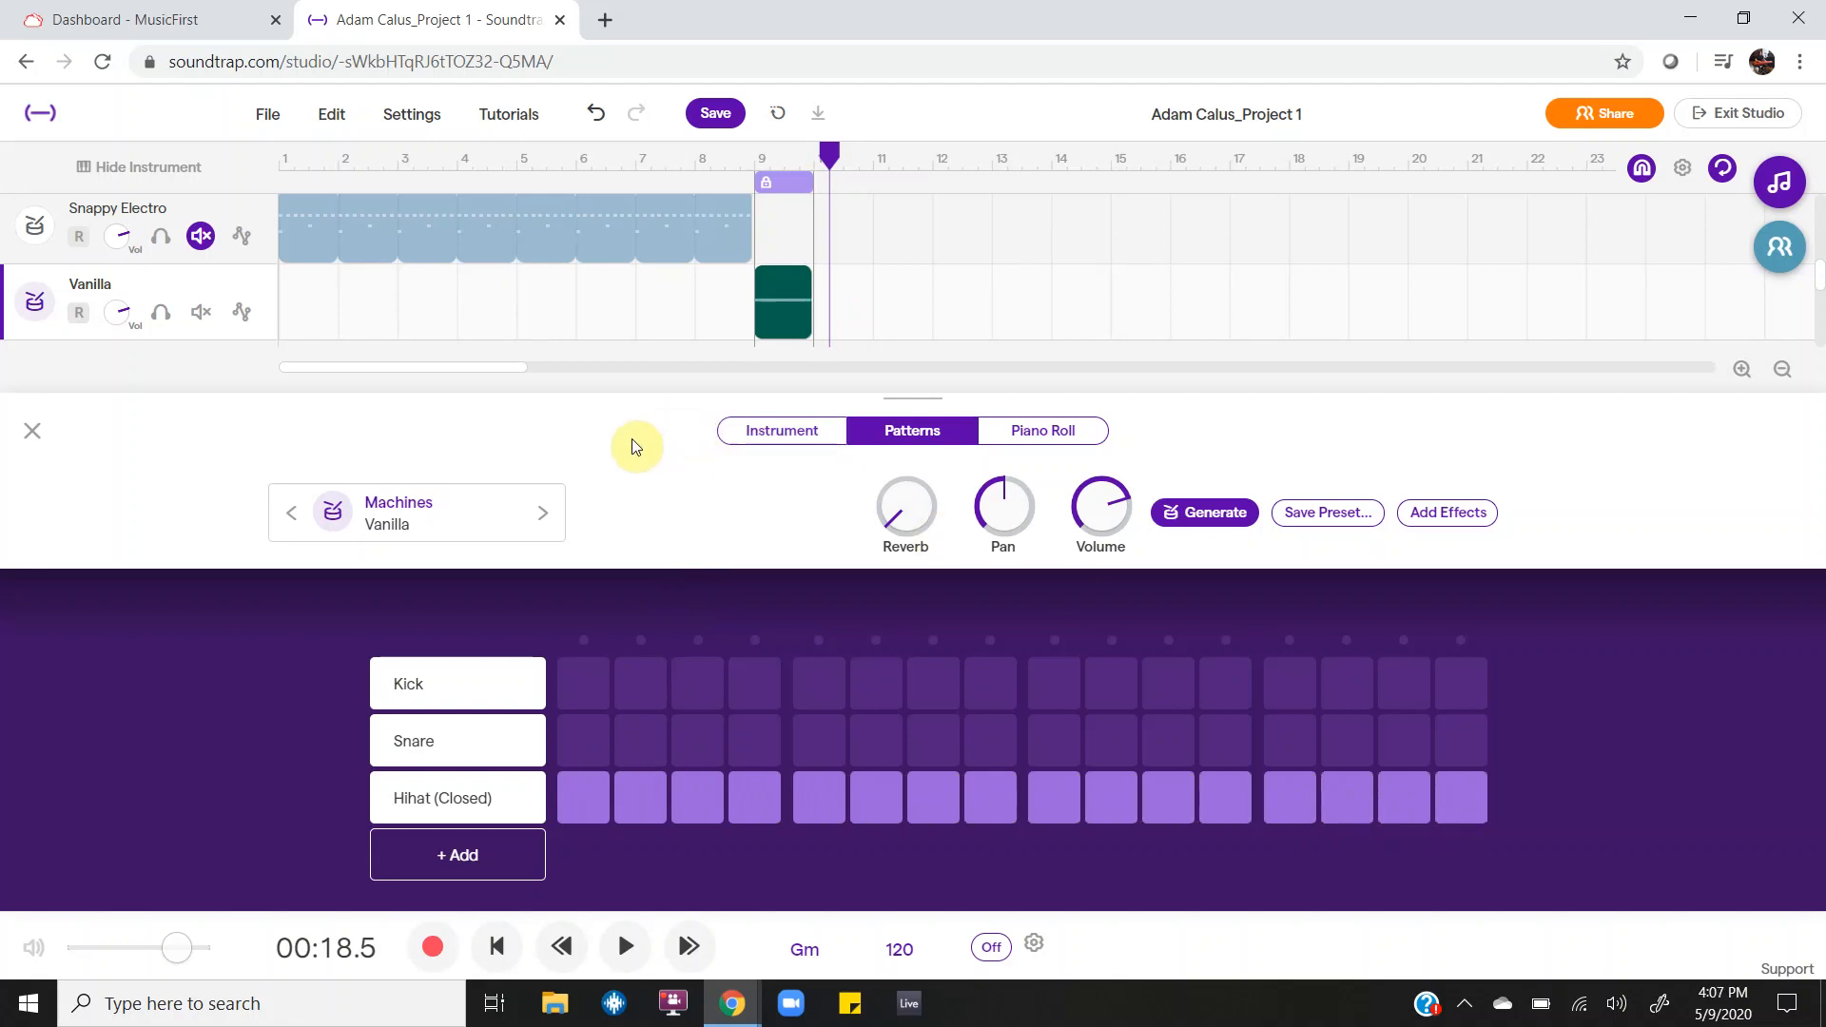
key("space")
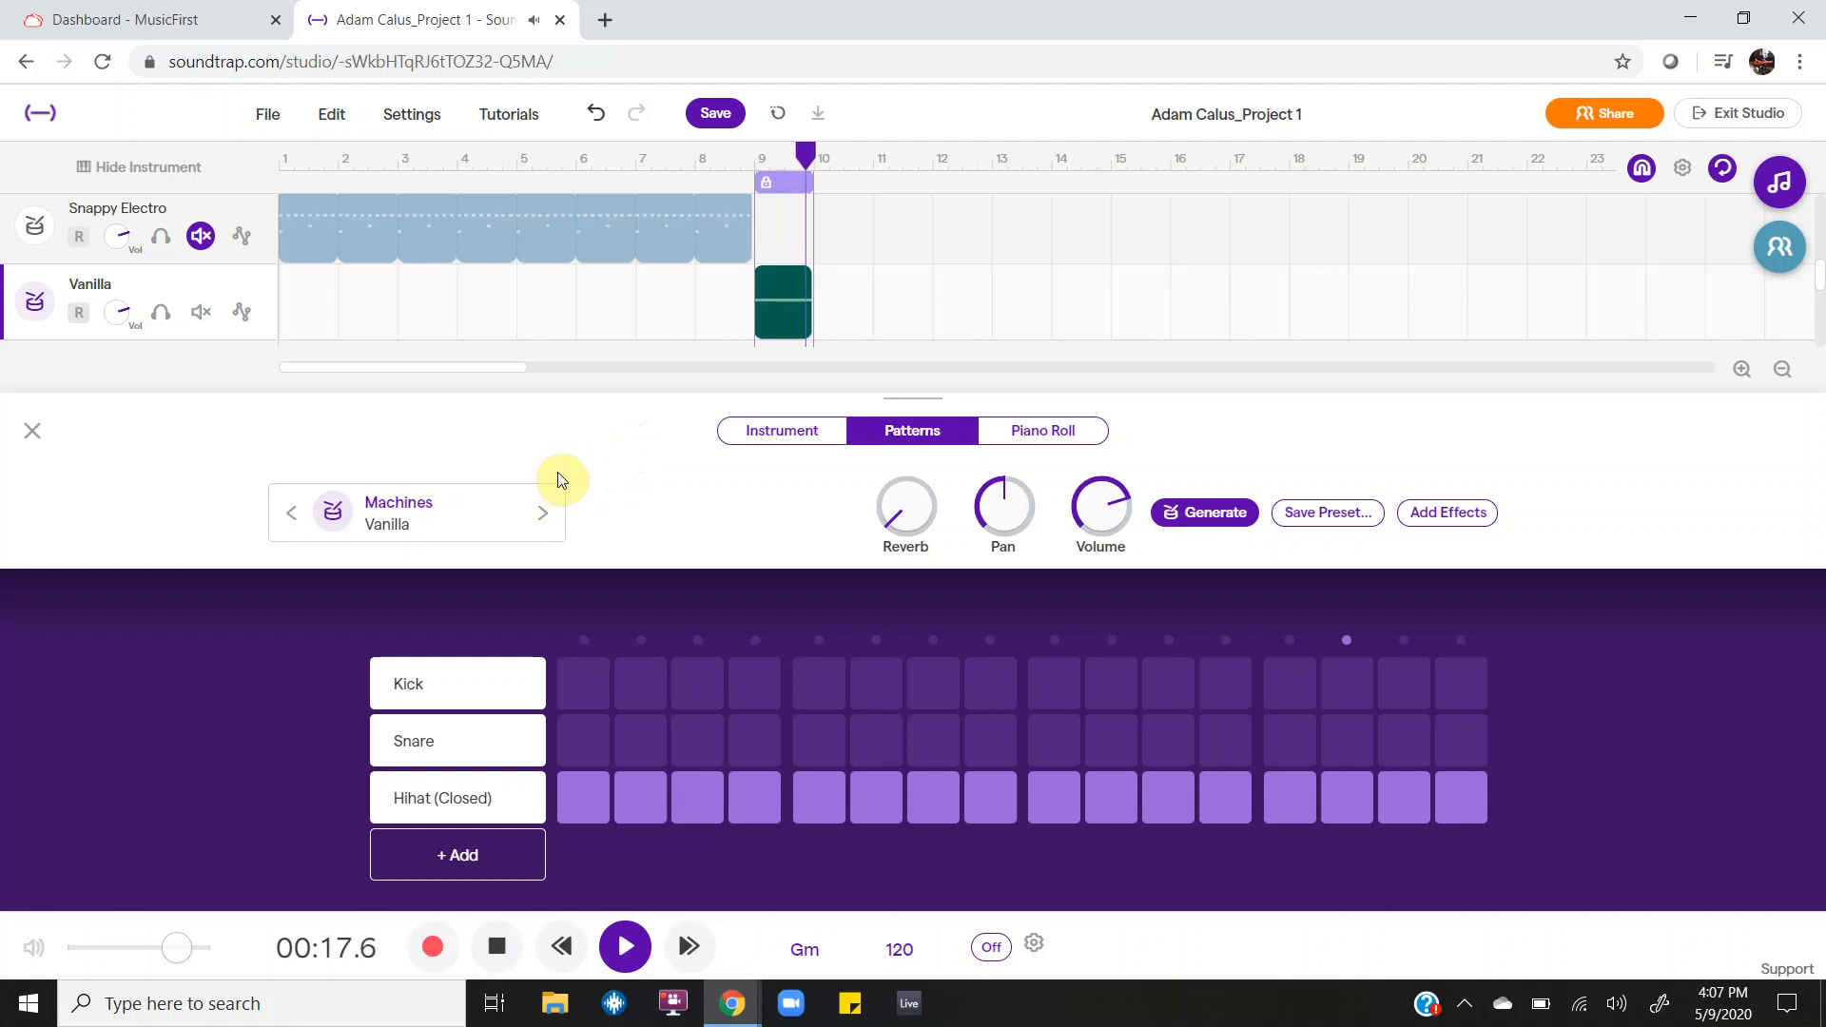
Step: Close the pattern editor, loop the Vanilla region from bar 9 through the end of bar 16, and lower the track's volume
left_click(32, 430)
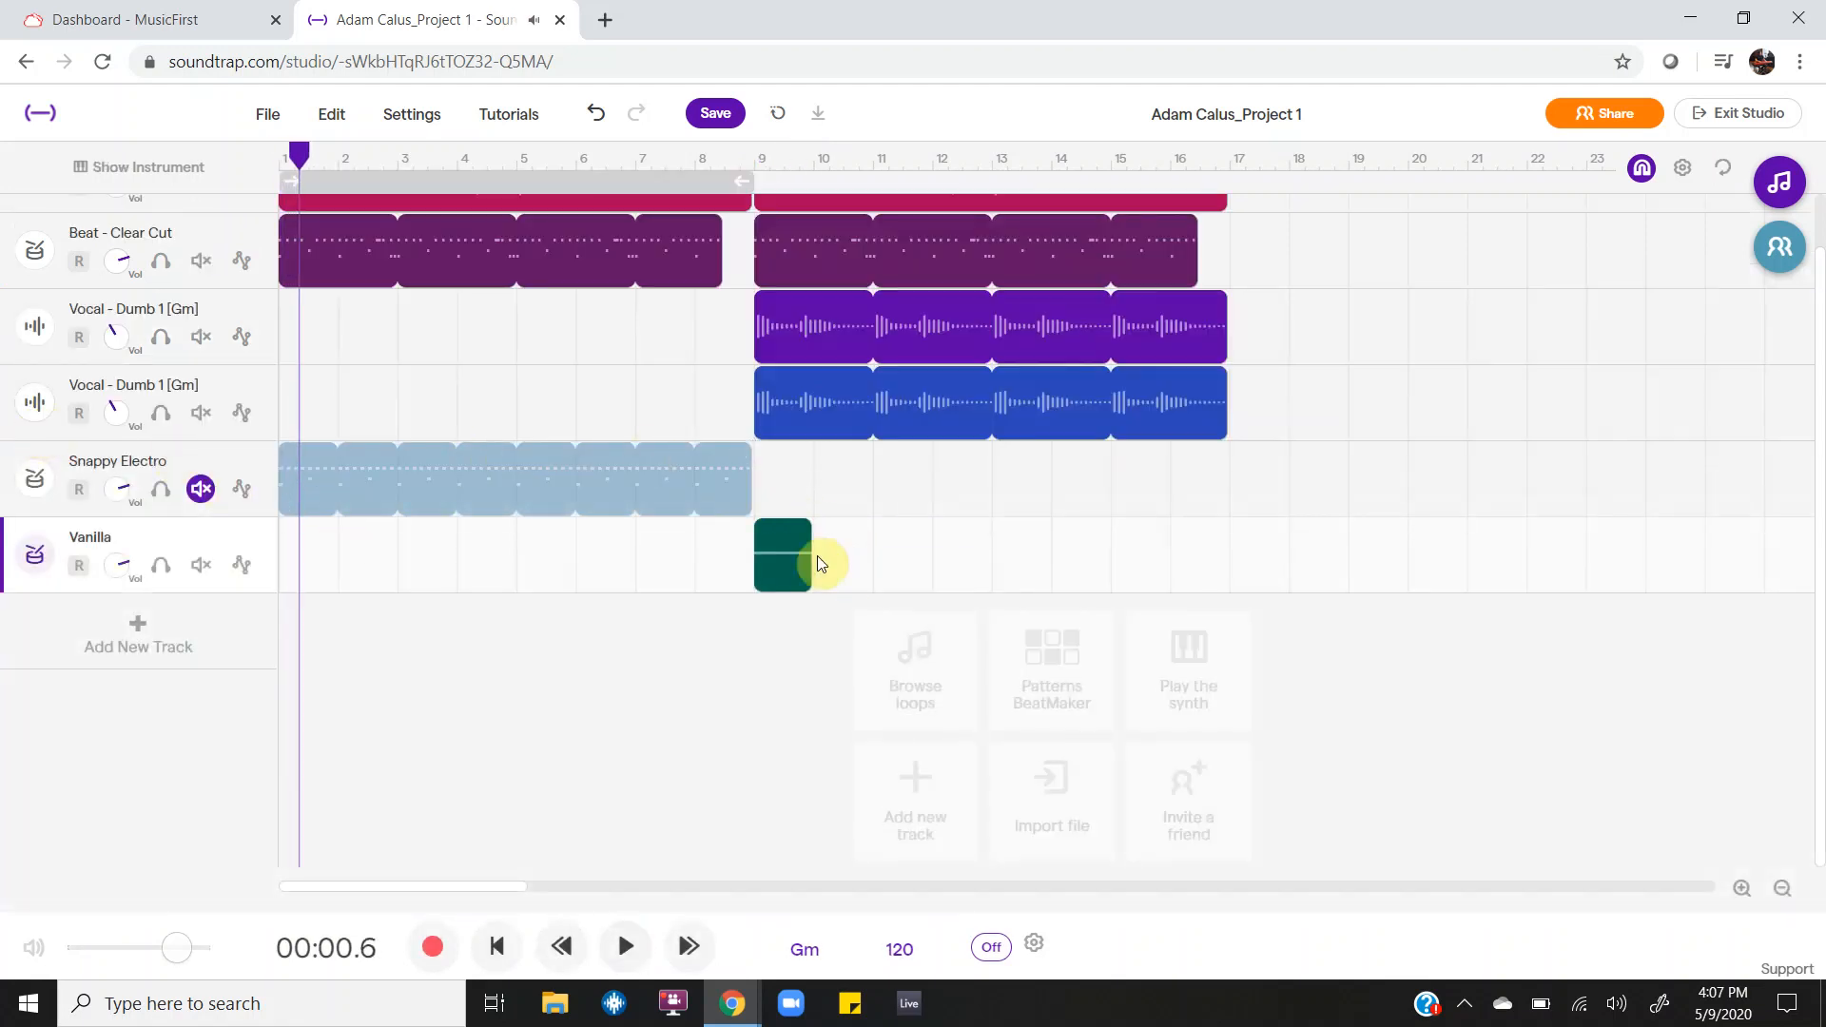
left_click_drag(806, 530, 1210, 542)
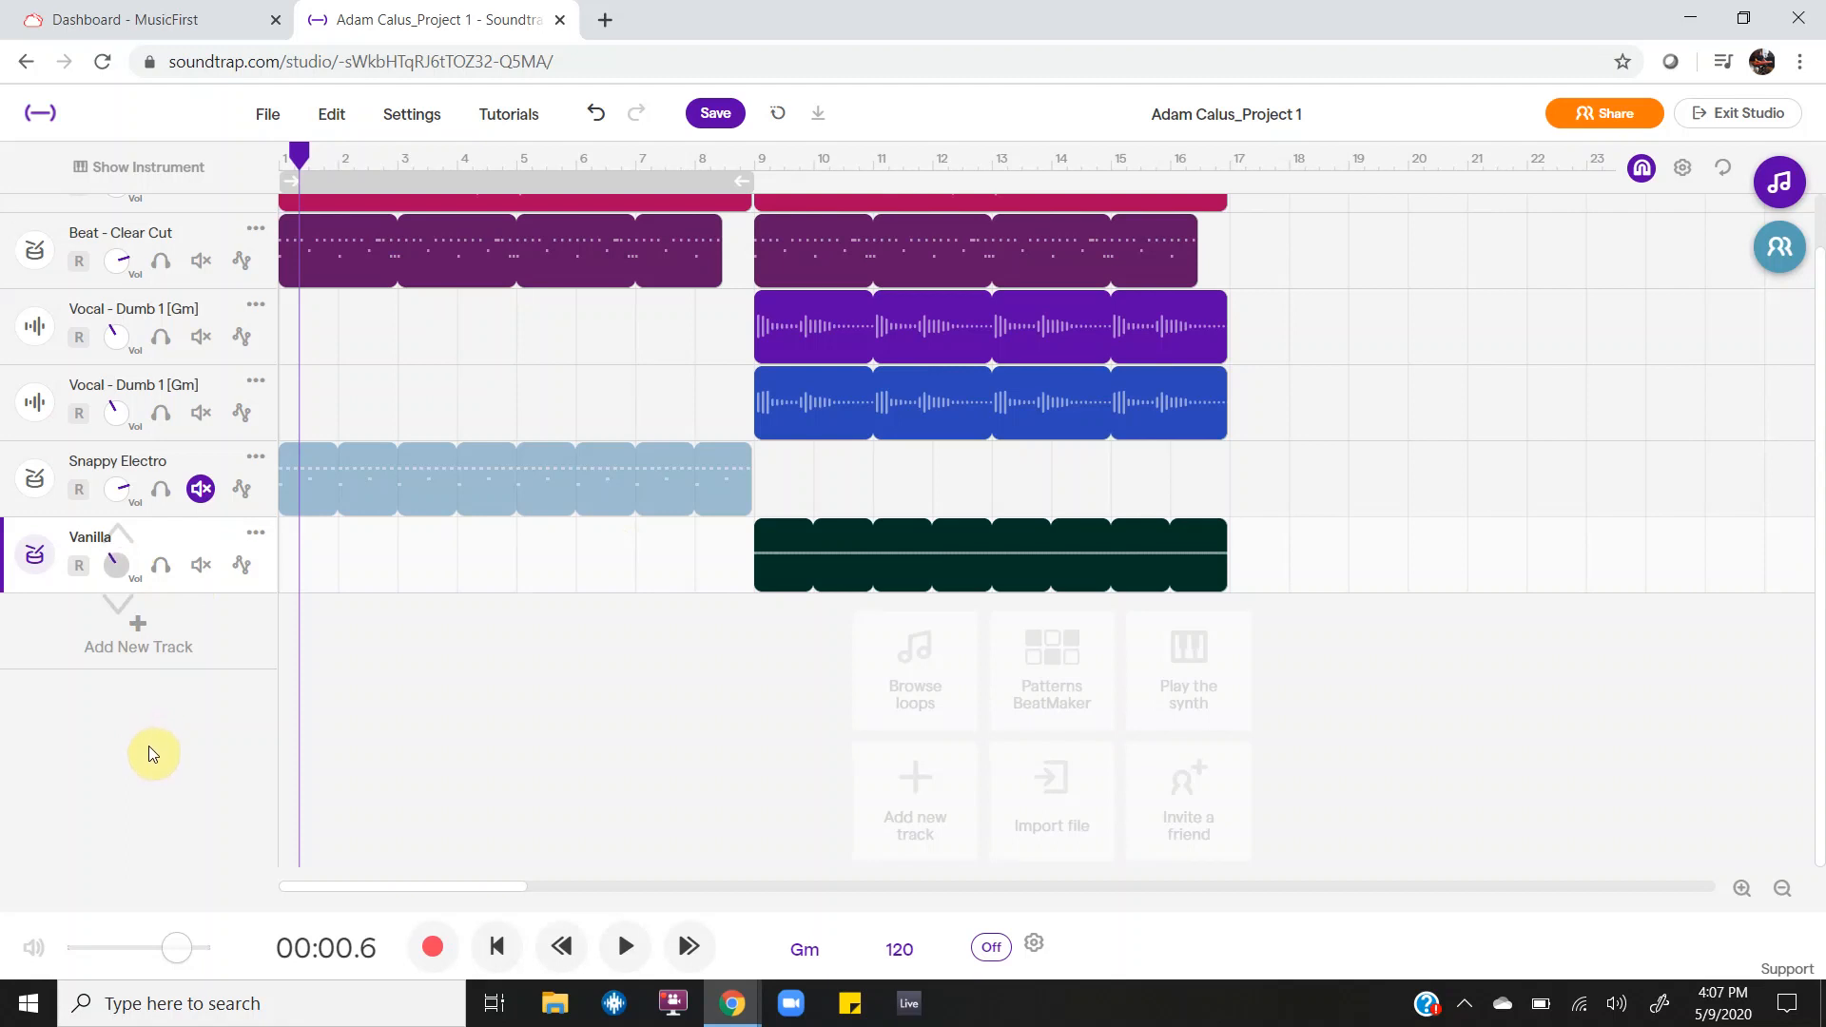
Step: Play the arrangement from bar 8 into the vocal section to hear the looped hi-hats, then stop playback
left_click_drag(299, 156, 704, 182)
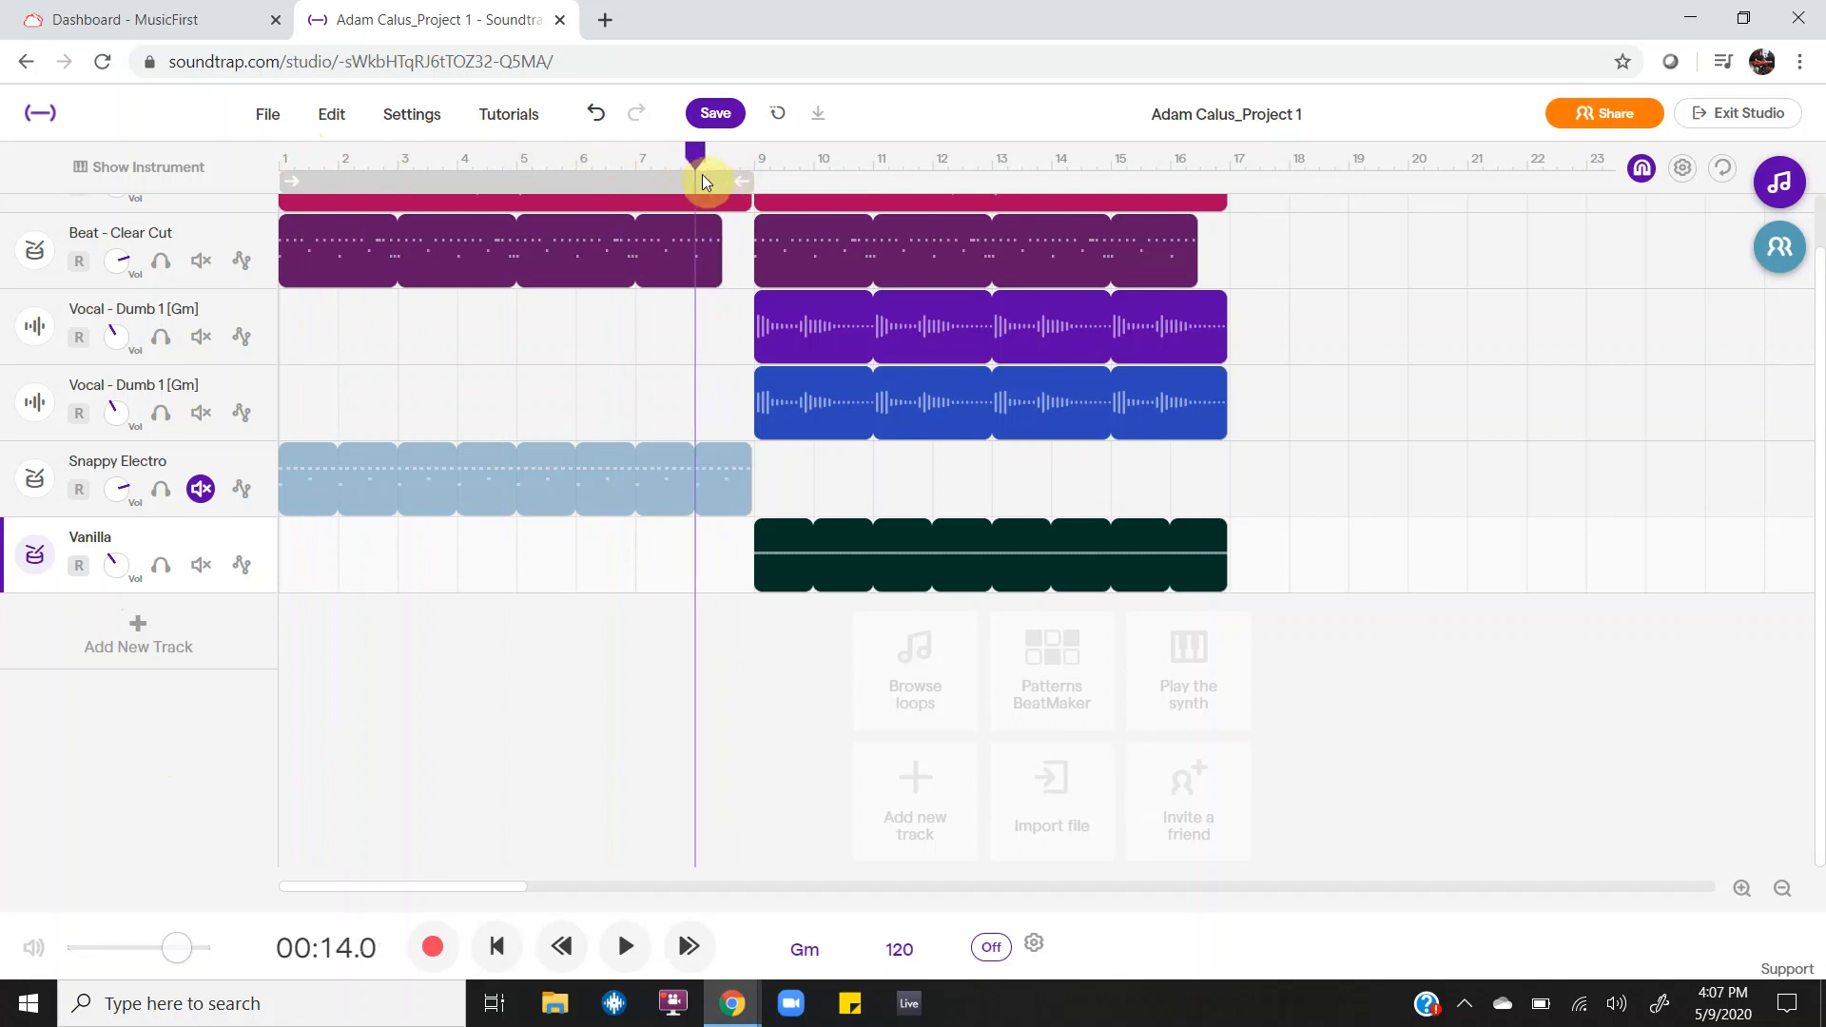
key("space")
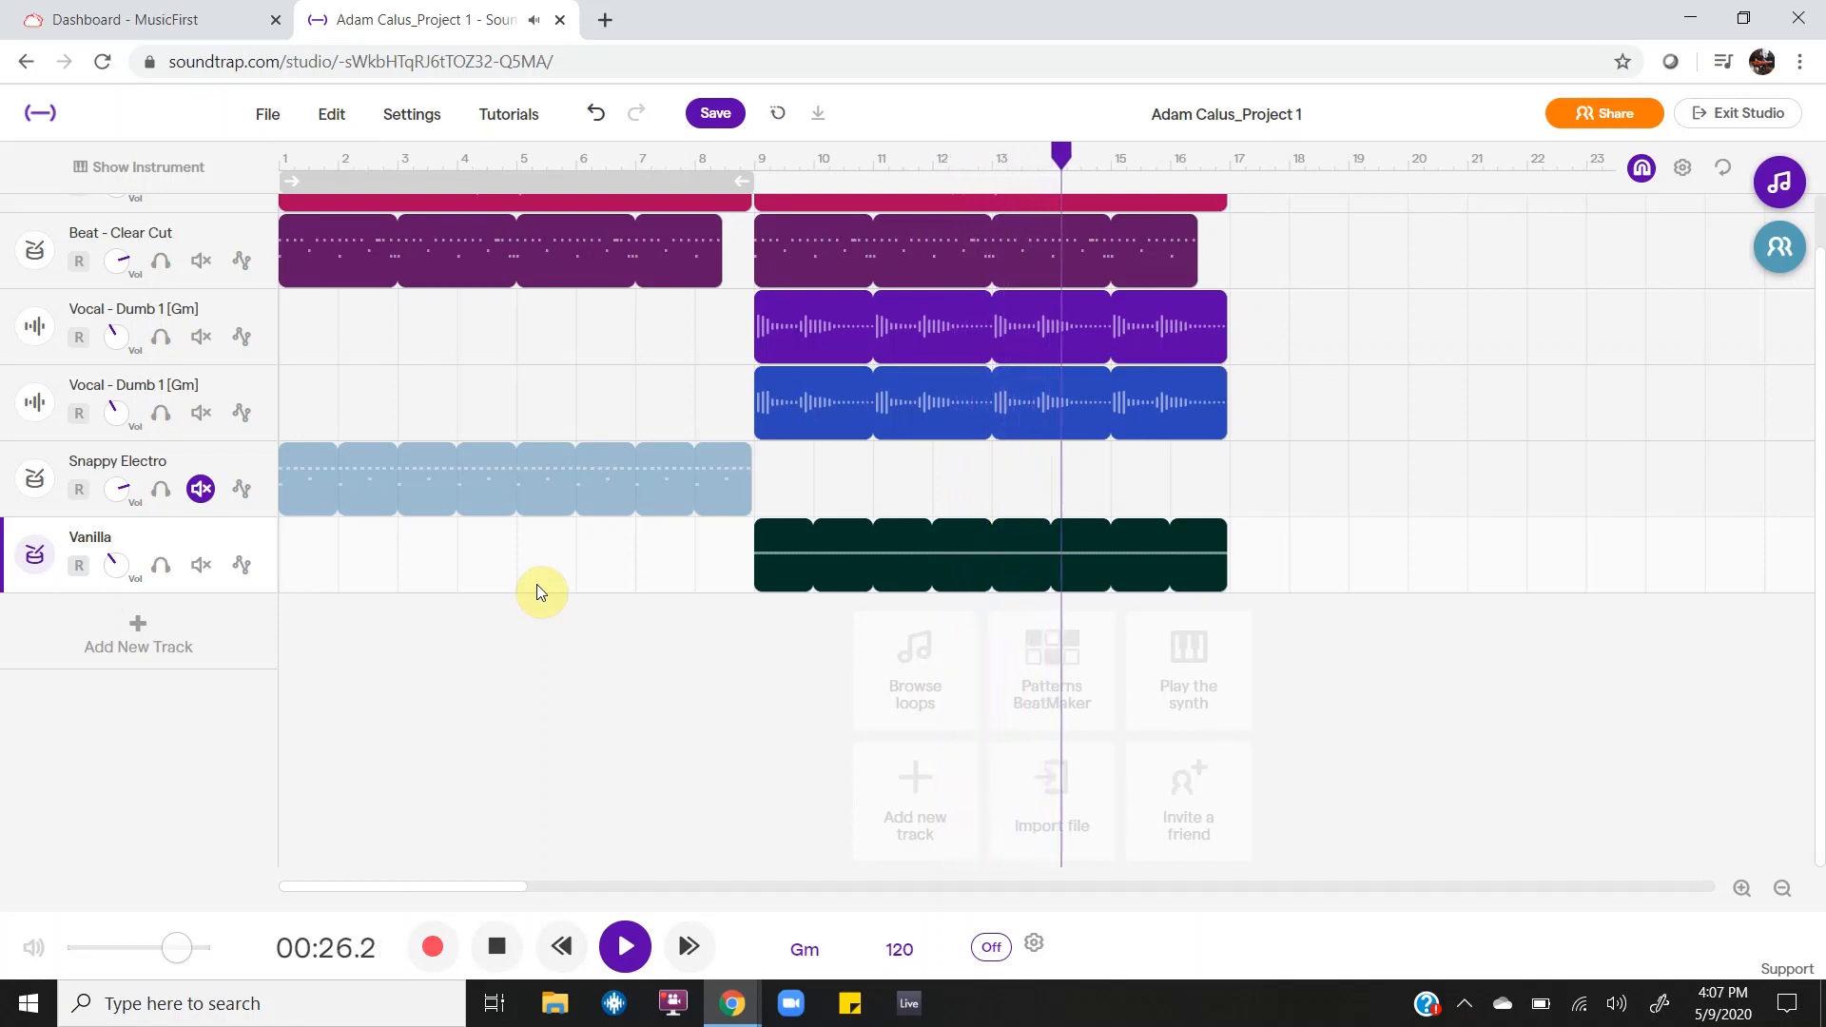
key("space")
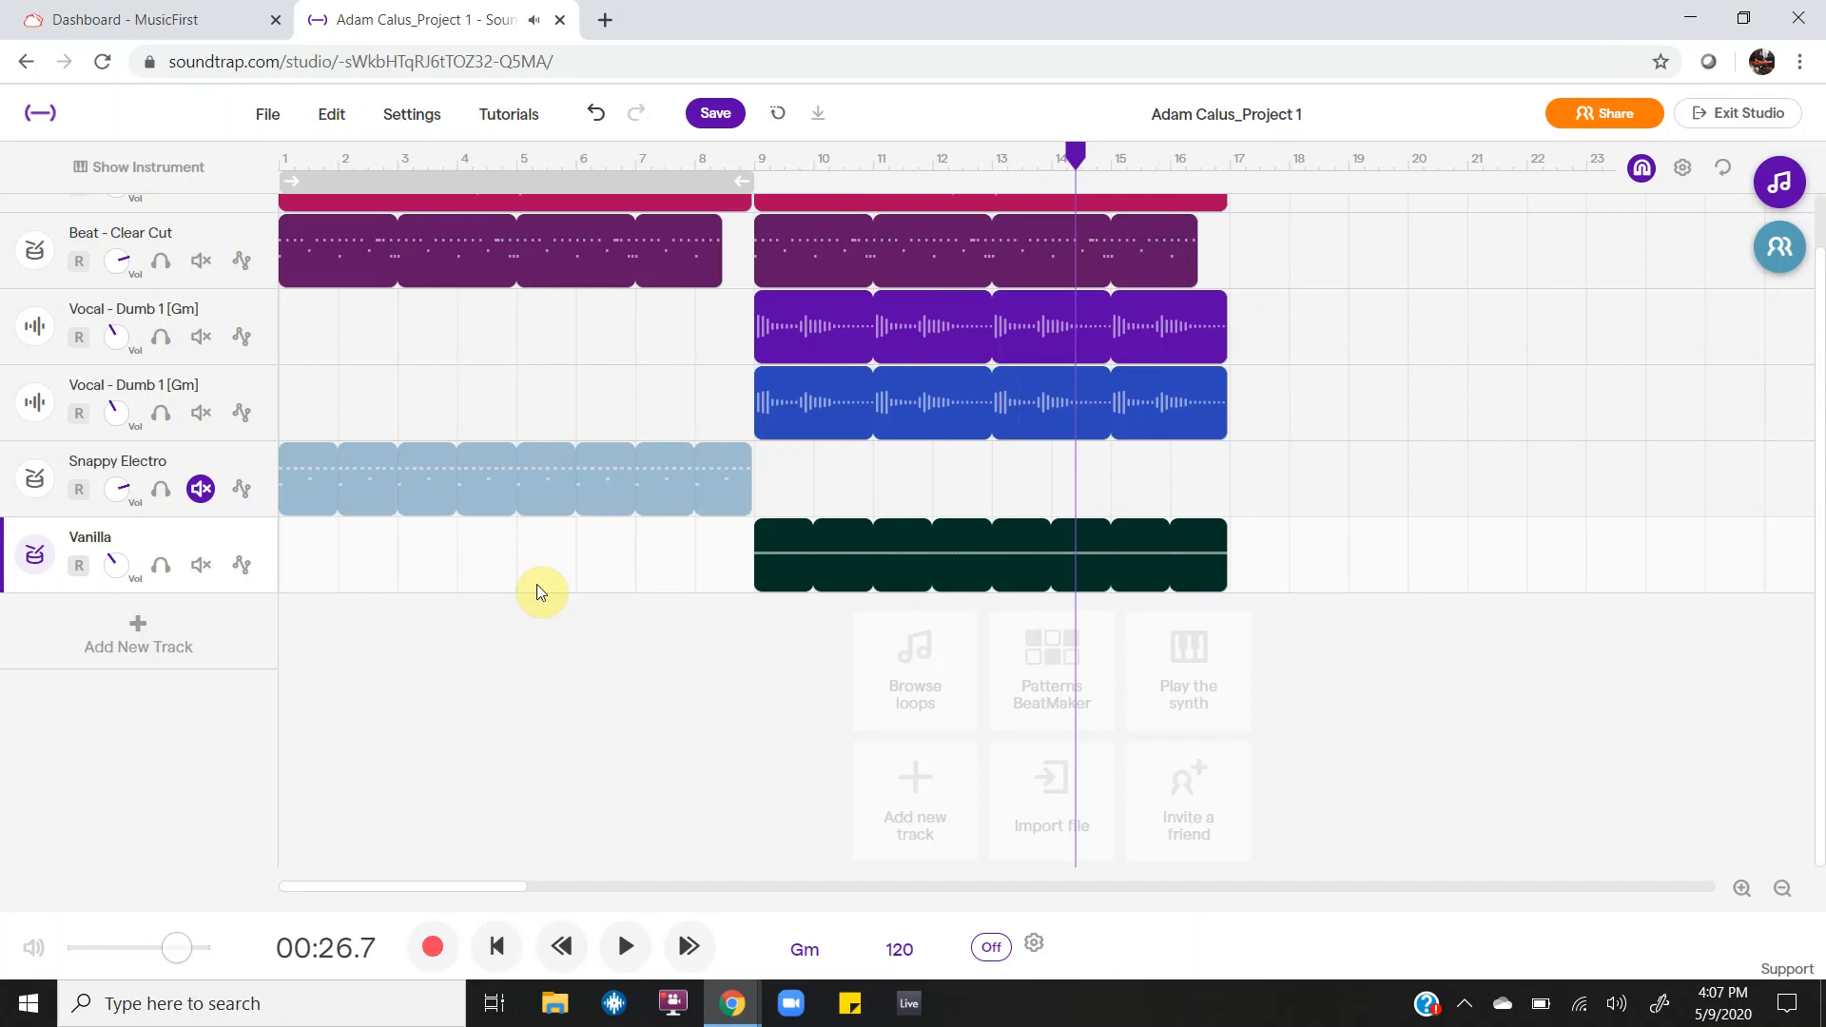